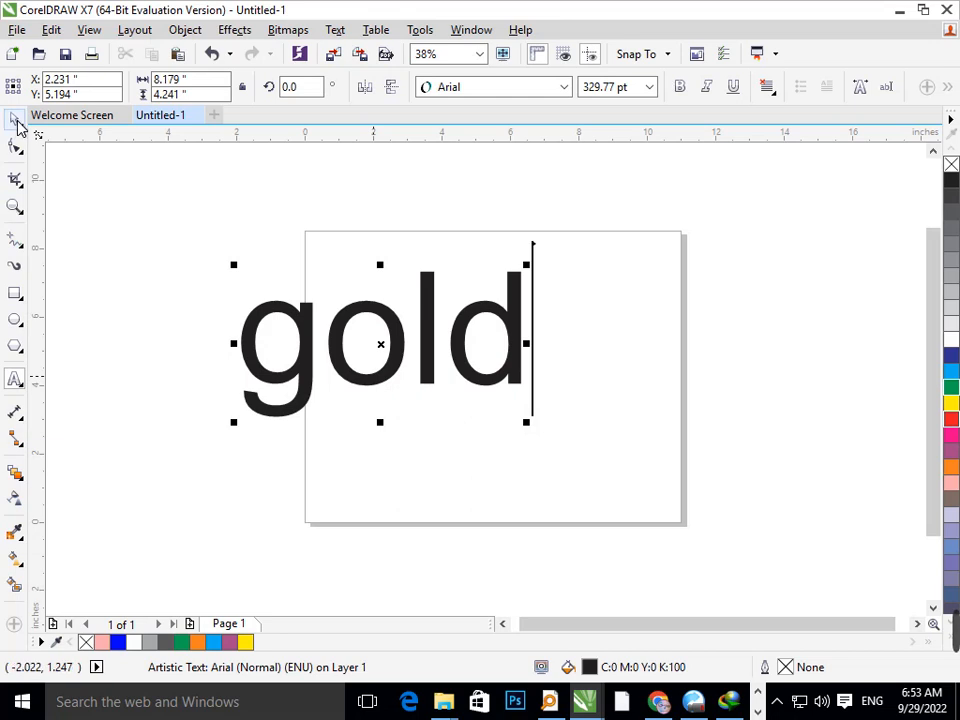
- Set the "gold" text in Garamond Bold and move it onto the page, centred at about X 4.98, Y 4.35 inches
left_click(16, 120)
left_click_drag(388, 386, 267, 389)
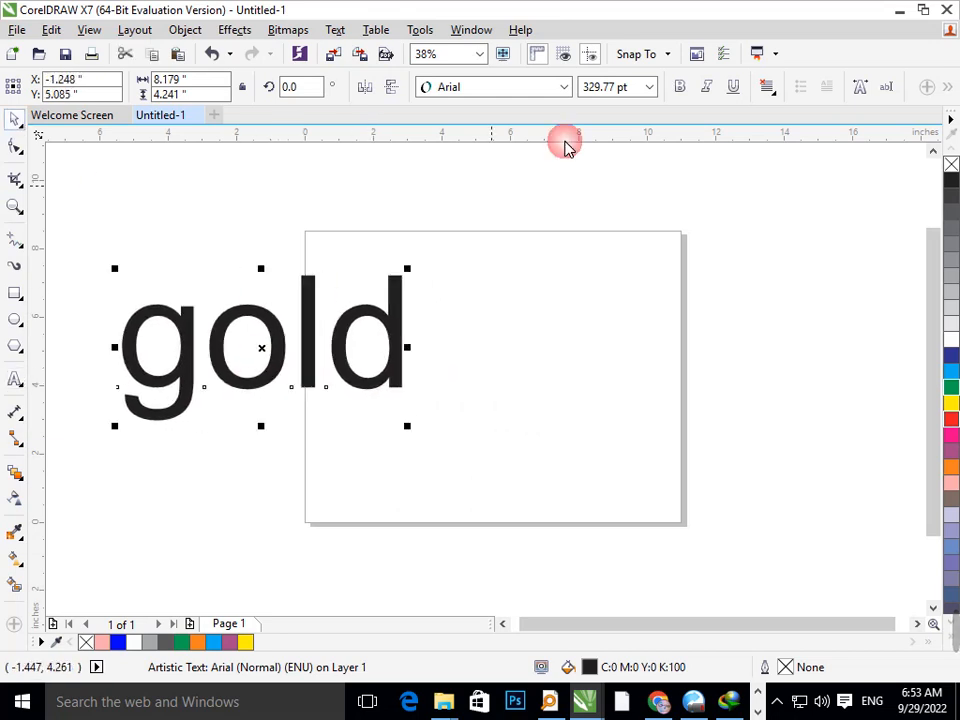
left_click(564, 88)
mouse_move(557, 133)
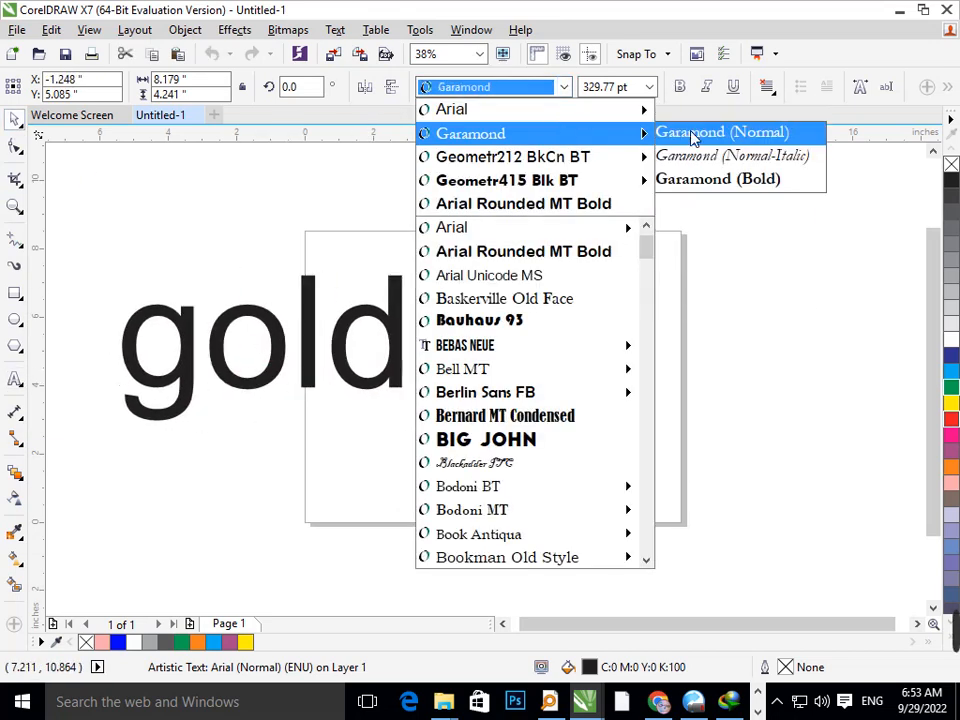
left_click(702, 180)
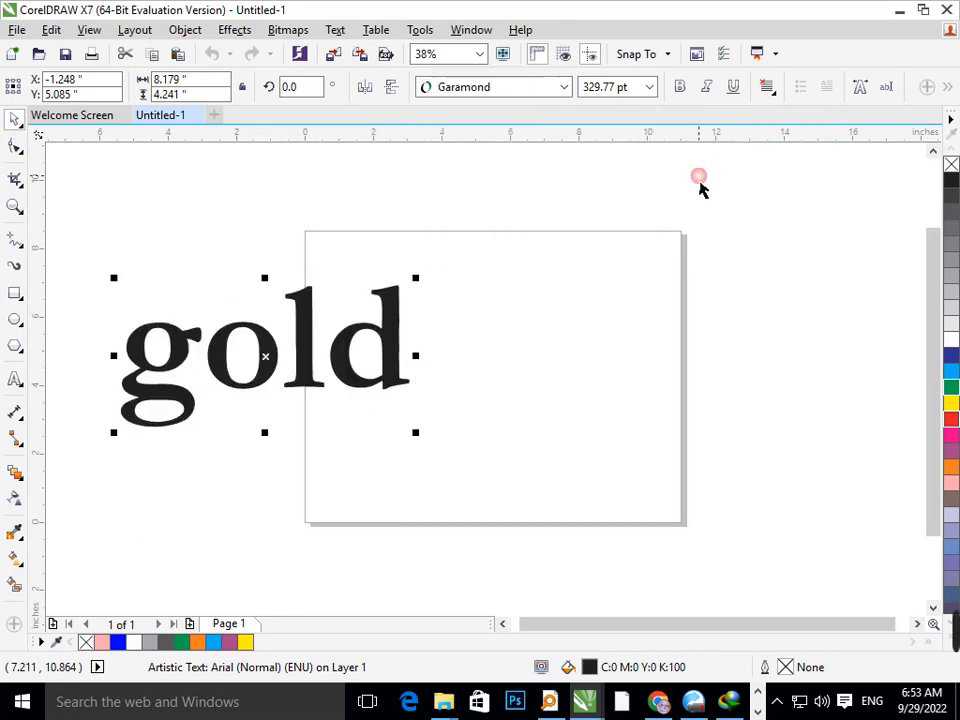
left_click_drag(406, 364, 617, 376)
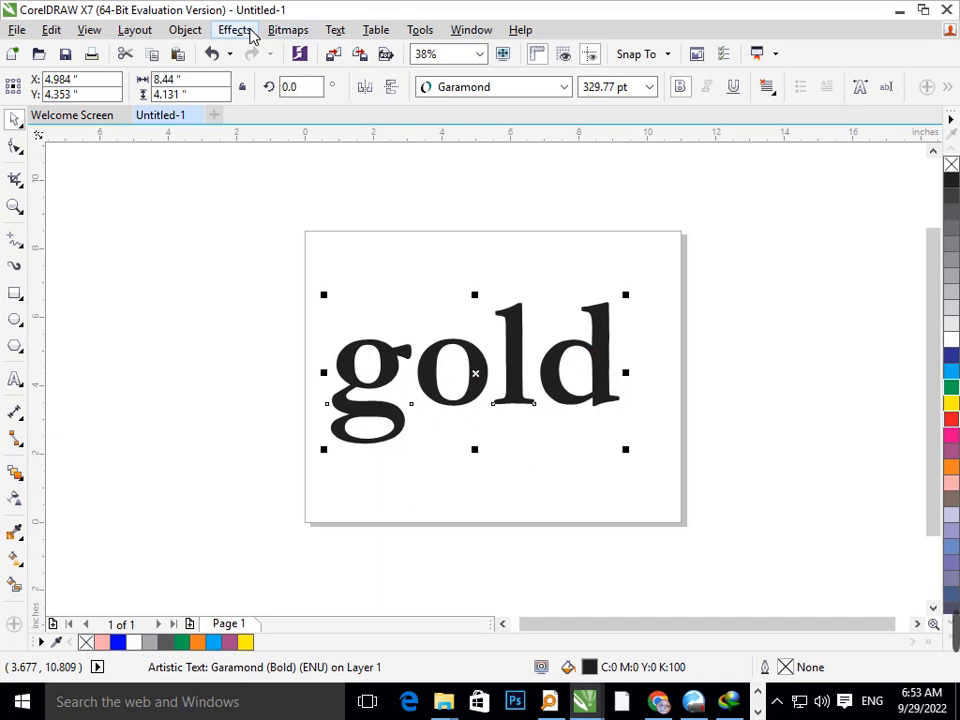
- Move the "gold" text higher on the page, to about Y 4.98 inches
left_click(247, 37)
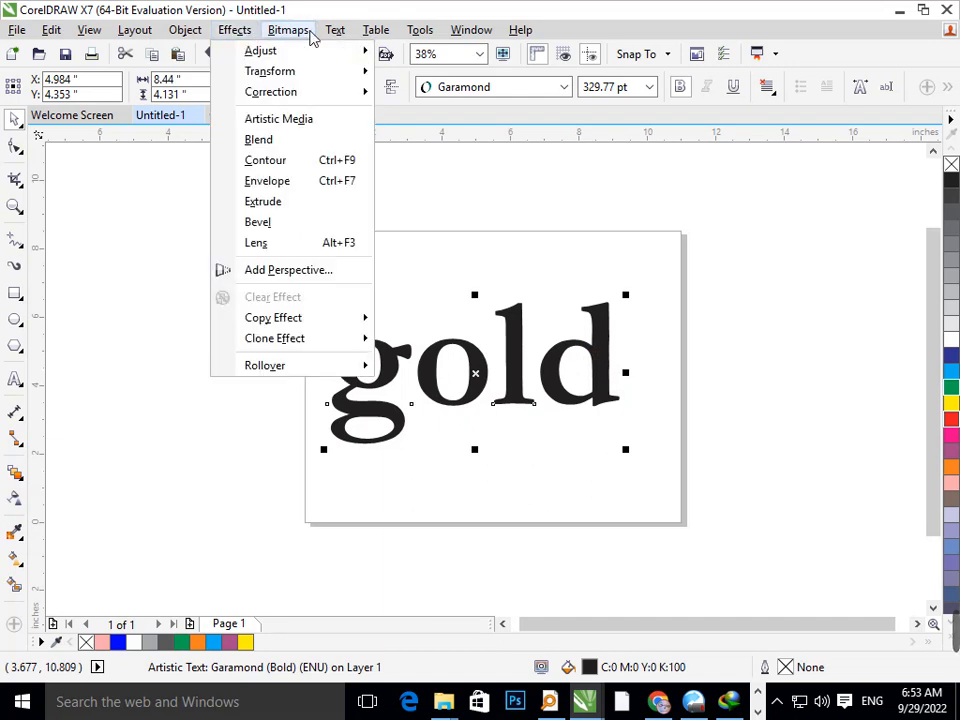
mouse_move(334, 33)
left_click(710, 208)
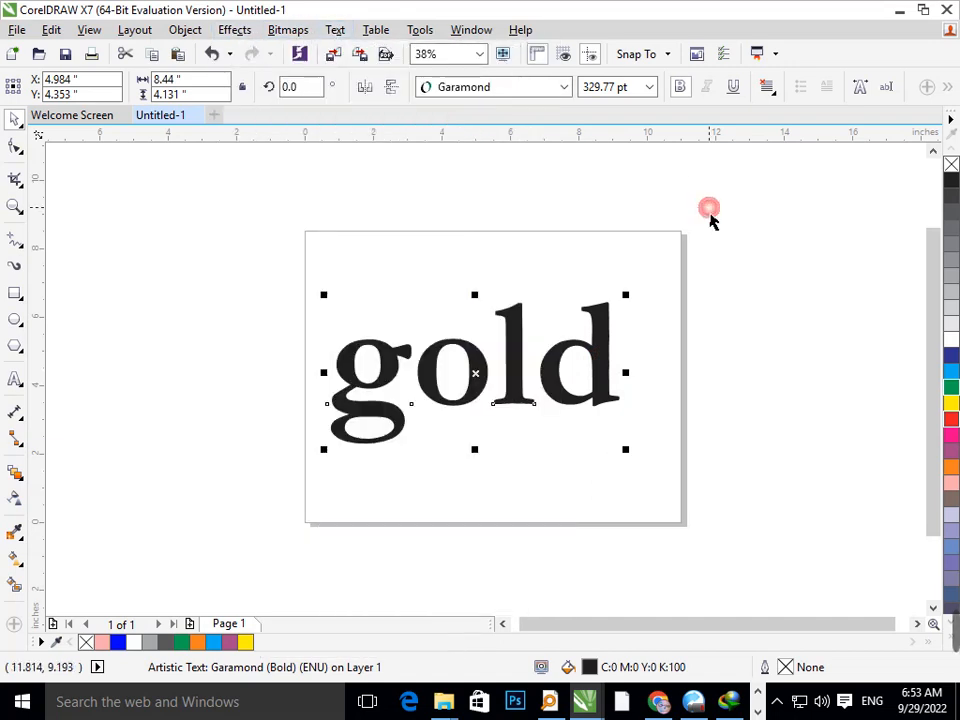
left_click(489, 458)
left_click_drag(476, 408, 475, 387)
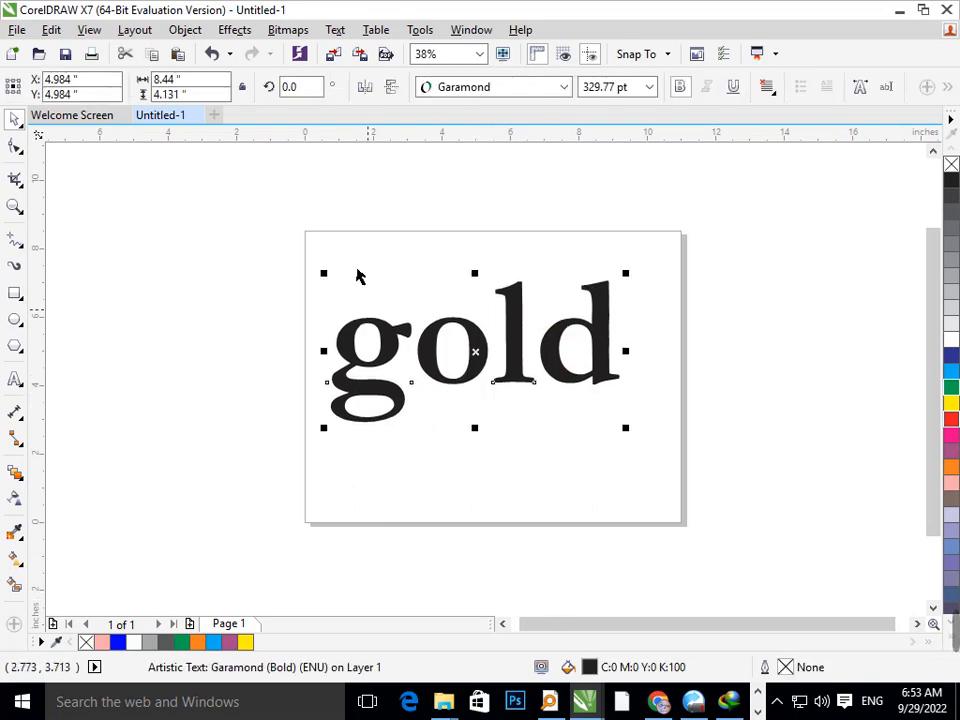
- Break the "gold" text apart into separate letters and raise the "g" so it sits higher beside the "o"
left_click(334, 31)
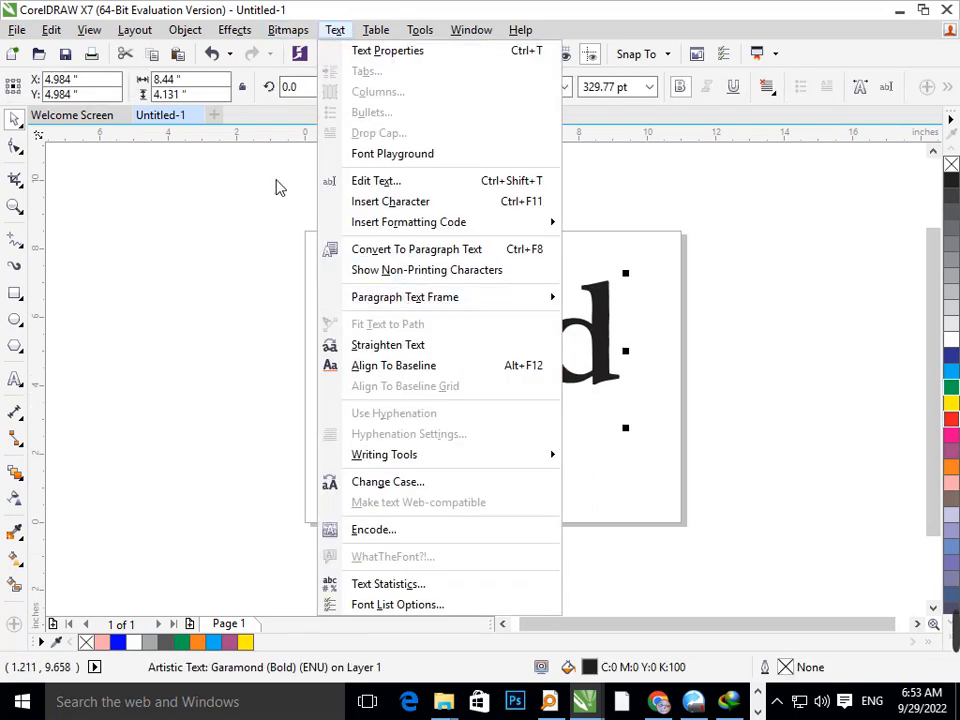
mouse_move(186, 32)
left_click(287, 318)
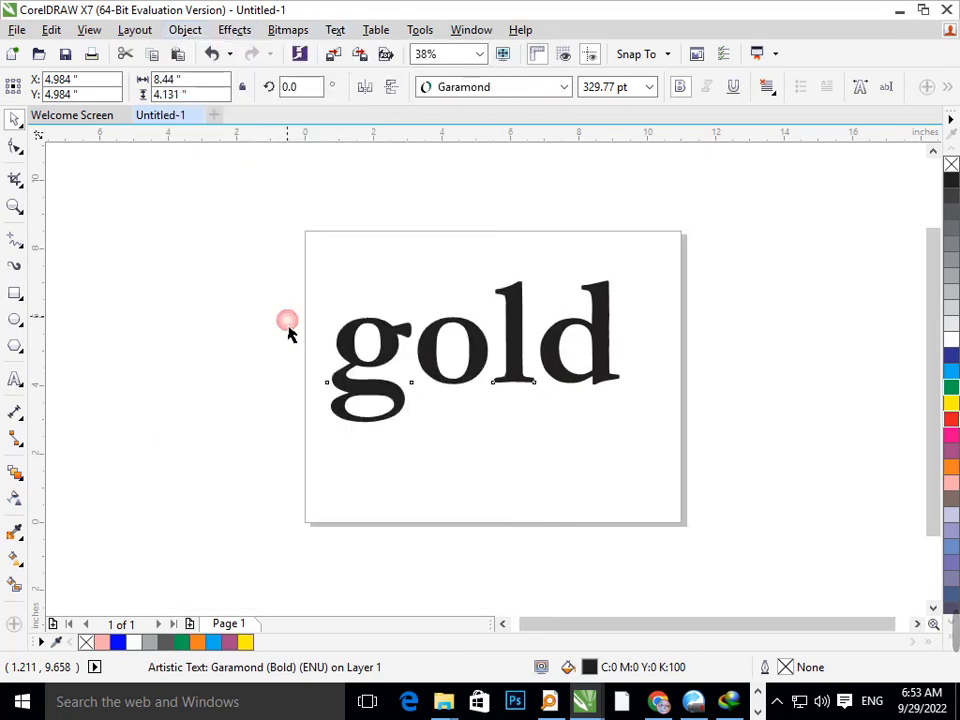
left_click(369, 390)
left_click_drag(378, 385, 392, 371)
left_click(427, 432)
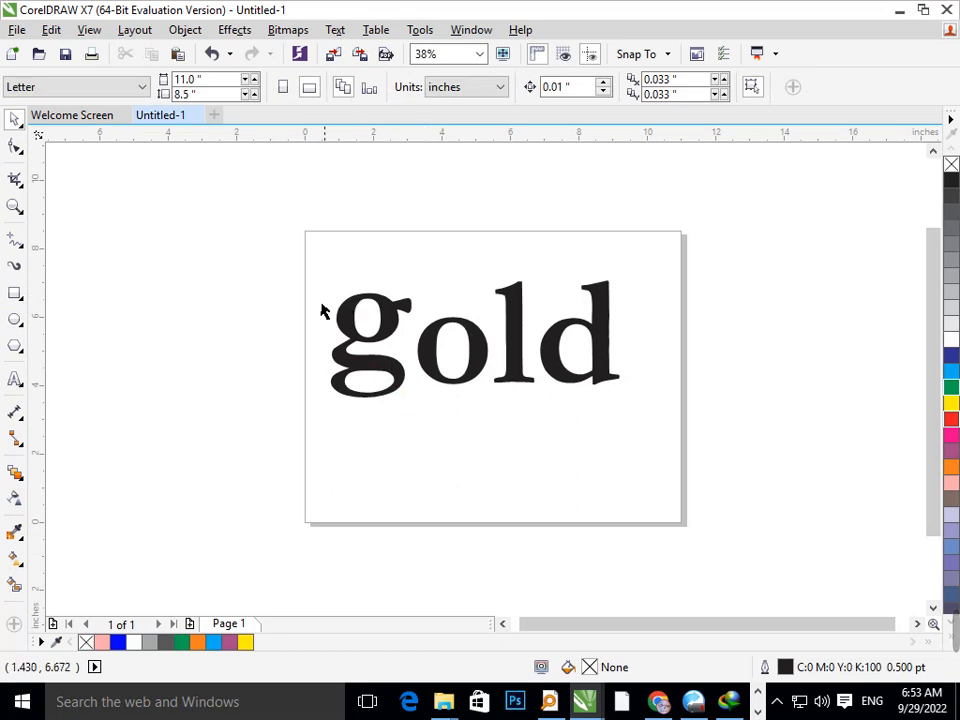
- Duplicate all four letters below the originals and convert the copy to a 300 dpi CMYK Color (32-bit) bitmap with transparent background
left_click_drag(255, 205, 693, 438)
left_click_drag(594, 390, 629, 534)
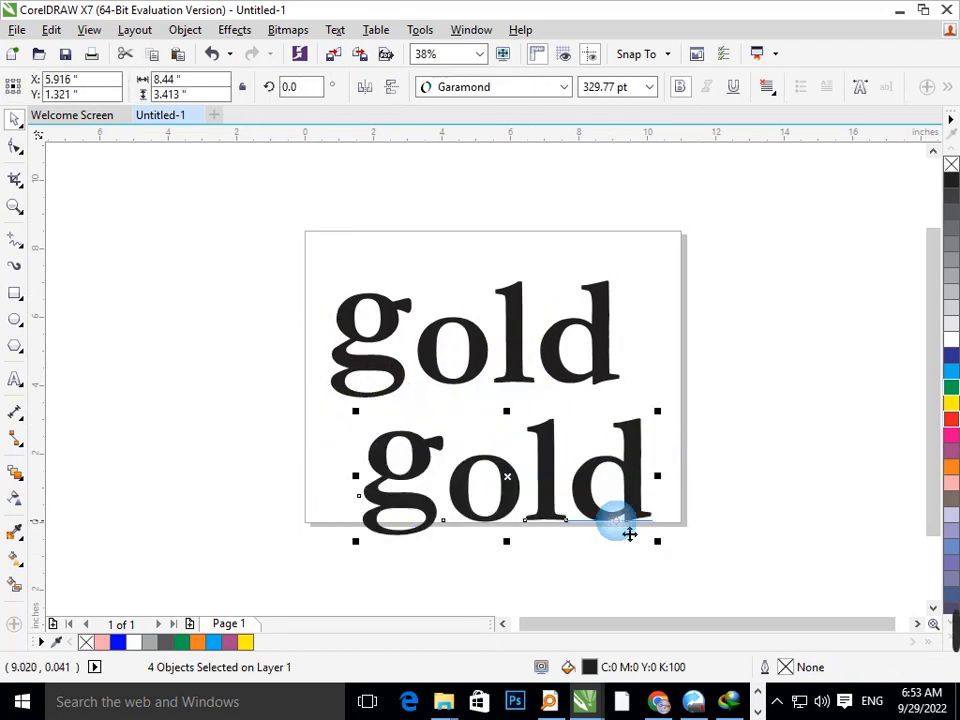
left_click(272, 32)
left_click(292, 50)
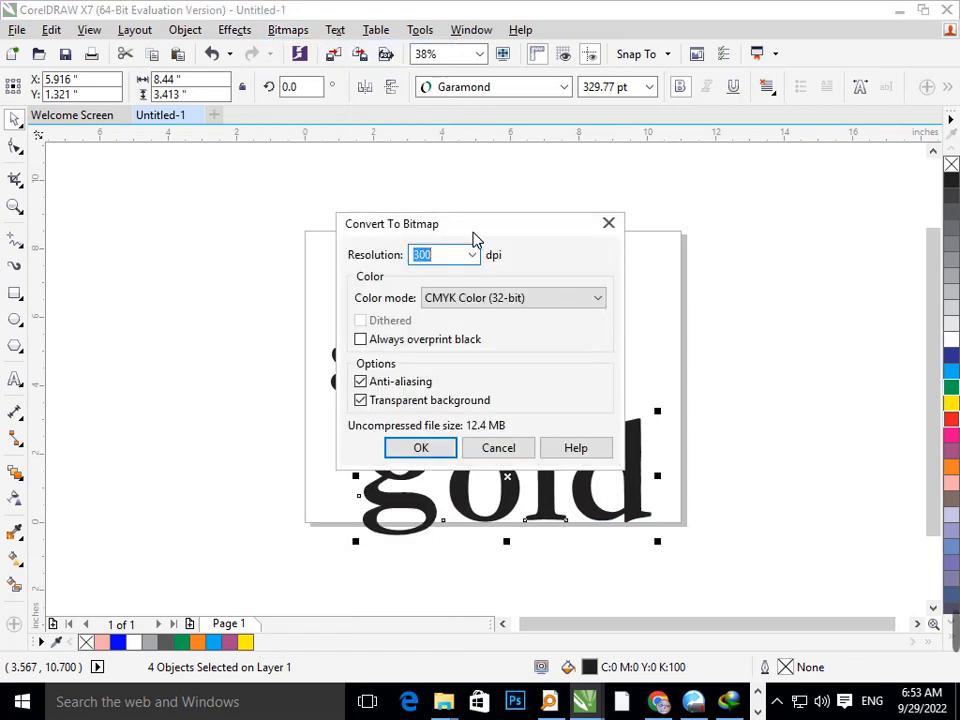
left_click(400, 450)
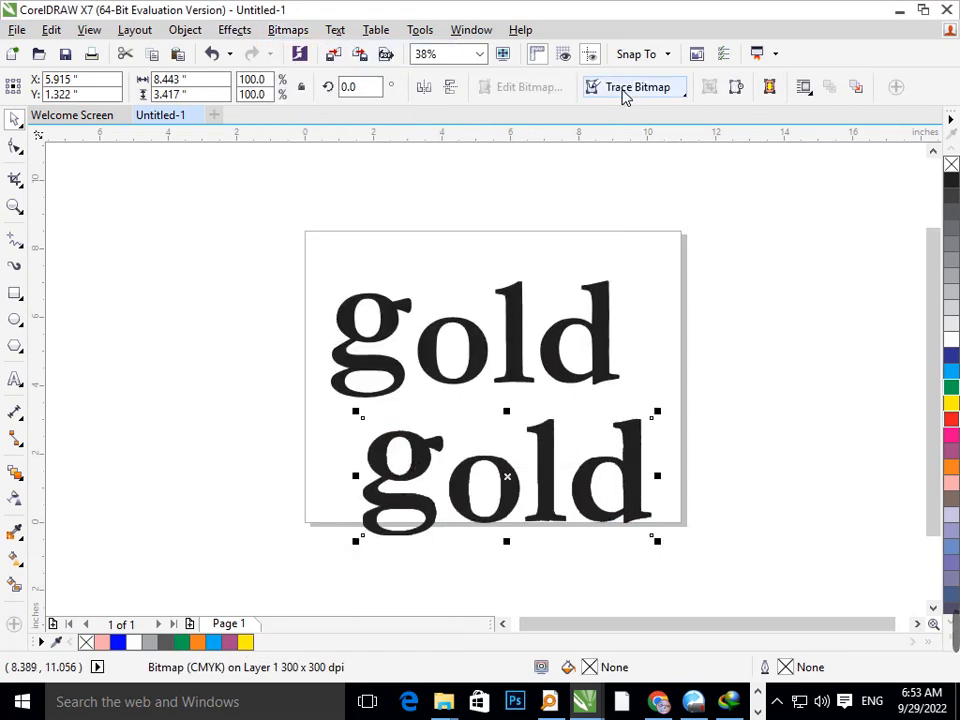
- Trace the bitmap copy with the Centerline trace type and the Line drawing image type
left_click(624, 90)
mouse_move(711, 135)
left_click(790, 132)
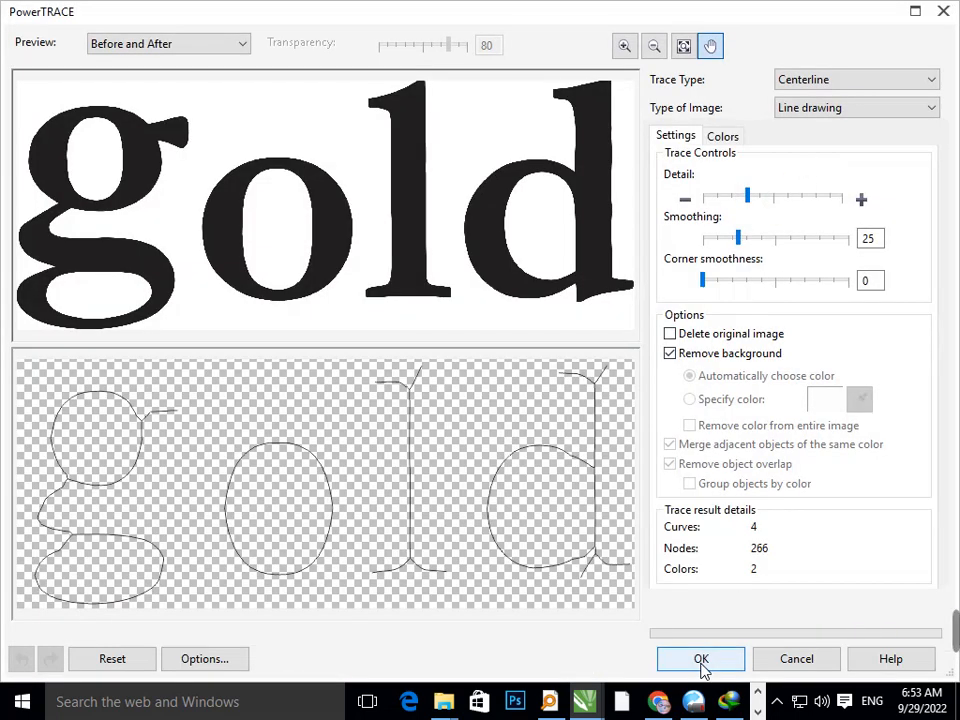
left_click(702, 667)
- Delete the bitmap copy and place the traced centerlines directly below the solid letters
left_click_drag(561, 510, 786, 416)
left_click(648, 511)
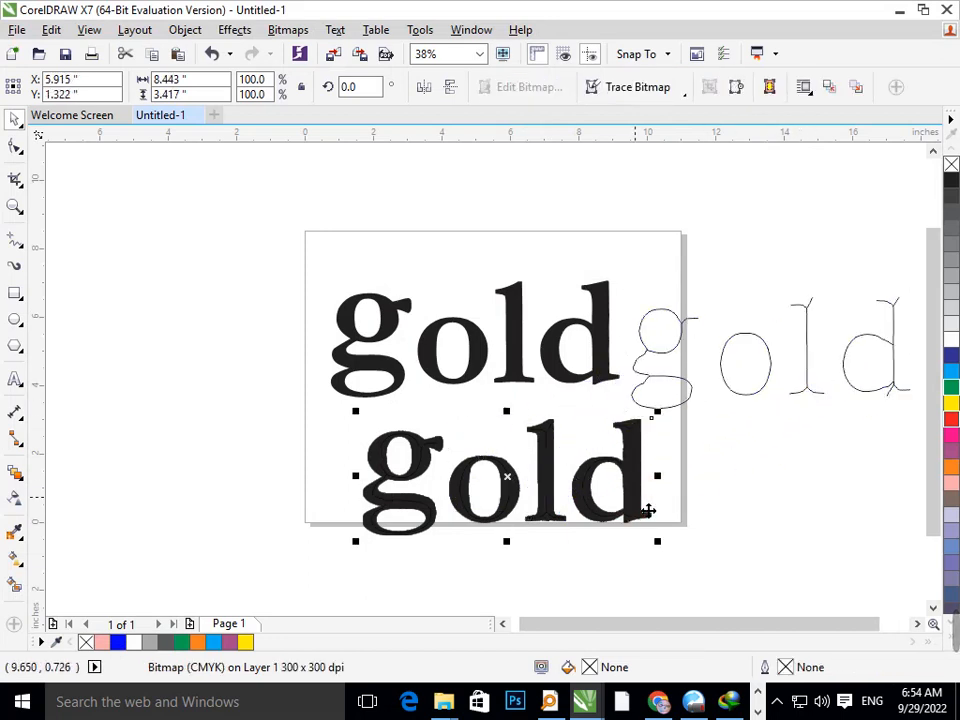
key("Delete")
mouse_move(670, 419)
left_mouse_down()
mouse_move(606, 527)
mouse_move(436, 564)
mouse_move(424, 527)
left_mouse_up()
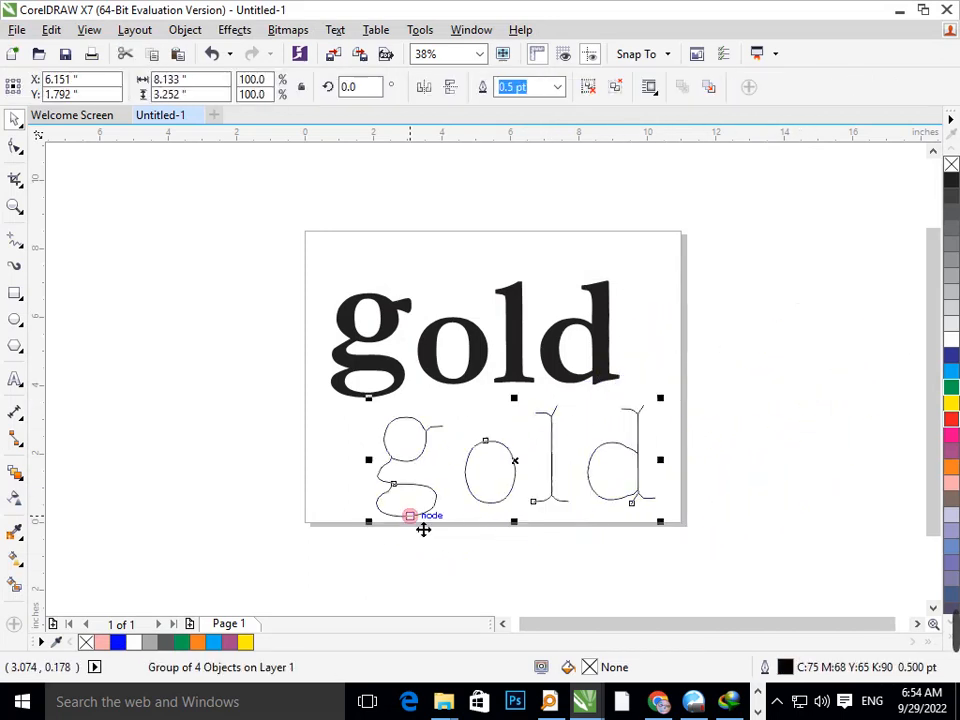
- Try removing the fill of the solid "g" and giving it a black outline, then undo both changes
left_click(398, 384)
left_click(951, 165)
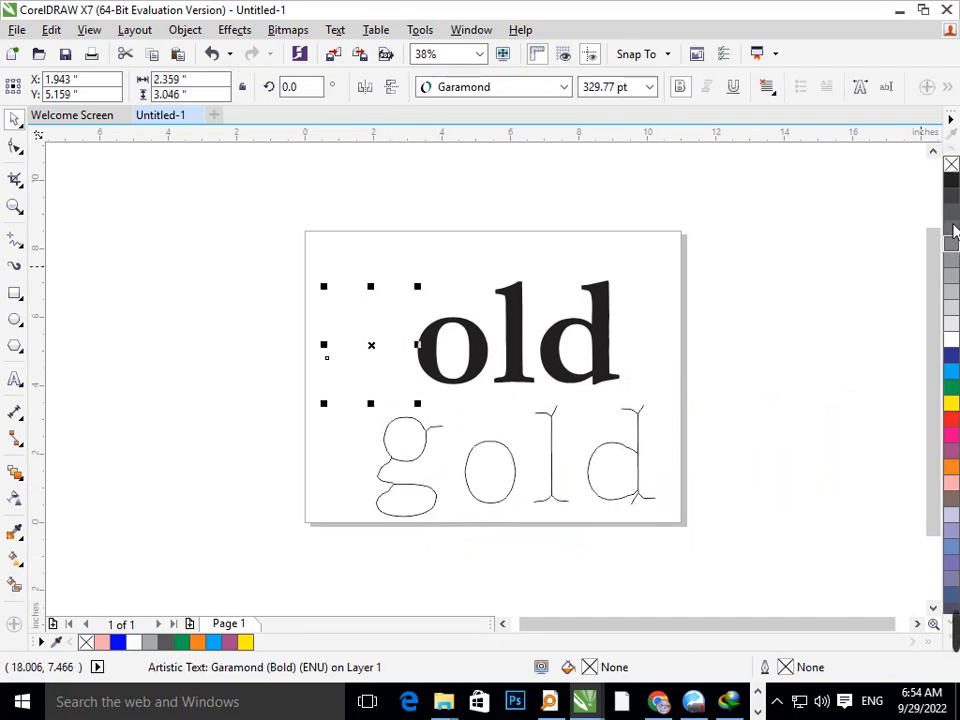
right_click(950, 184)
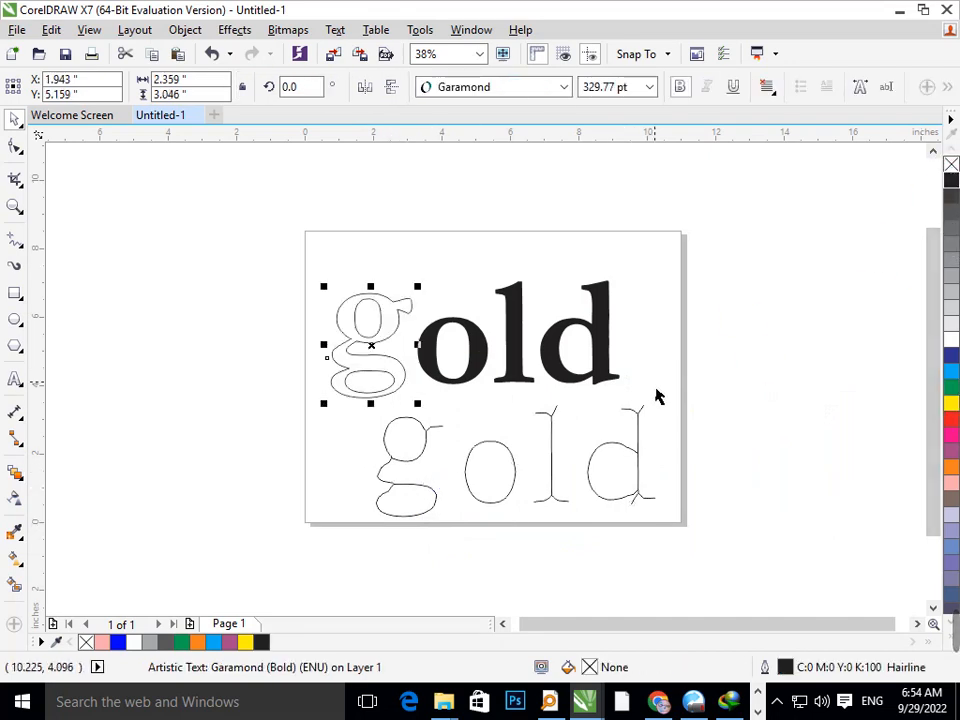
key("ctrl+z")
key("ctrl+z")
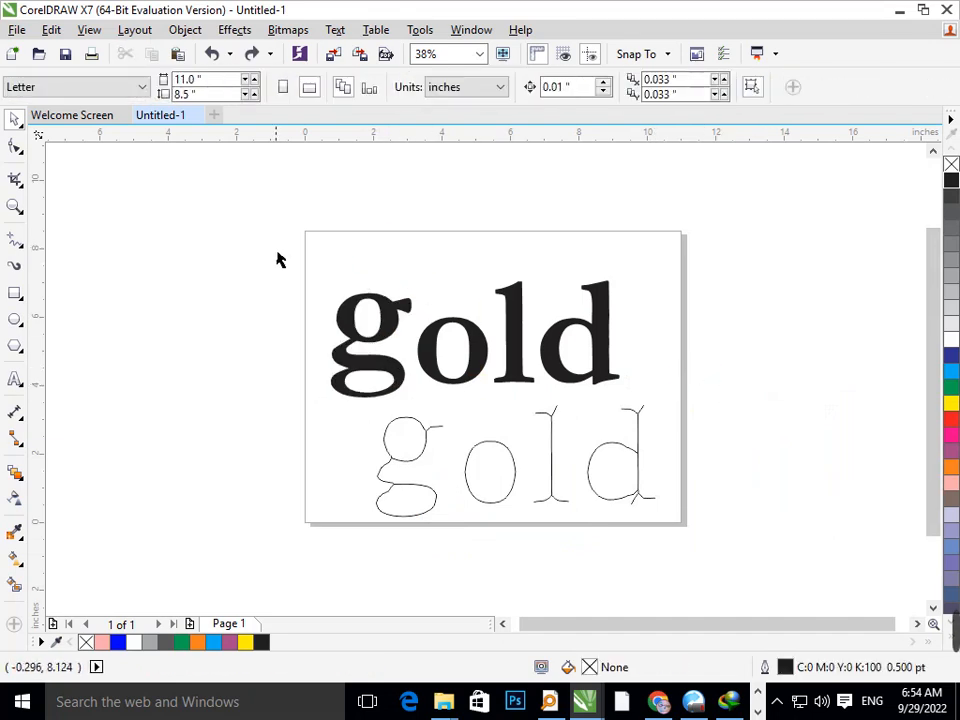
- Remove the fill from all four solid letters and give them a black outline
left_click_drag(278, 260, 686, 418)
left_click(951, 165)
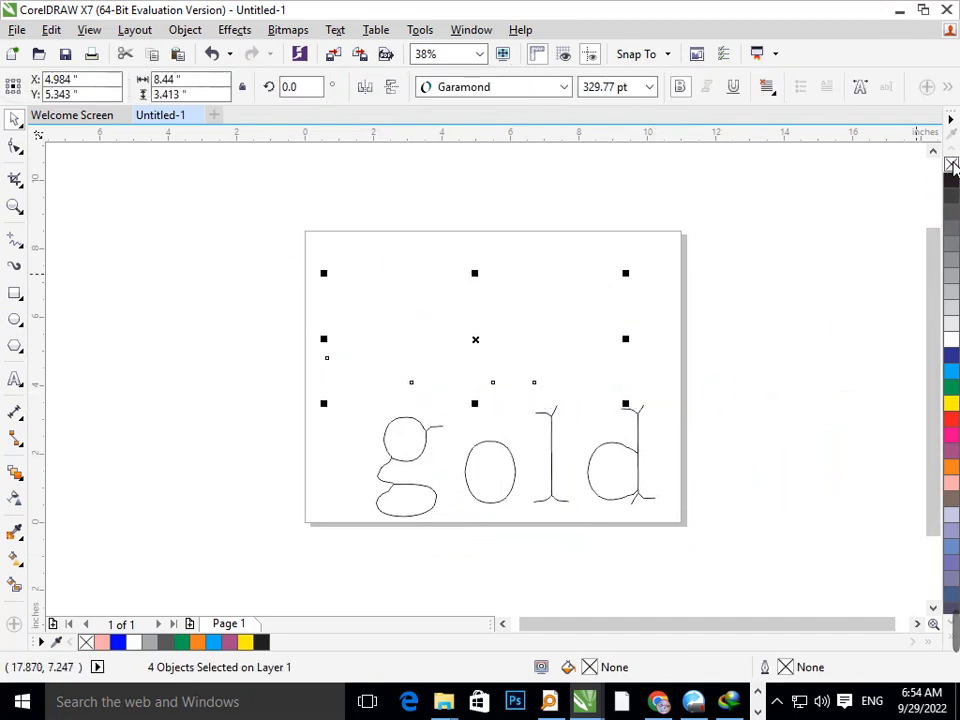
right_click(953, 180)
left_click(634, 470)
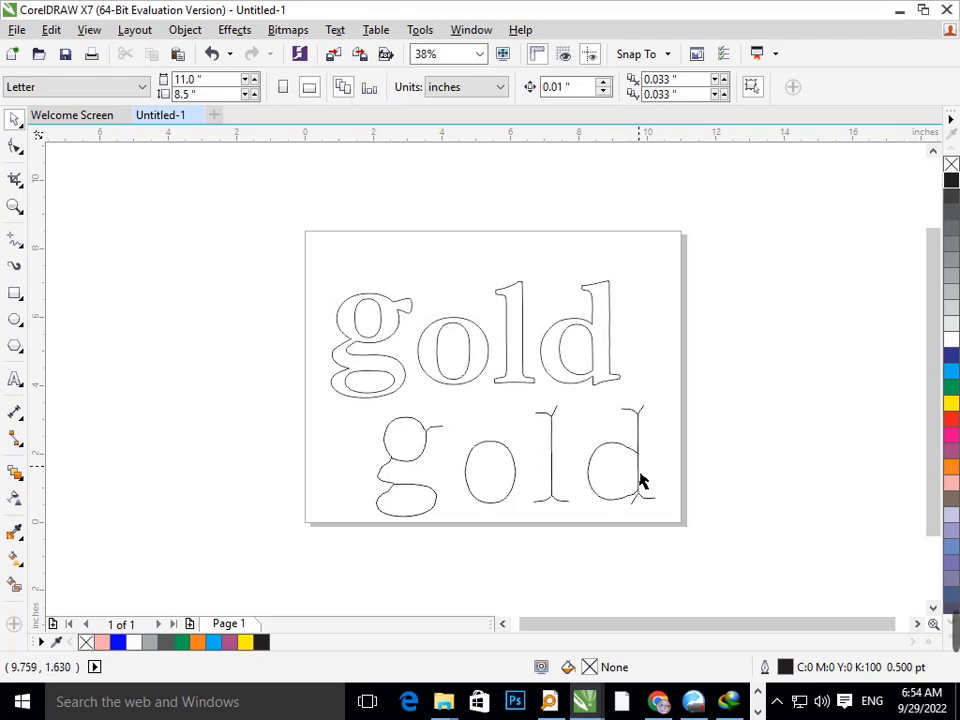
- Try to align the centre of the traced centerline group with the outlined "l"
left_click(640, 466)
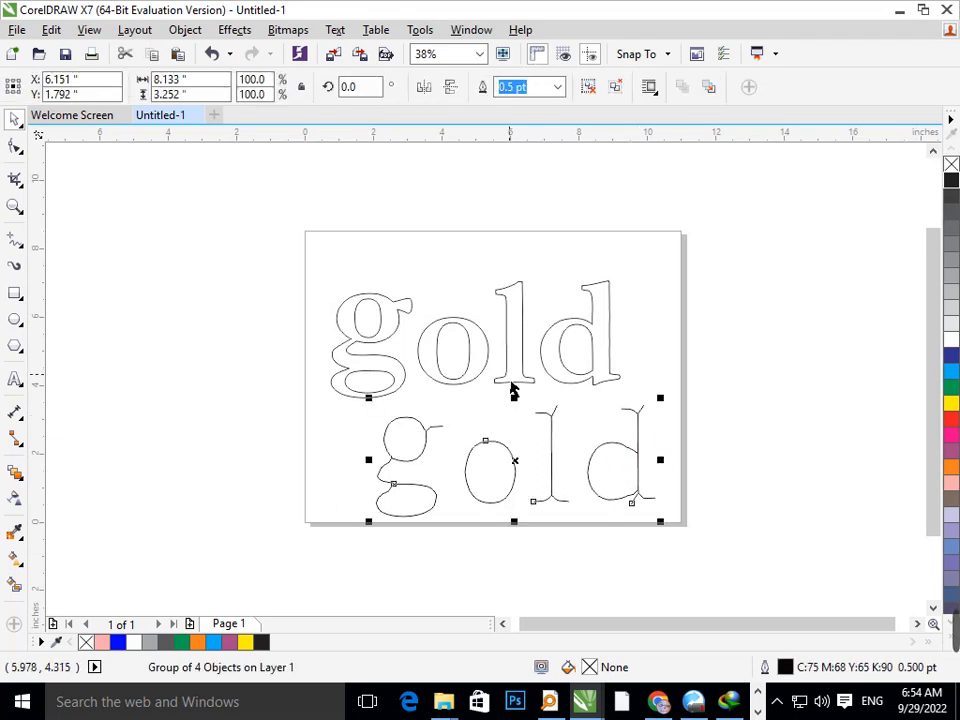
left_click(520, 383, "shift")
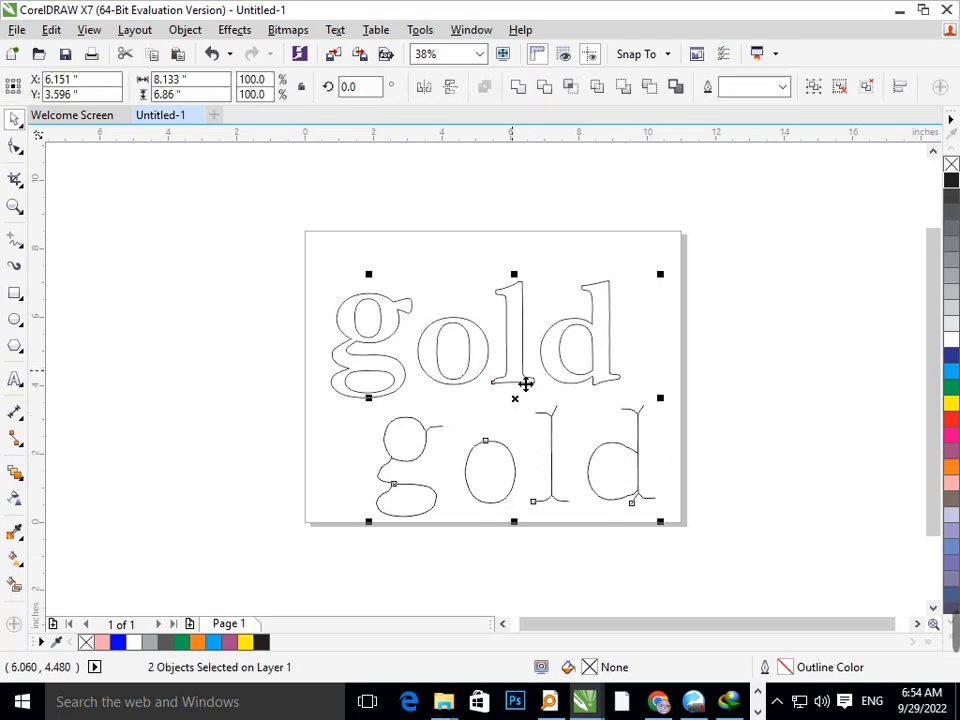
key("c")
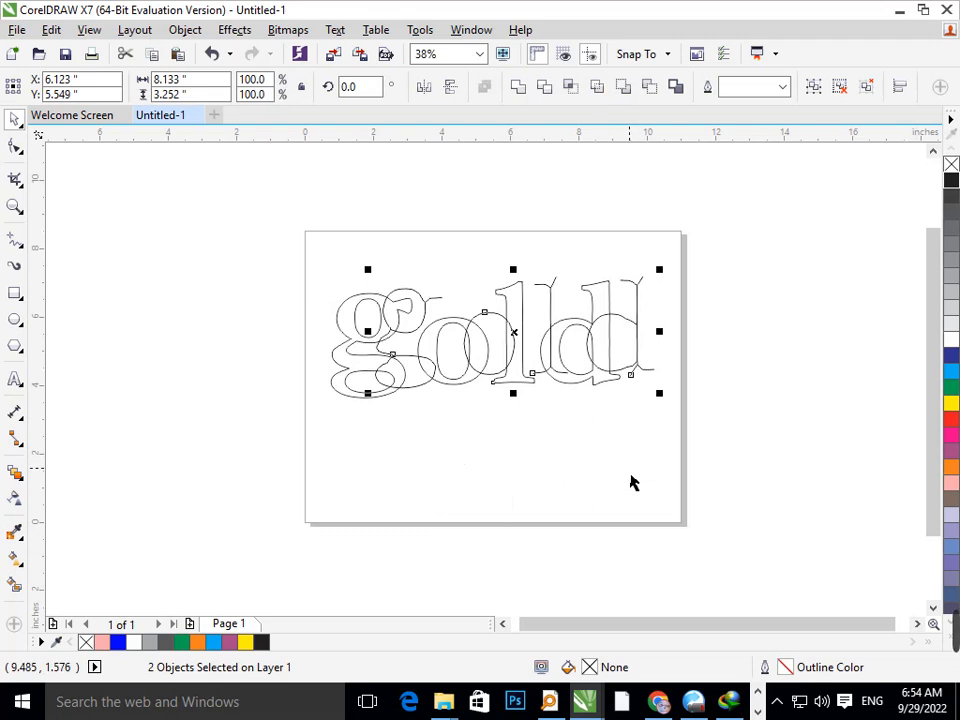
key("ctrl+z")
left_click(430, 519)
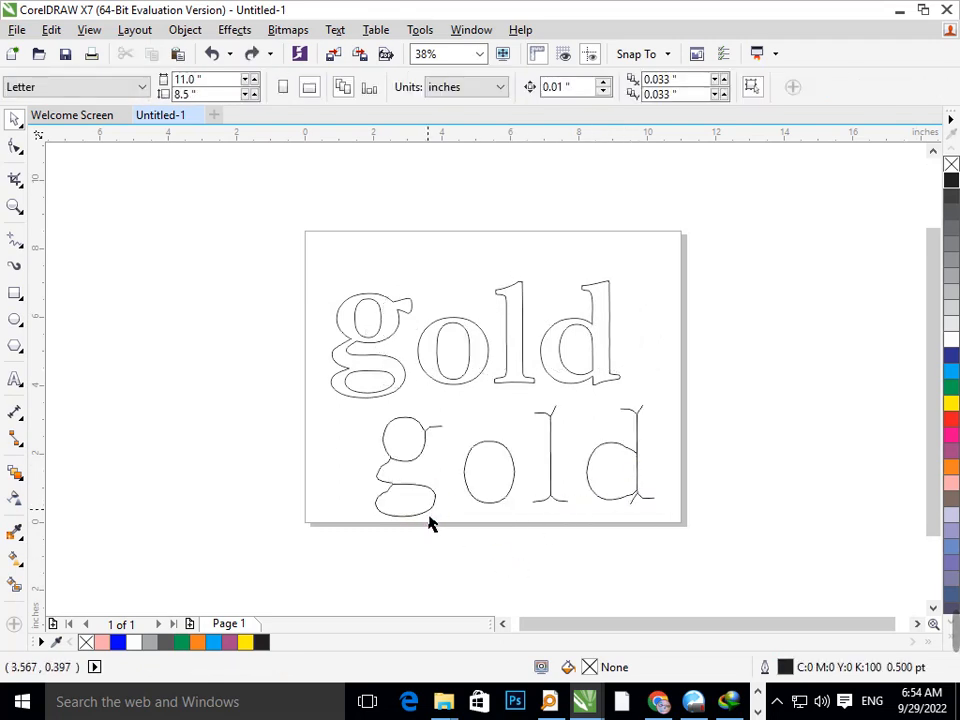
- Try to align the centre of the traced centerline group with the outlined "g"
left_click(432, 521)
left_click(410, 392, "shift")
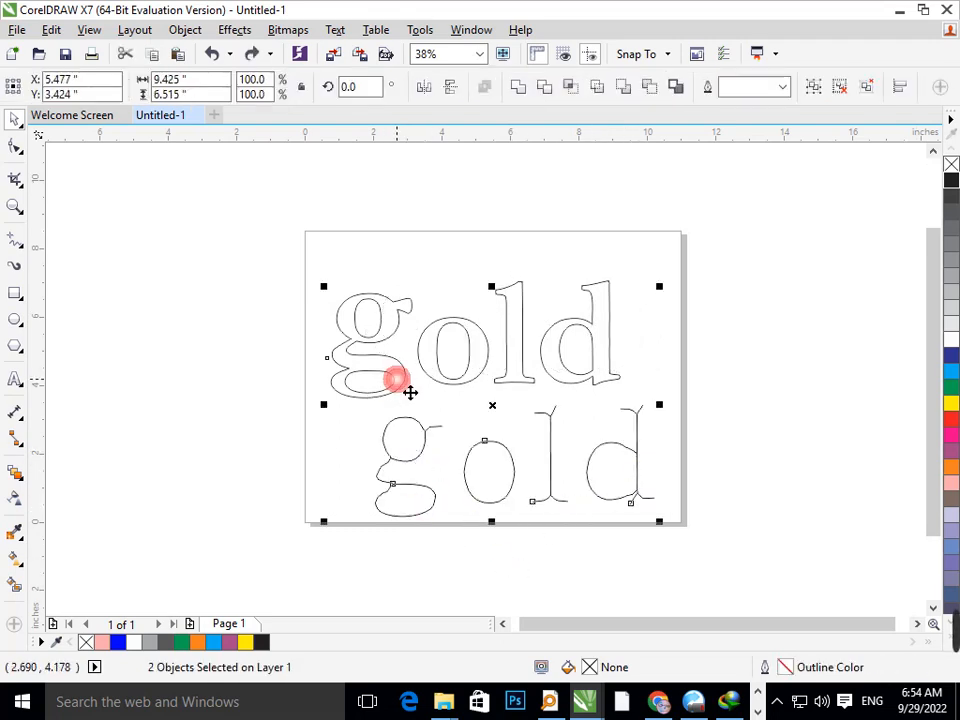
key("c")
key("e")
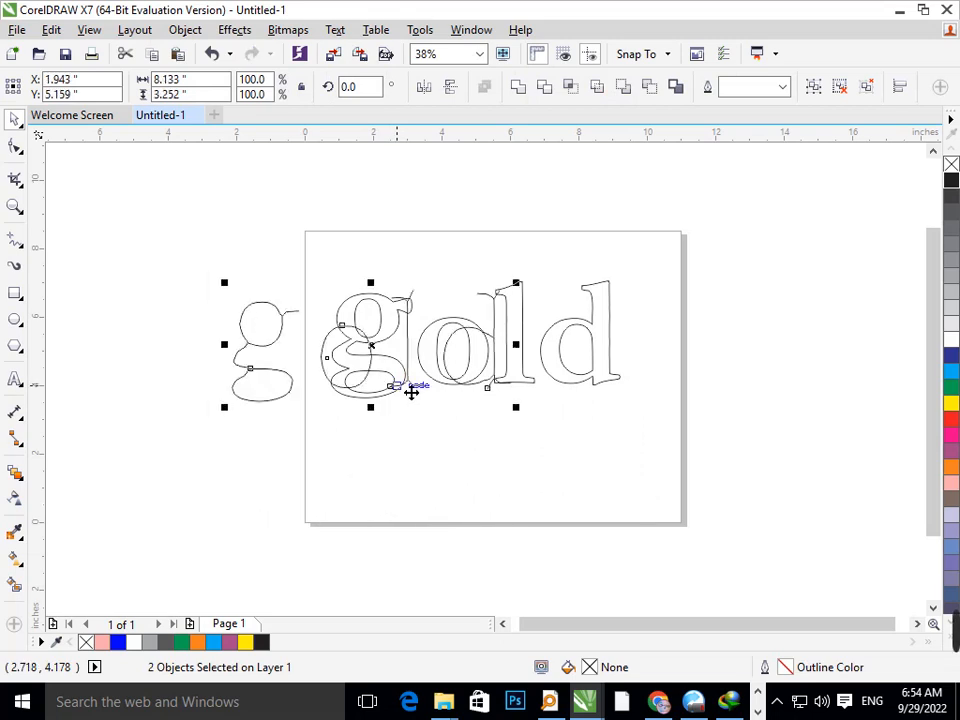
key("ctrl+z")
left_click(510, 596)
- Align the traced centerlines with the outlined "l", then move the group so its lines fall inside the matching outlined letters
left_click(499, 502)
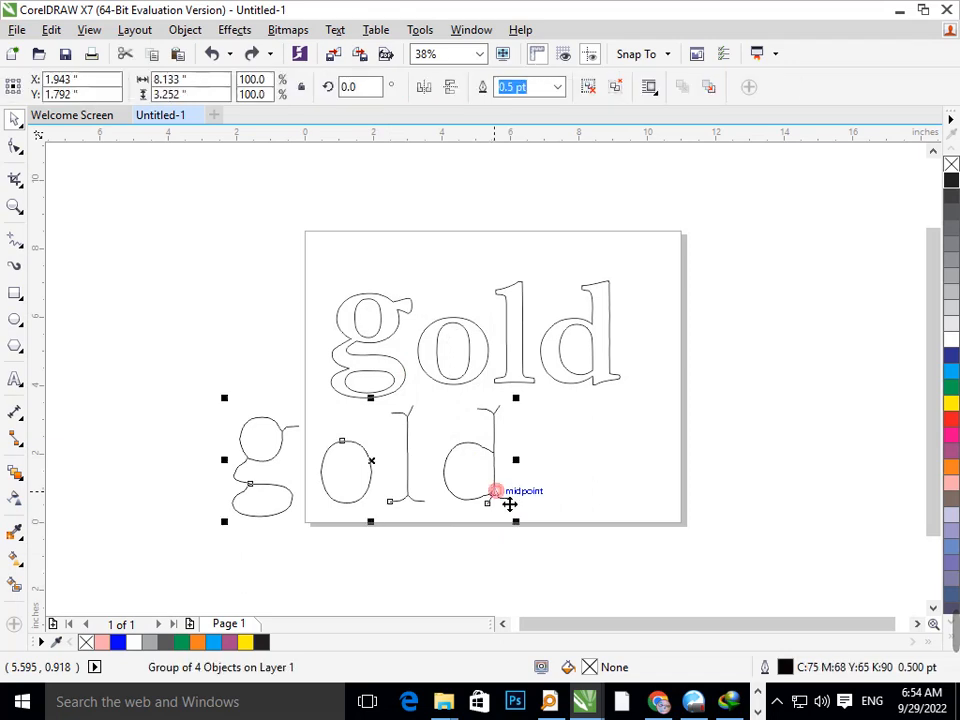
left_click(518, 385, "shift")
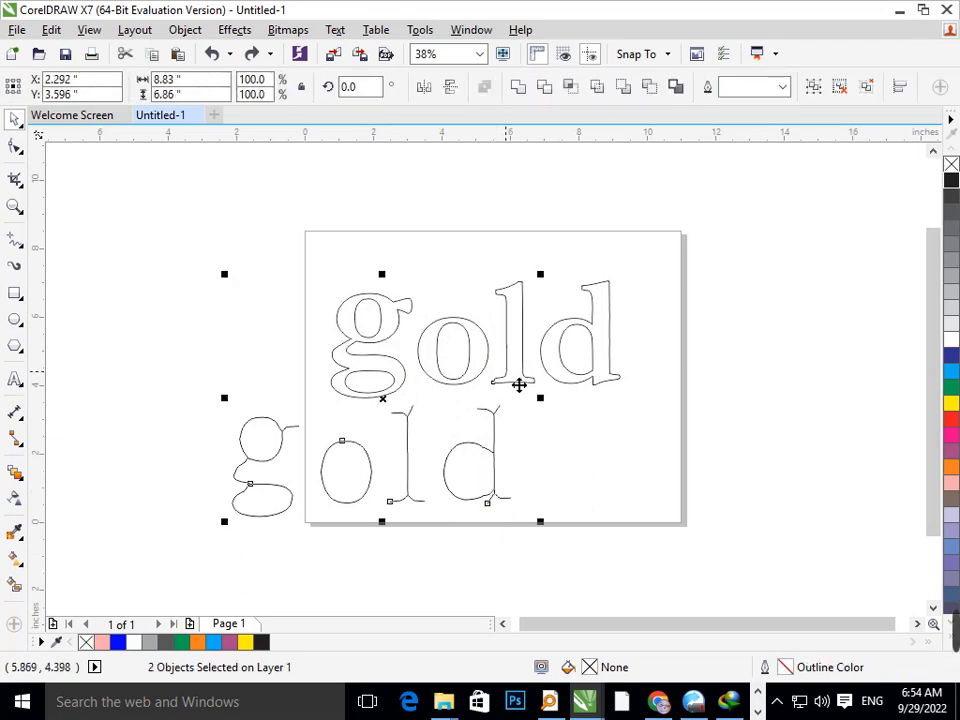
key("c")
key("e")
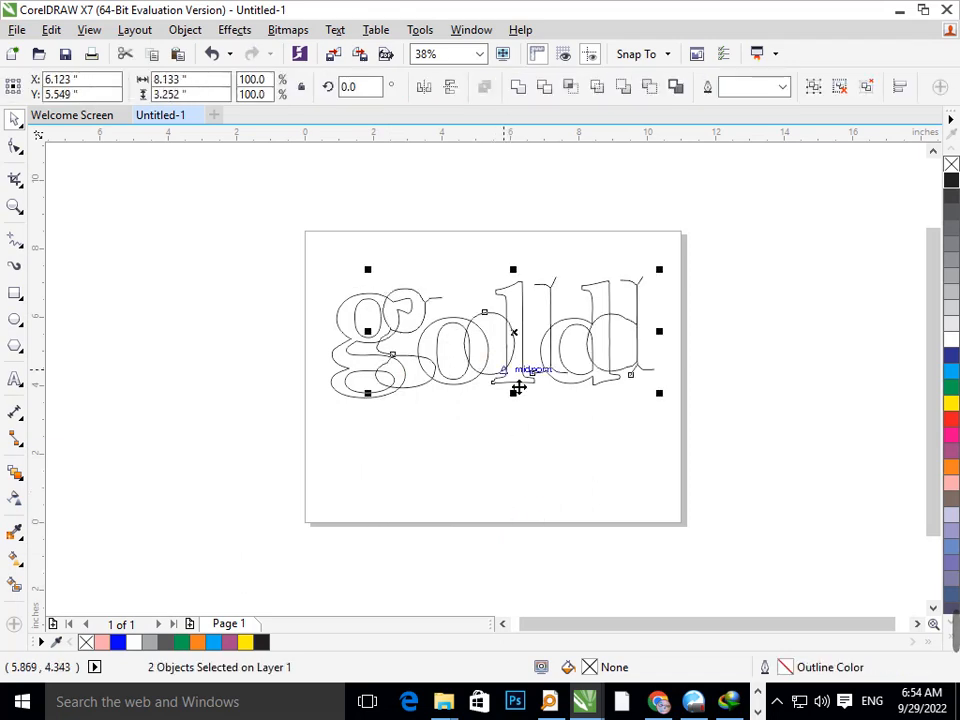
left_click(543, 388)
left_click_drag(510, 377, 481, 389)
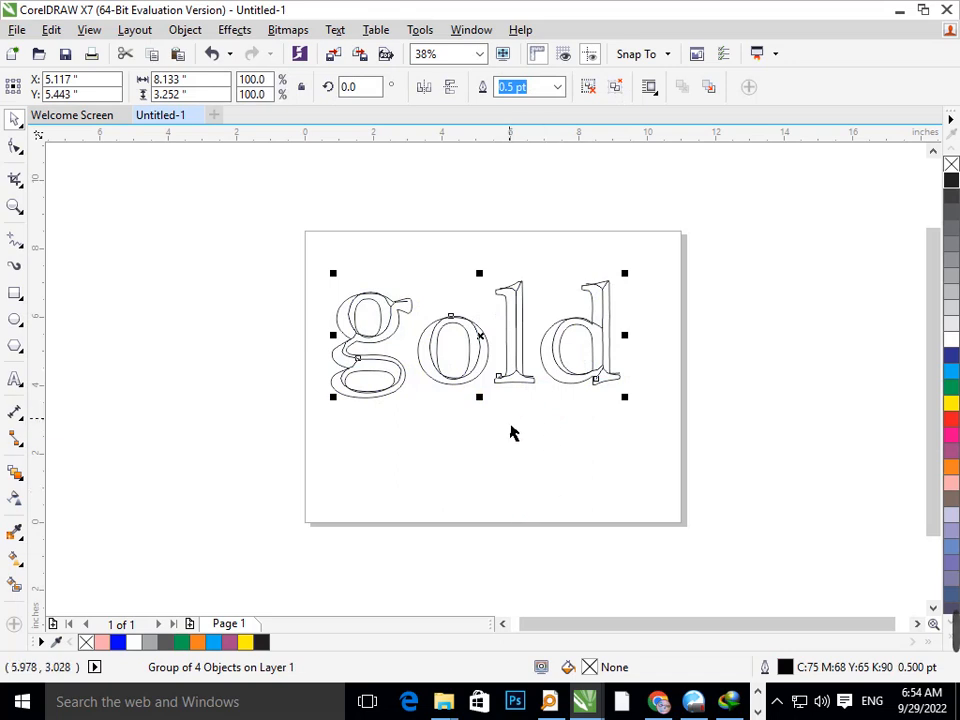
- Nudge the traced centerlines down and left to about X 5.04, Y 5.32 inches to fit them inside the outlined letters, and deselect them
key("Down")
key("Down")
key("Down")
key("Down")
key("Down")
key("Down")
key("Left")
key("Left")
key("Left")
key("Left")
key("Left")
key("Left")
key("Left")
key("Left")
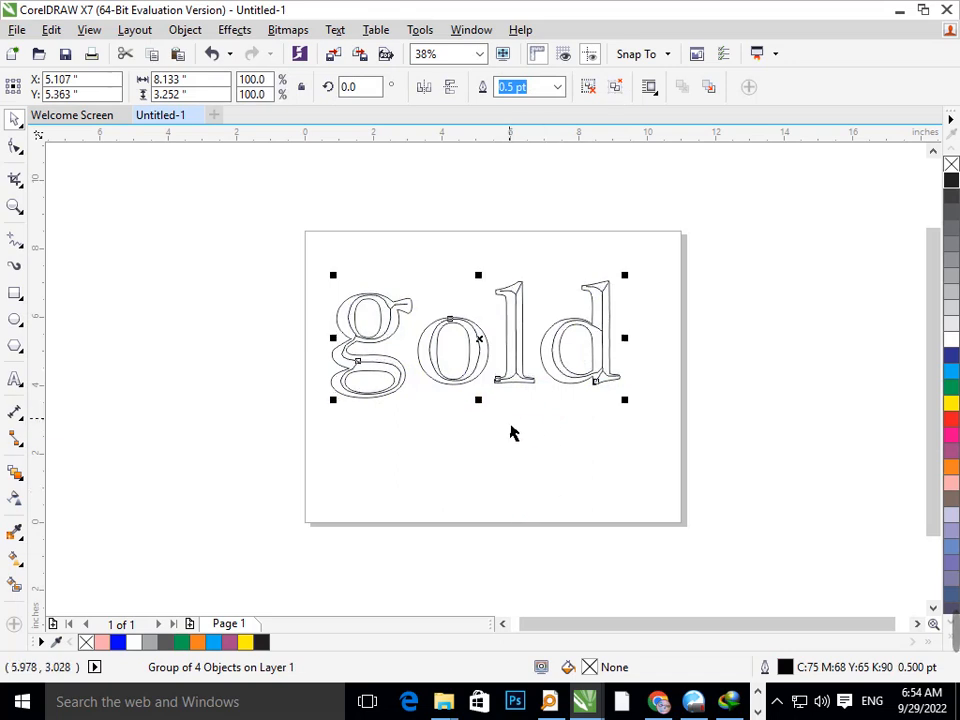
key("Down")
key("Down")
key("Down")
key("Down")
key("Down")
key("Down")
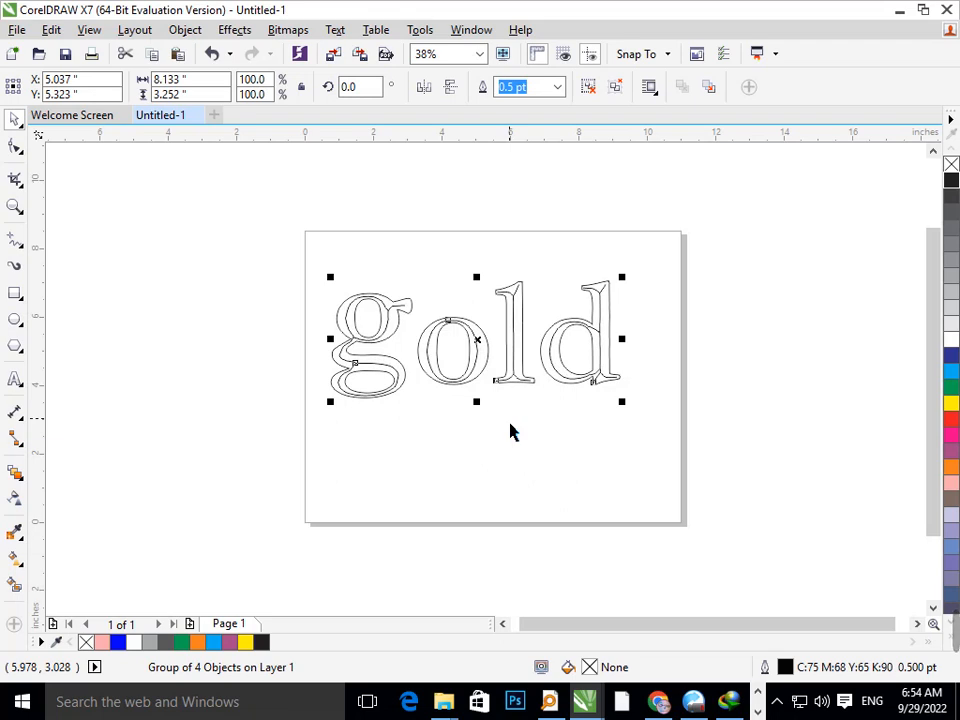
left_click(603, 464)
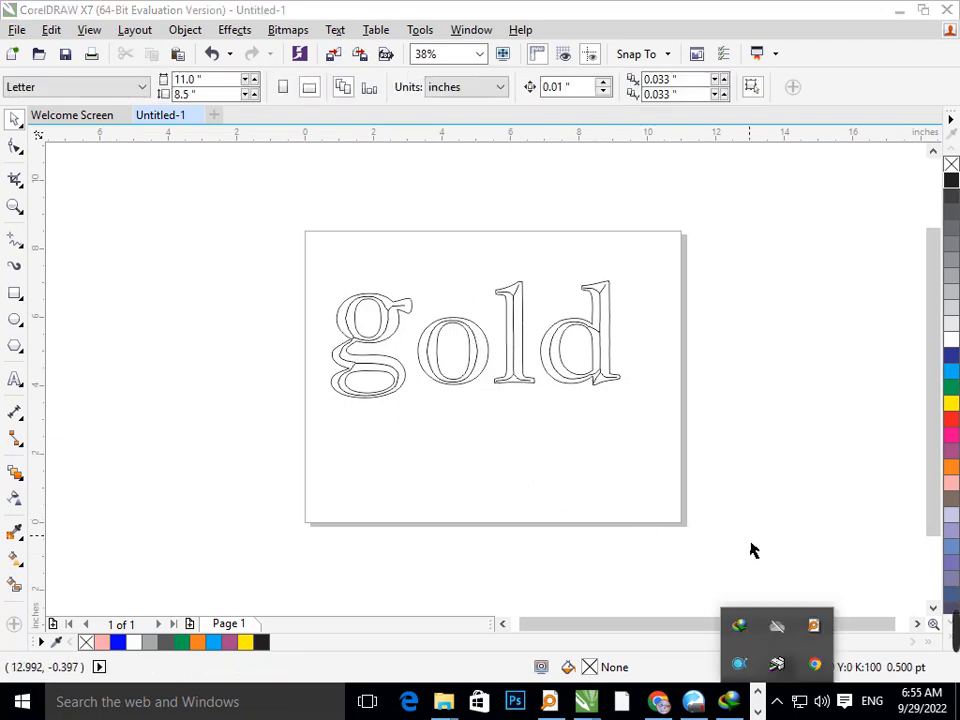
left_click(750, 542)
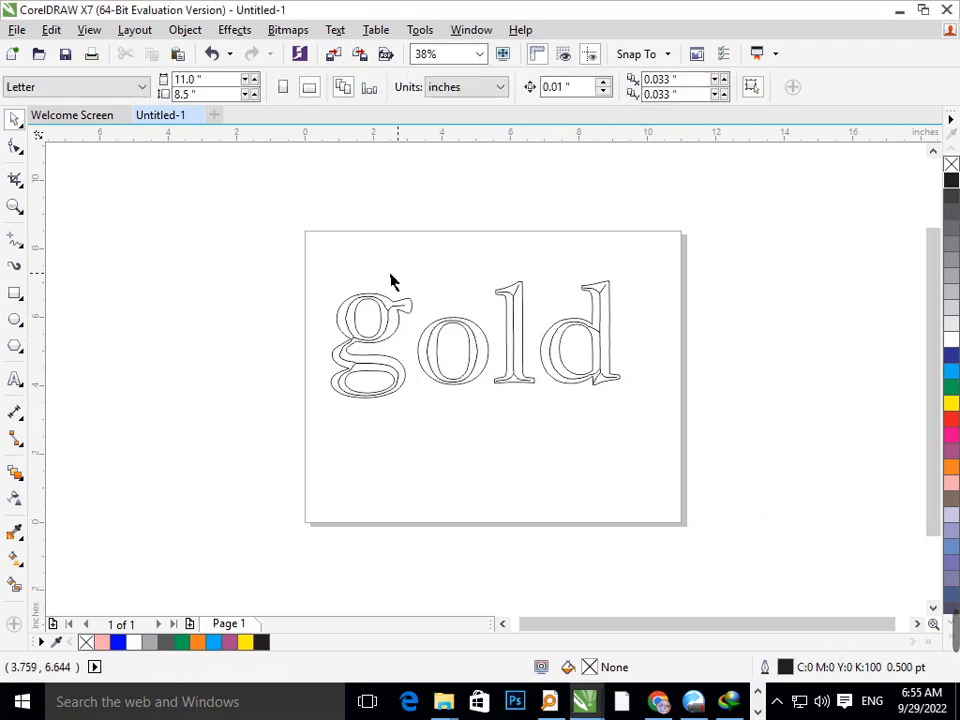
- Ungroup the traced centerlines, weld them into a single curve, and deselect it
key("F2")
left_click_drag(302, 242, 666, 441)
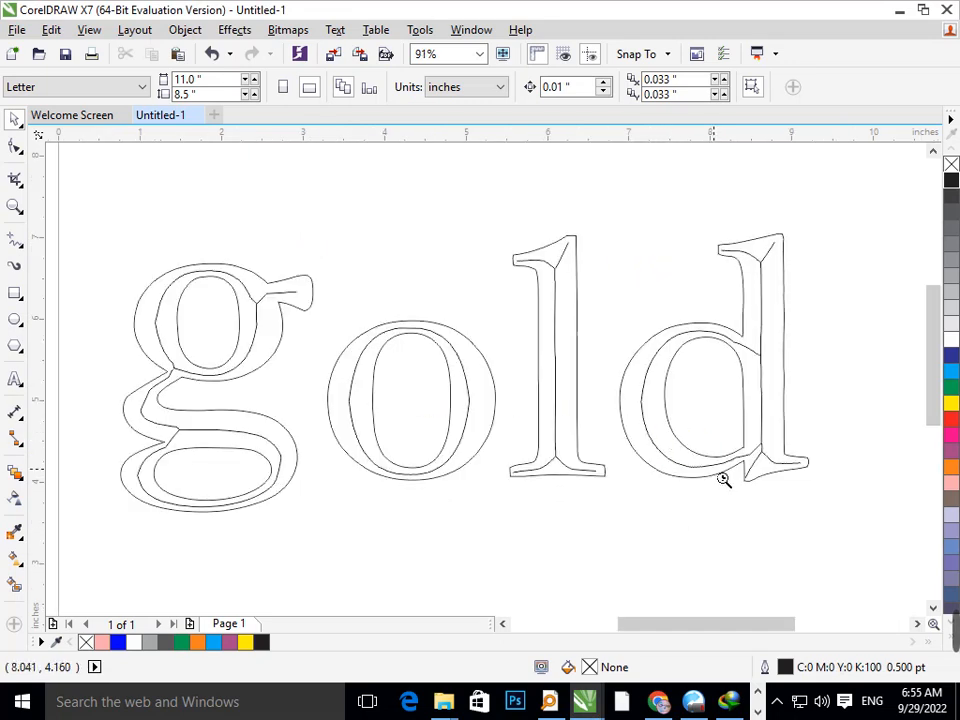
left_click(612, 344)
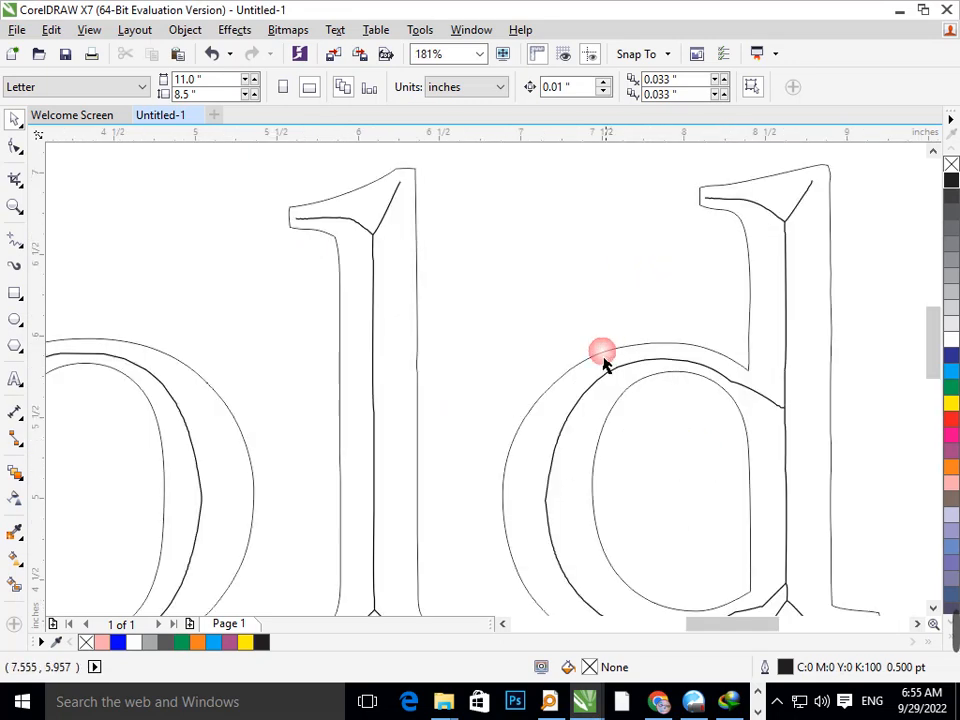
key("F3")
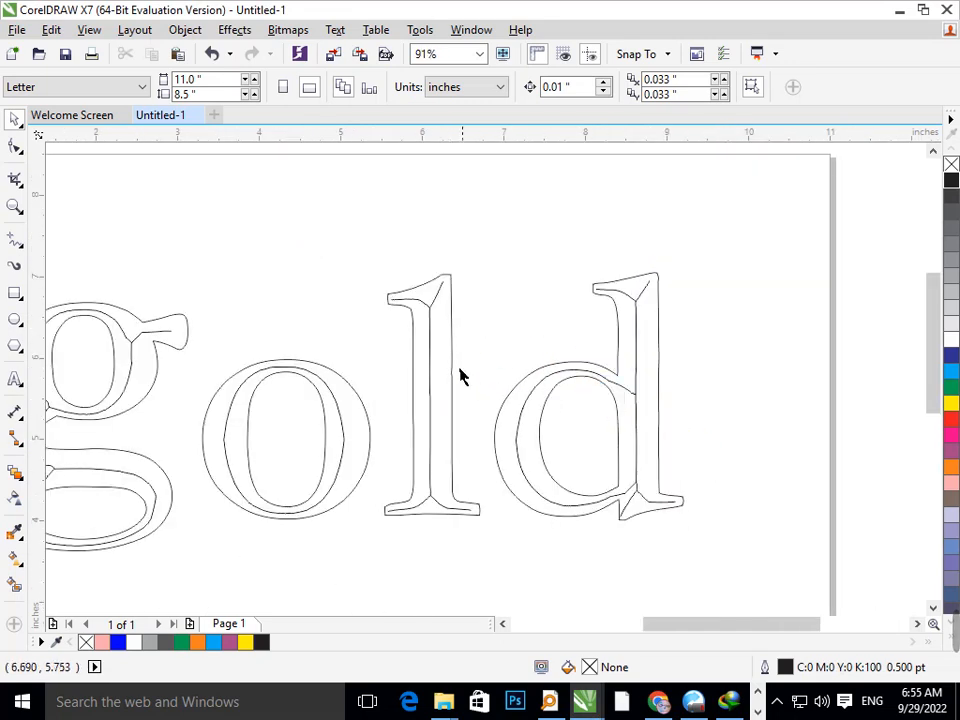
left_click(419, 313)
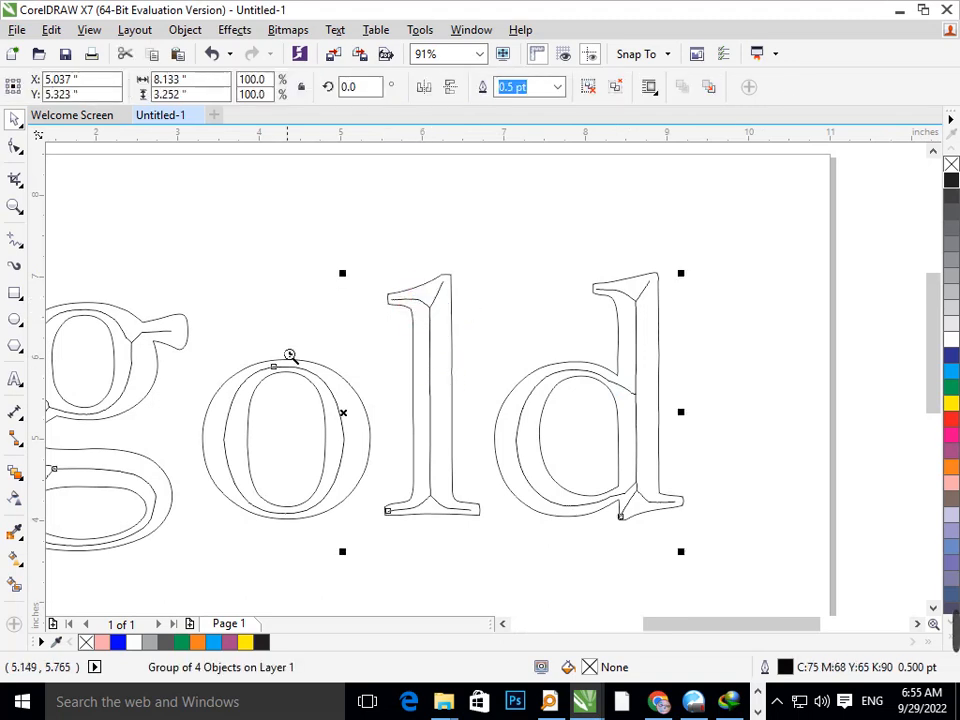
key("F3")
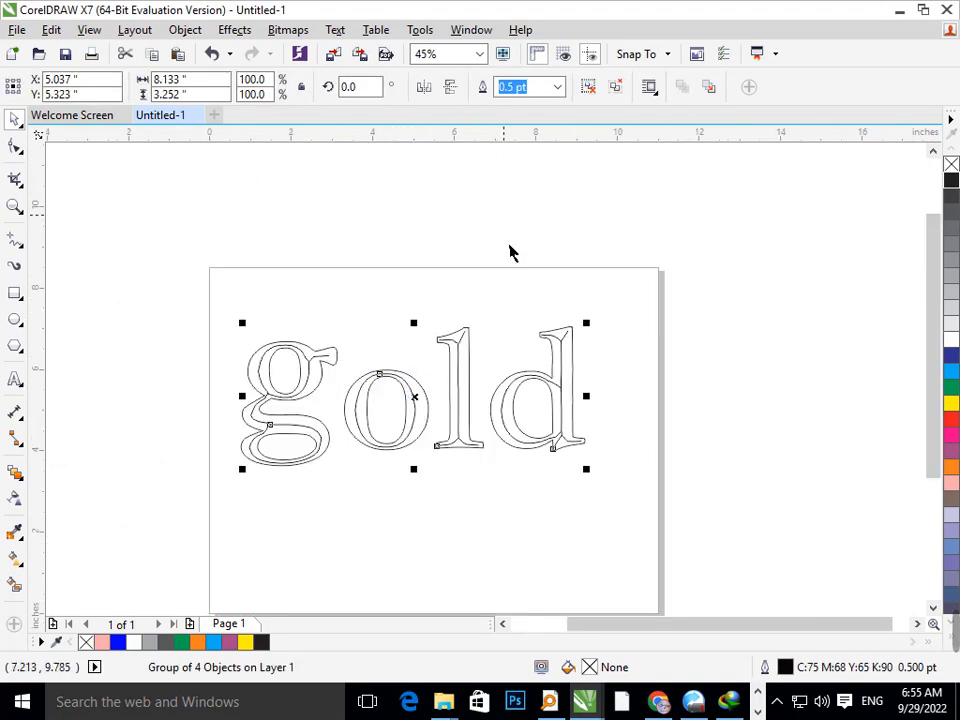
left_click(590, 88)
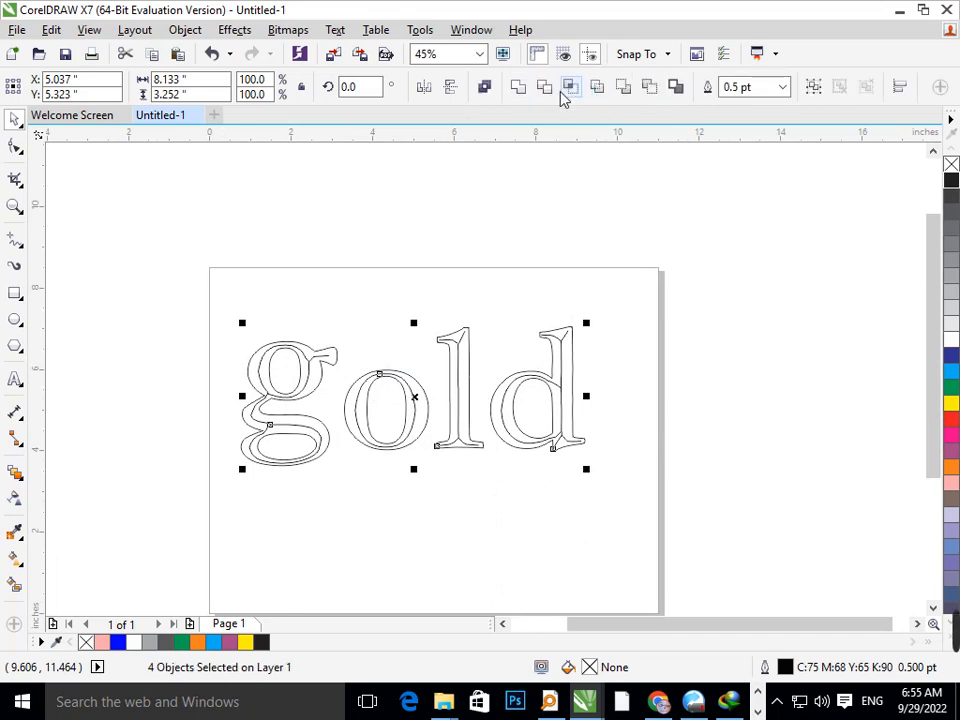
left_click(518, 89)
left_click(493, 304)
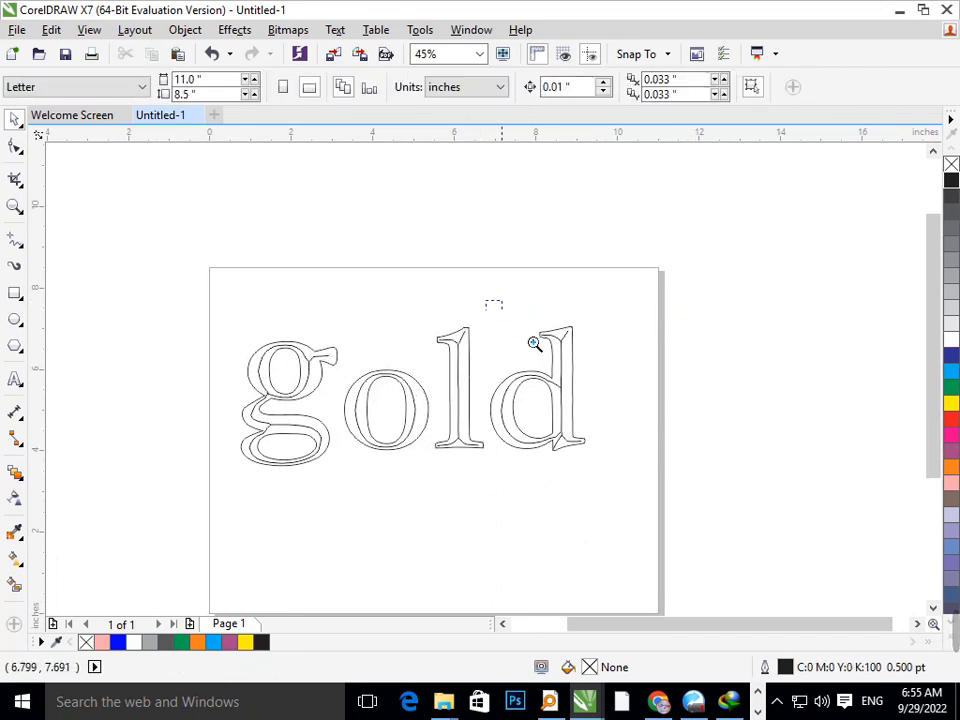
scroll(493, 304, "up", 3)
scroll(313, 275, "down", 3)
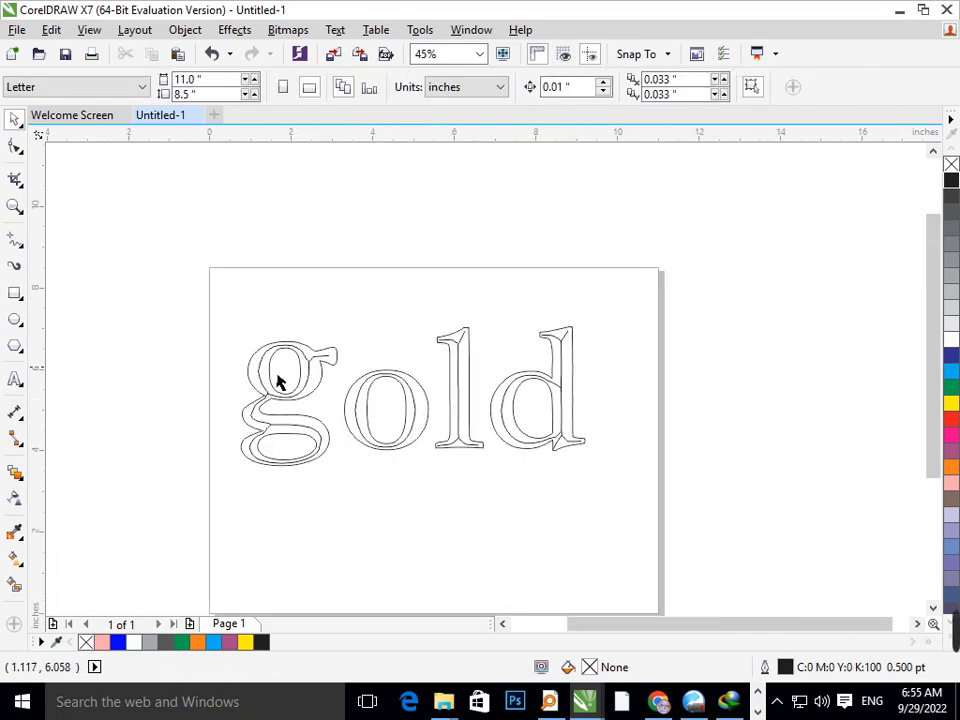
left_click(460, 348)
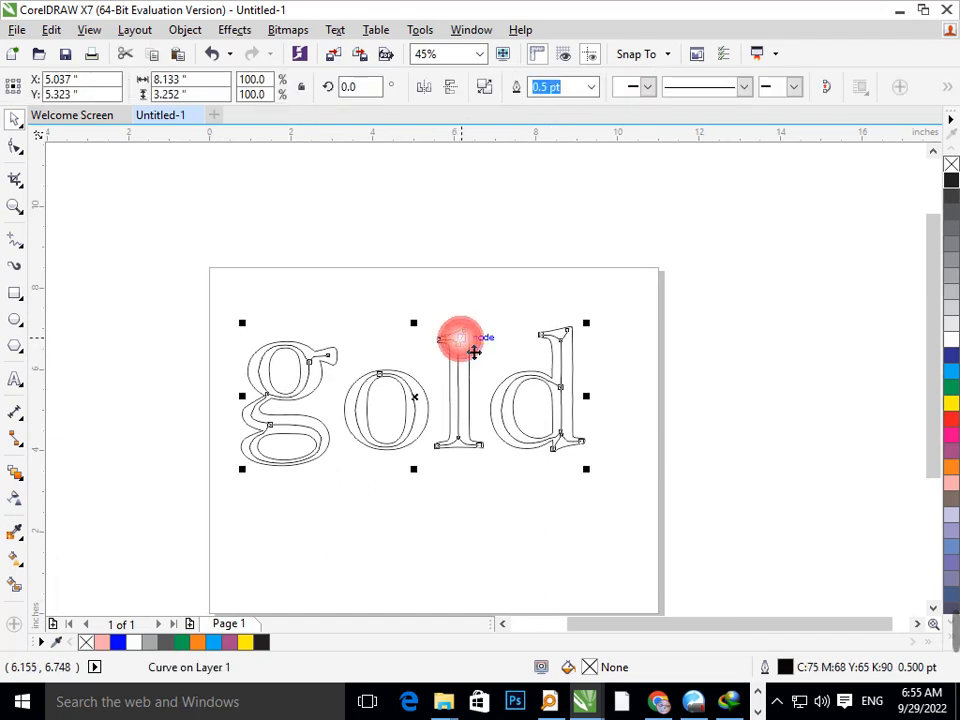
left_click(14, 150)
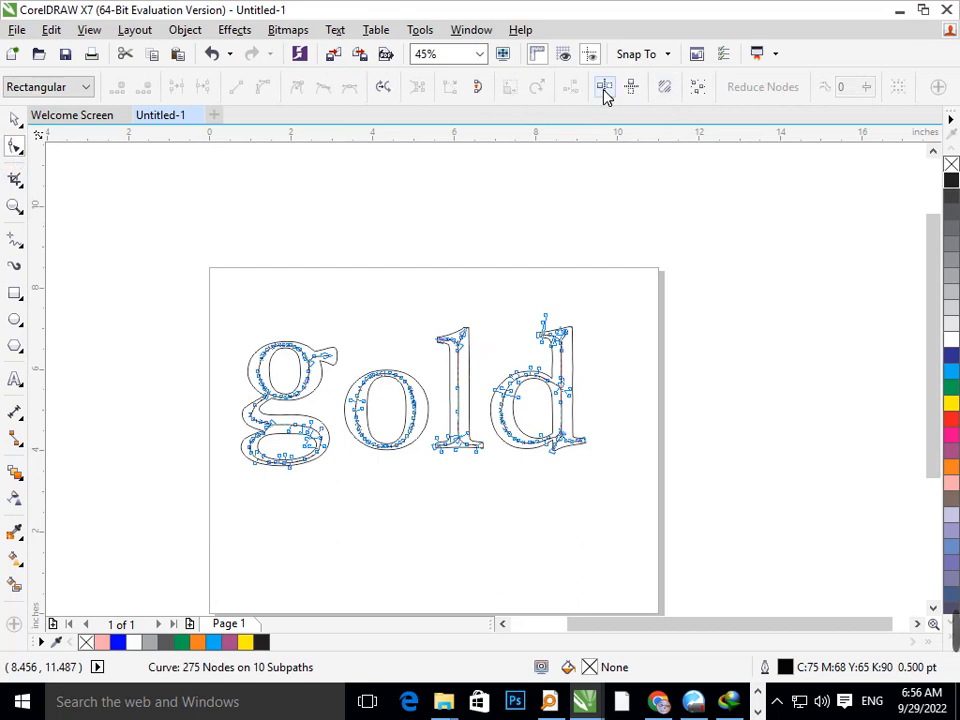
left_click(711, 206)
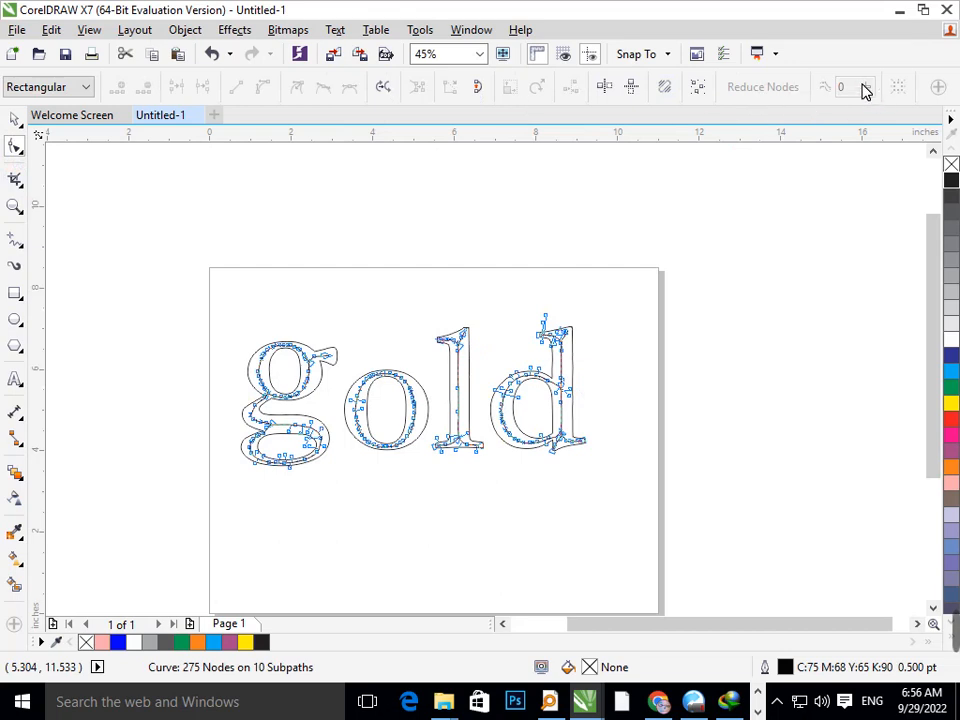
left_click(797, 253)
left_click(14, 120)
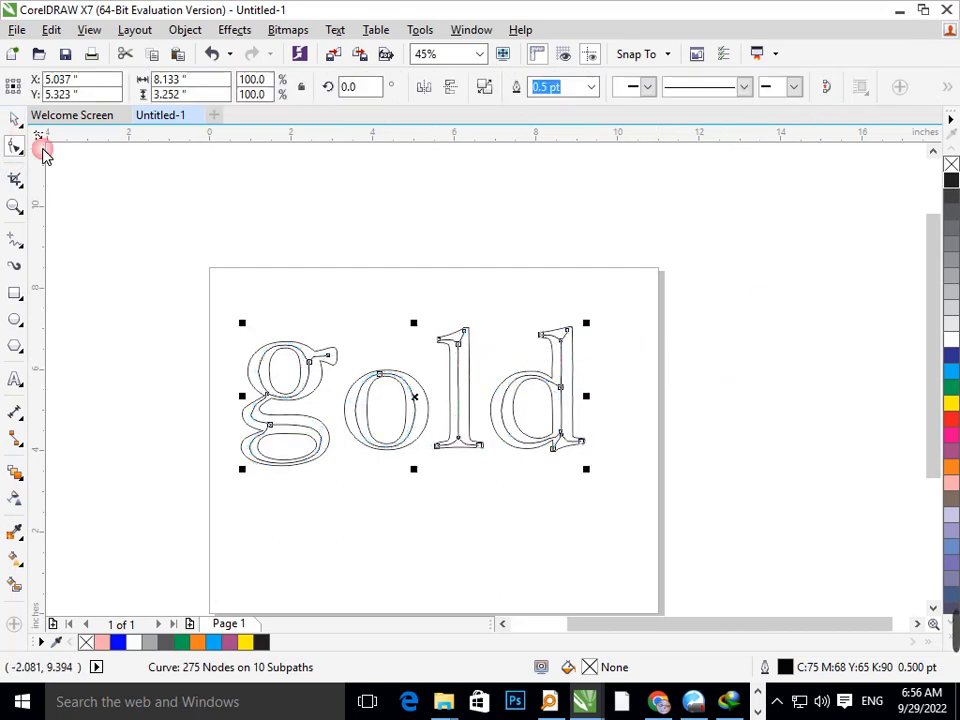
left_click(312, 424)
- Try closing the open subpaths of the welded centerline curve, and undo the closure
scroll(369, 394, "up", 5)
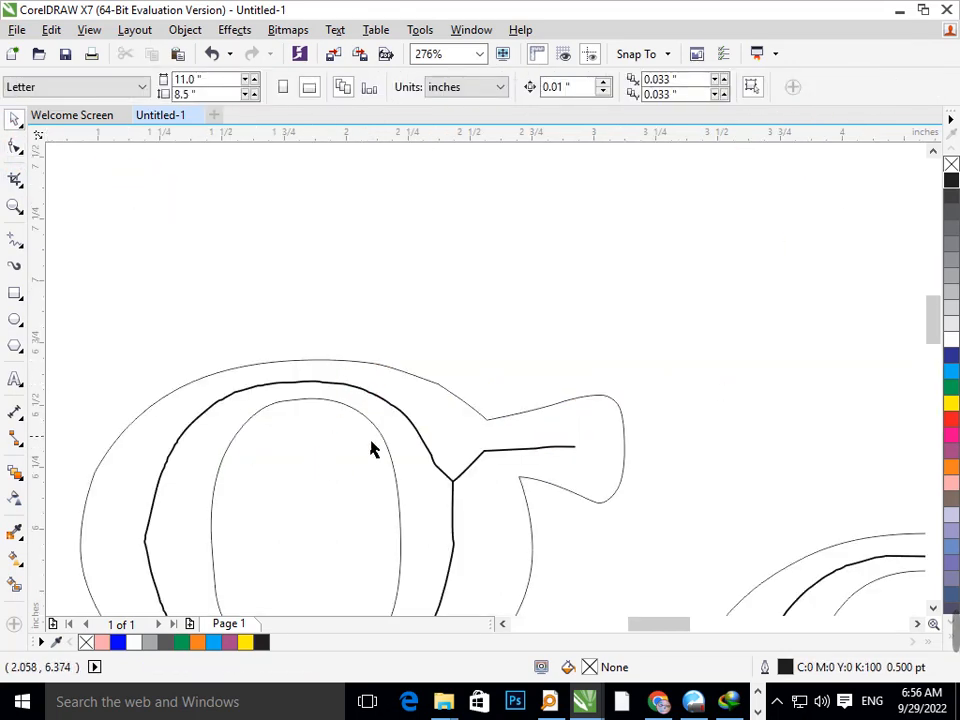
left_click(452, 482)
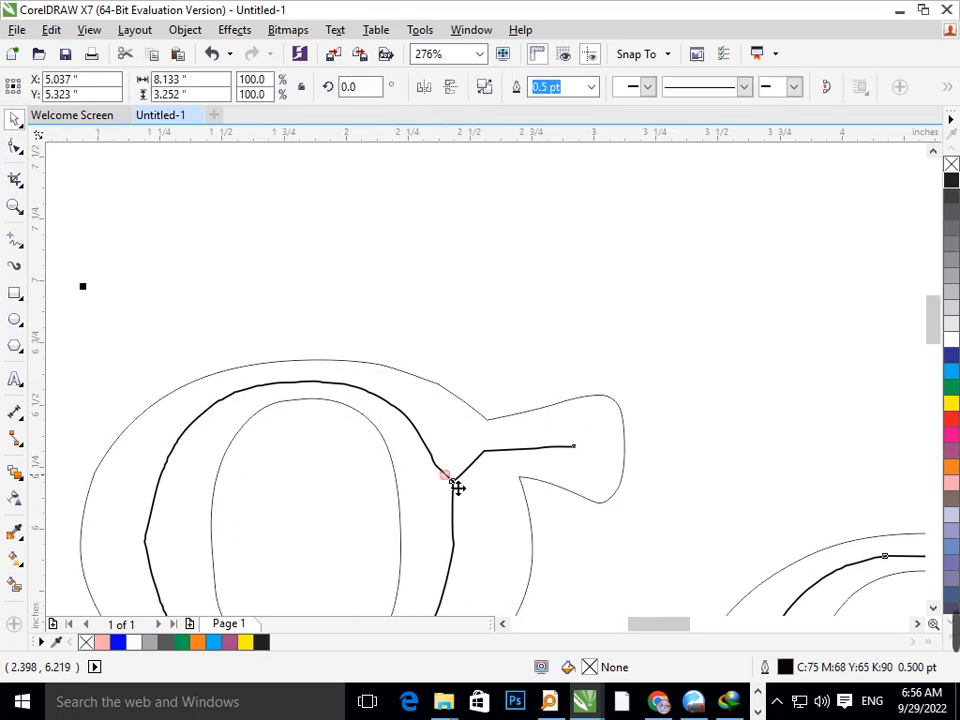
left_click(14, 150)
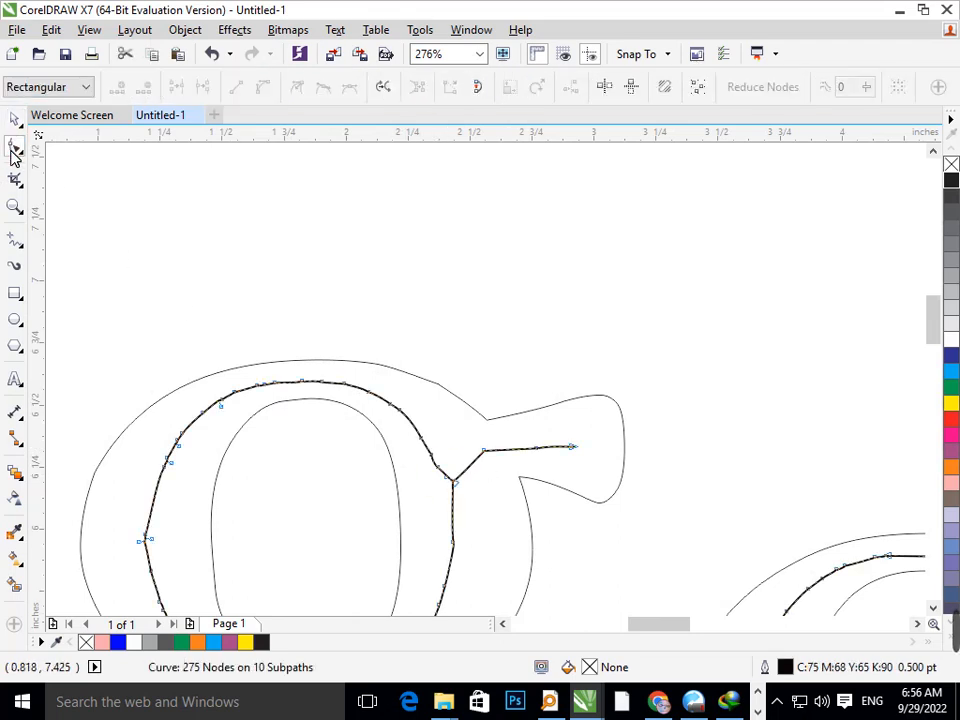
left_click(391, 87)
left_click(488, 86)
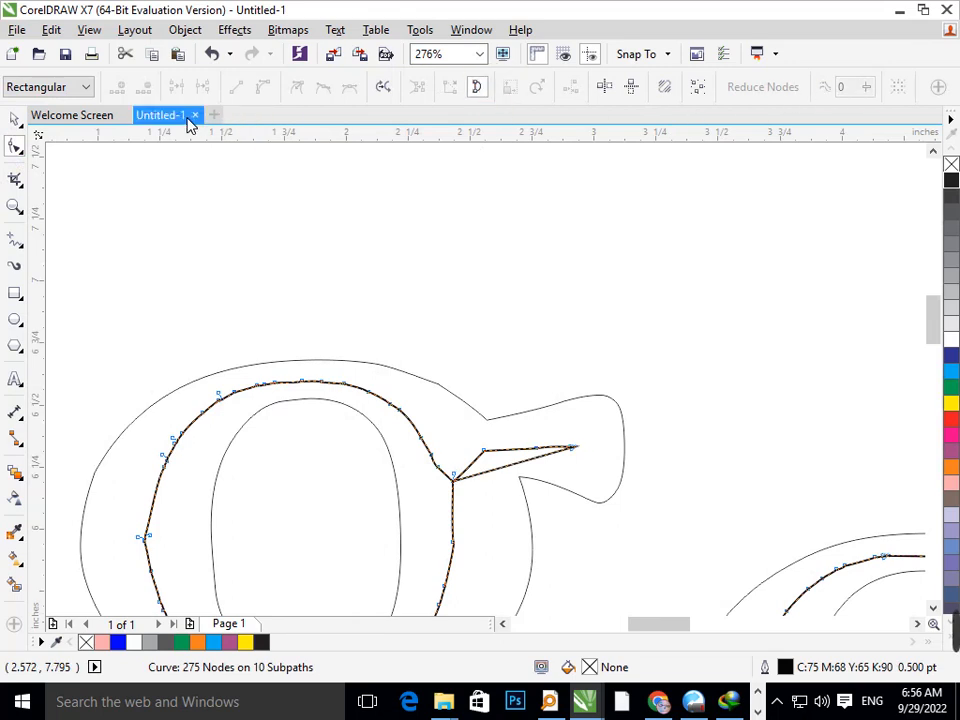
key("ctrl+z")
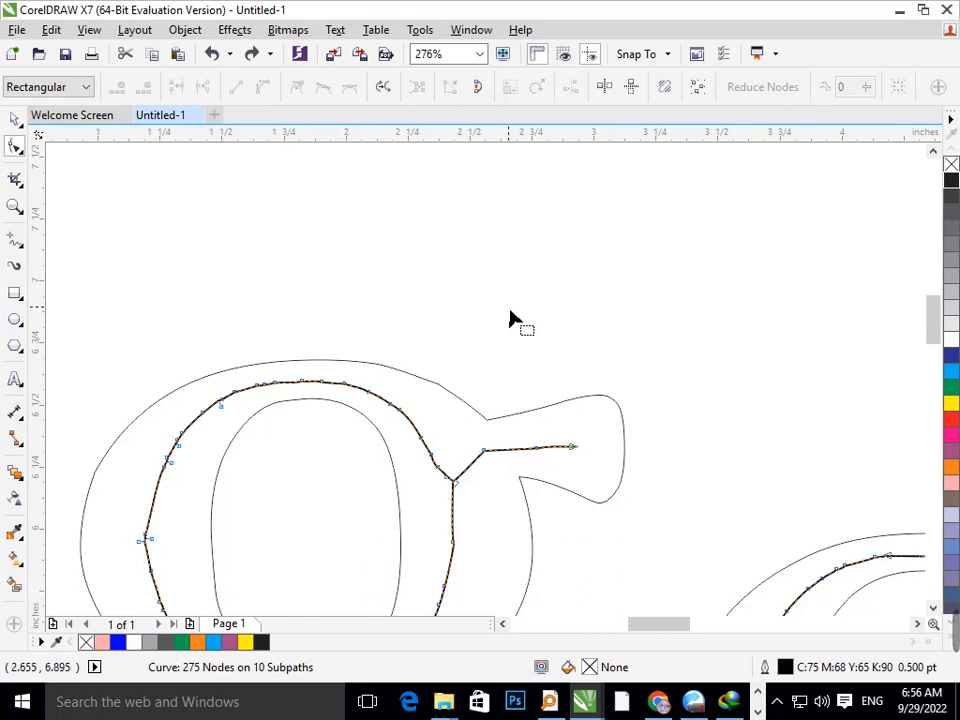
- Extend the end node of the diagonal centerline in the "d" serif to just beyond the letter's upper-right corner
key("F3")
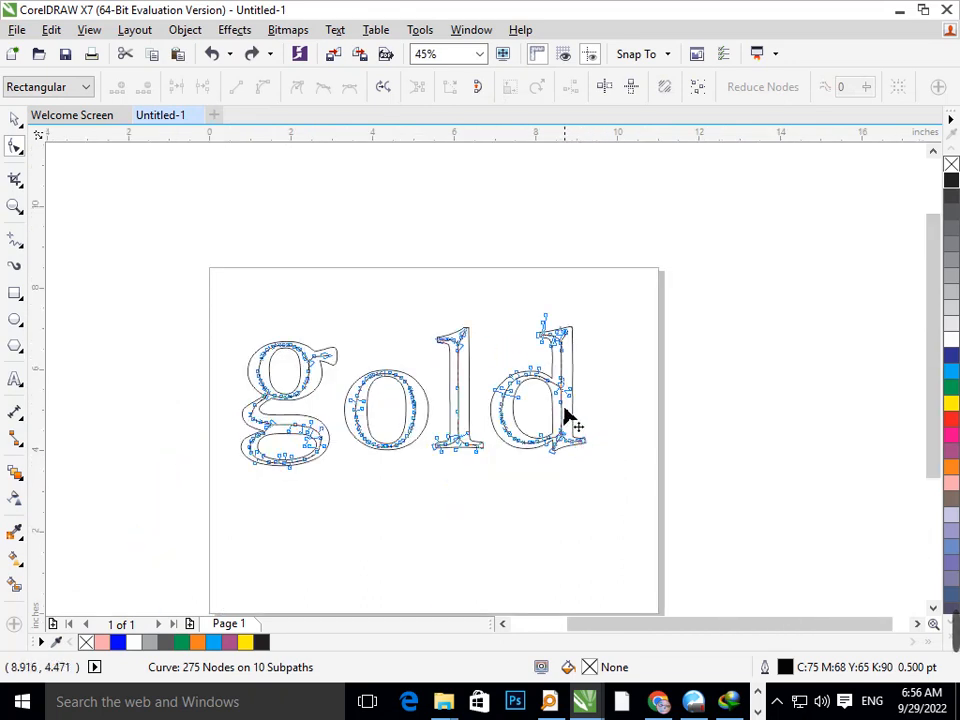
key("F2")
left_click_drag(498, 291, 654, 381)
key("F2")
left_click_drag(250, 315, 545, 443)
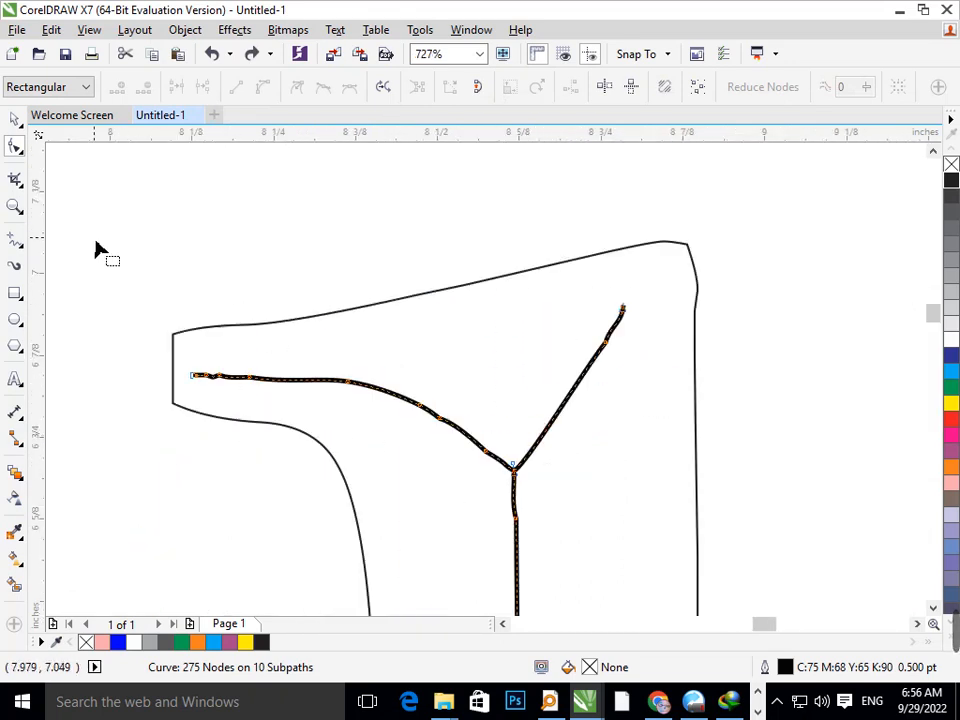
left_click_drag(621, 310, 698, 240)
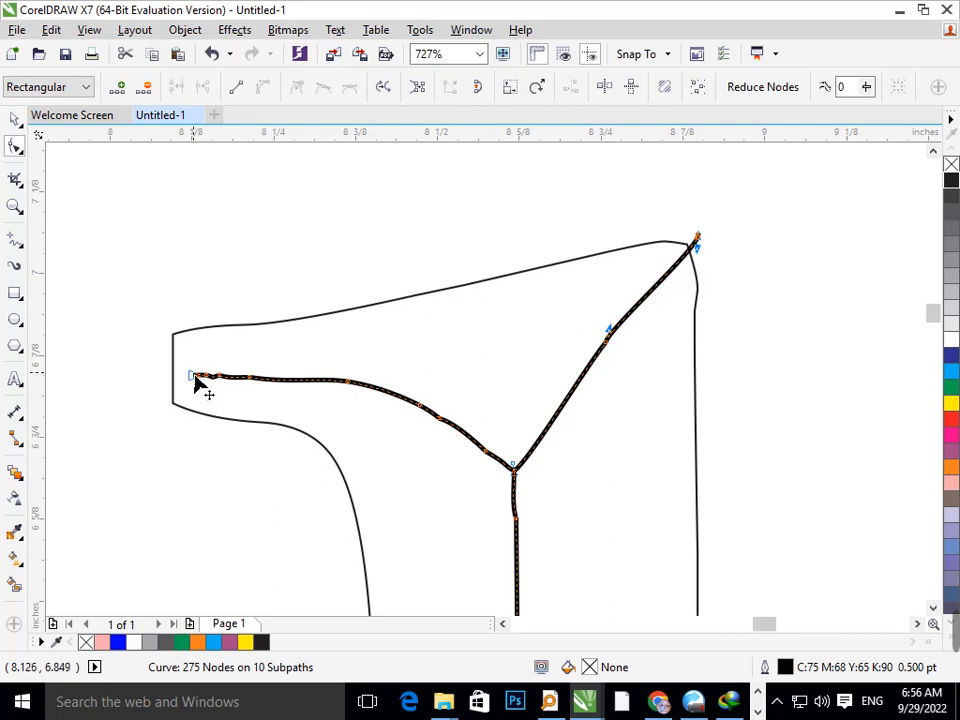
- Move the four leftmost centerline nodes in the "d" serif so the line's end meets the serif's lower-left corner
left_click_drag(197, 385, 166, 391)
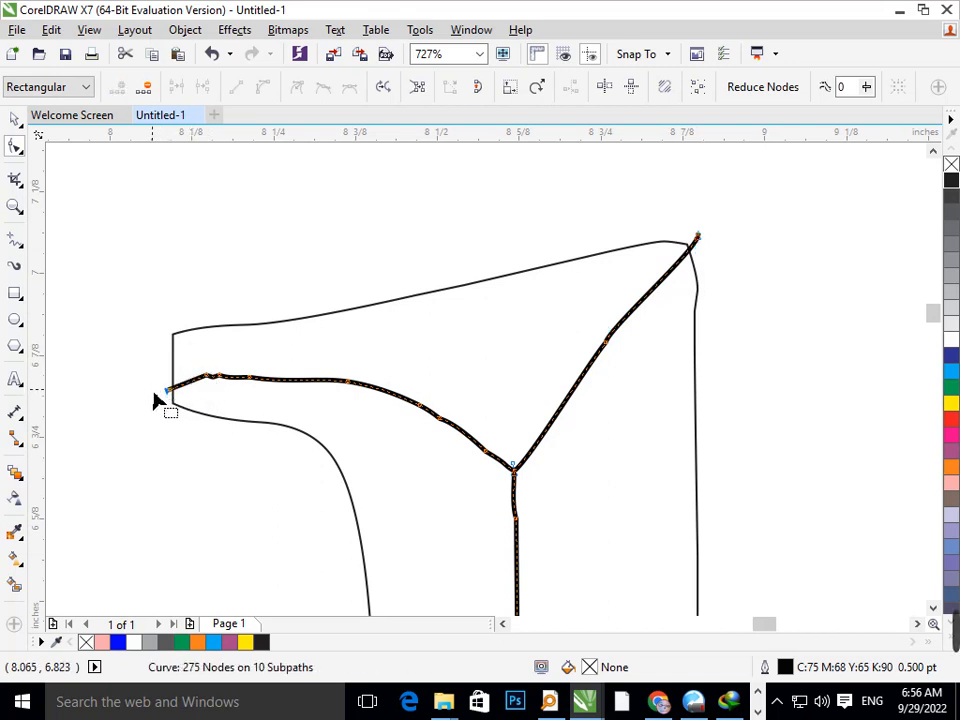
key("ctrl+z")
left_click_drag(144, 332, 290, 425)
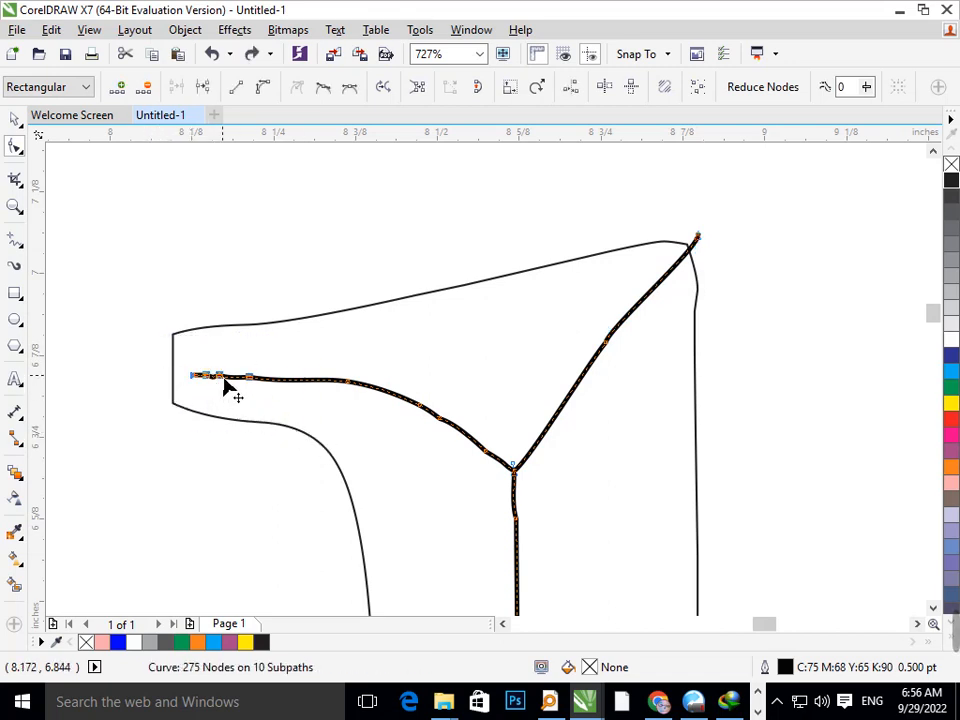
left_click_drag(224, 382, 201, 408)
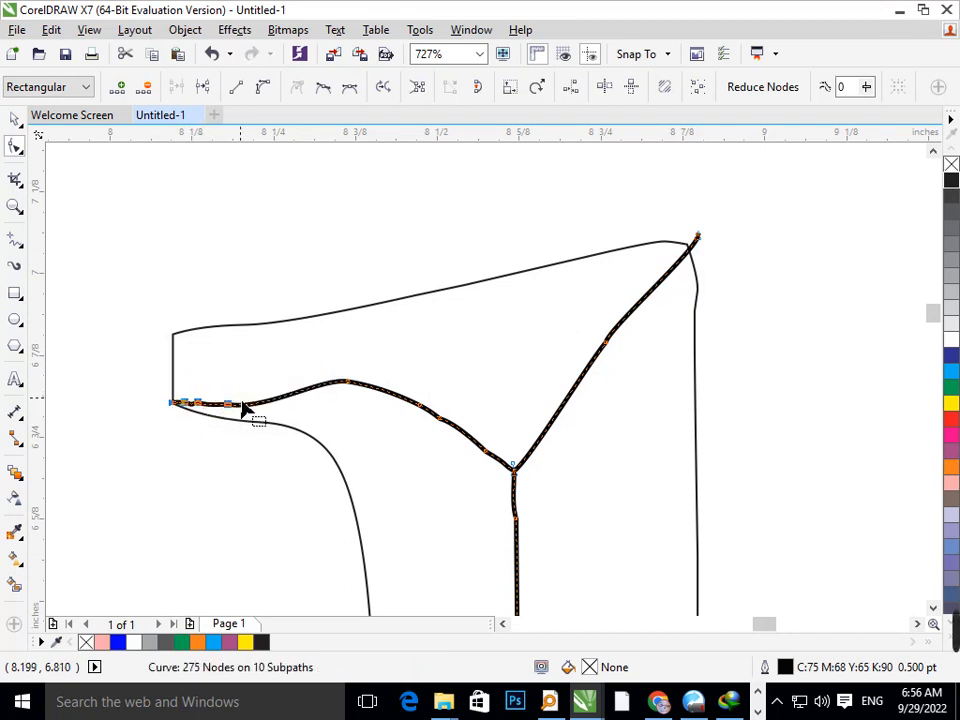
- Apply symmetrical nodes to the centerline segment beside the moved nodes in the "d" serif, and raise its left handle to arch the curve
left_click(260, 404)
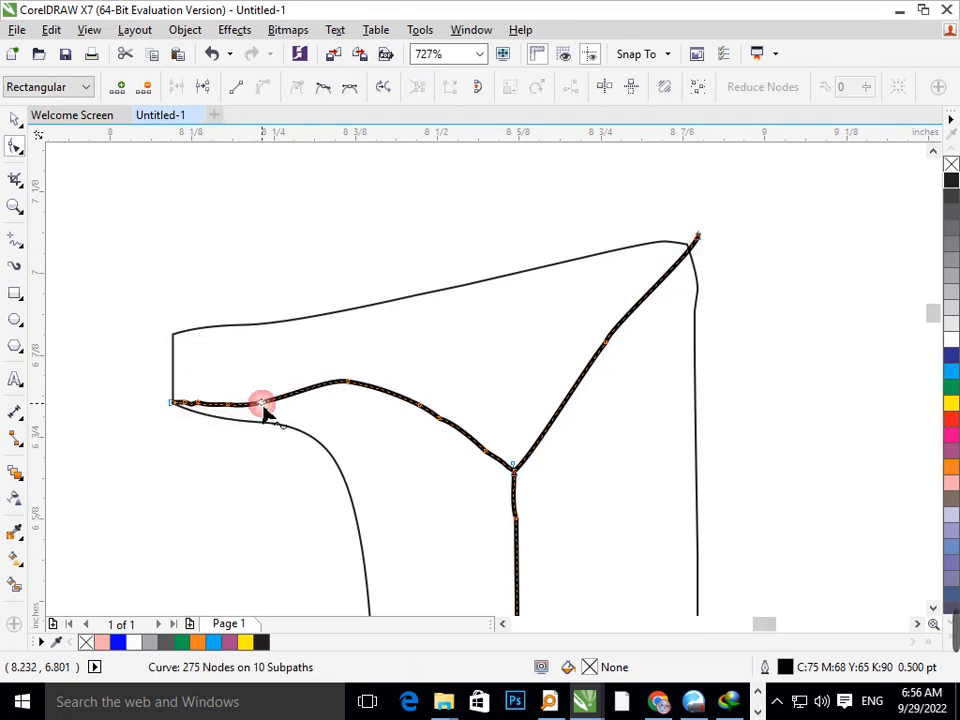
left_click(322, 91)
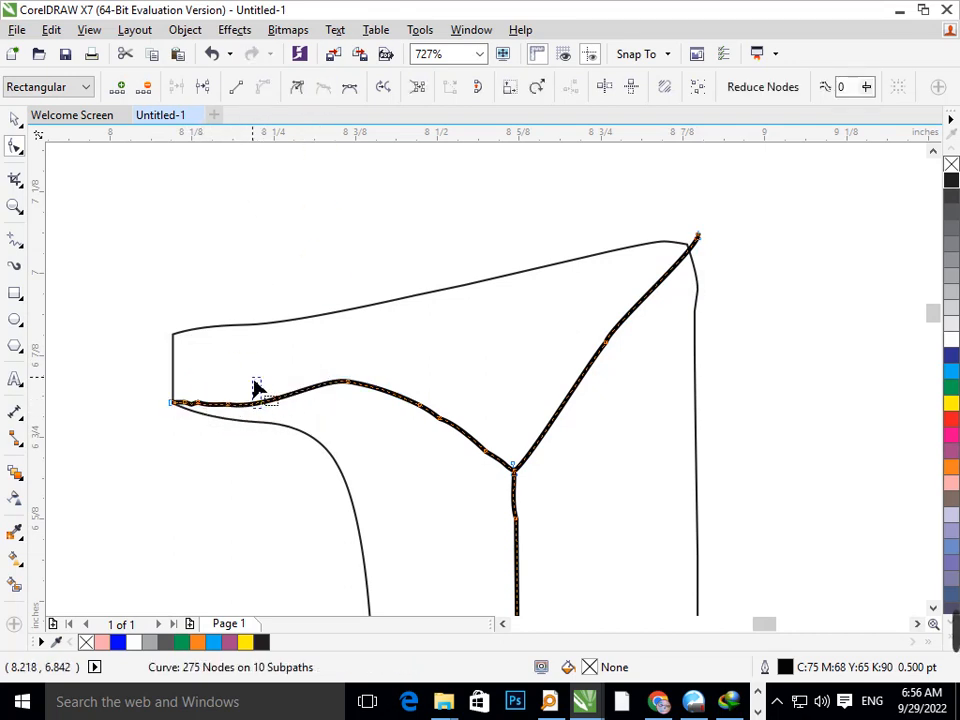
left_click(252, 378)
left_click(266, 402)
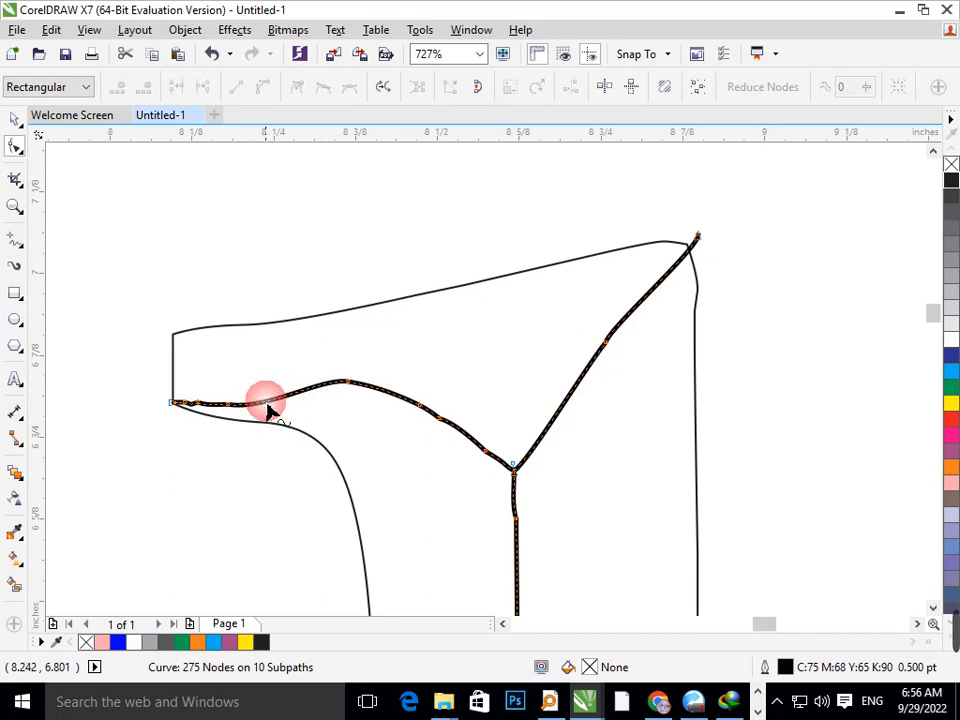
left_click(347, 92)
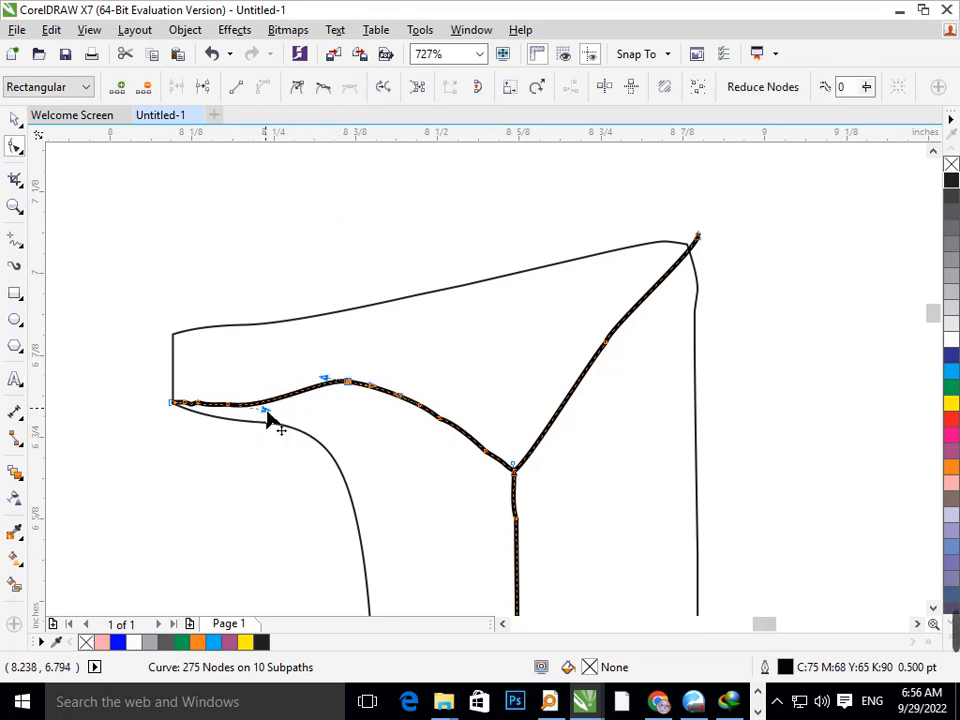
mouse_move(266, 410)
left_mouse_down()
mouse_move(265, 375)
mouse_move(258, 390)
left_mouse_up()
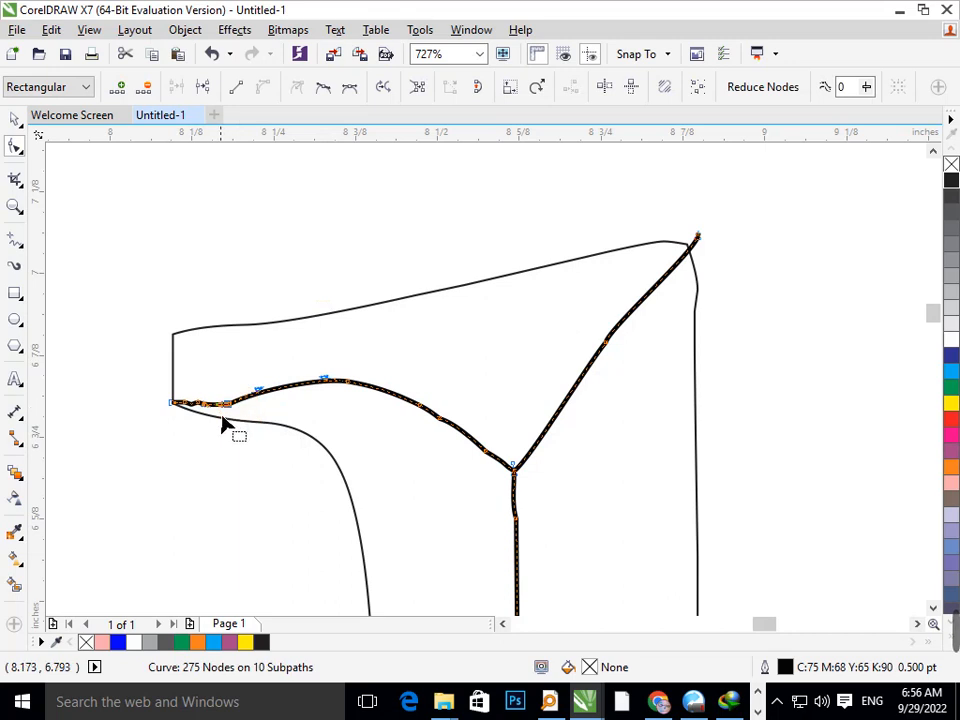
- Try deleting the four leftmost centerline nodes in the "d" serif, and undo the deletion
left_click_drag(195, 443, 223, 413)
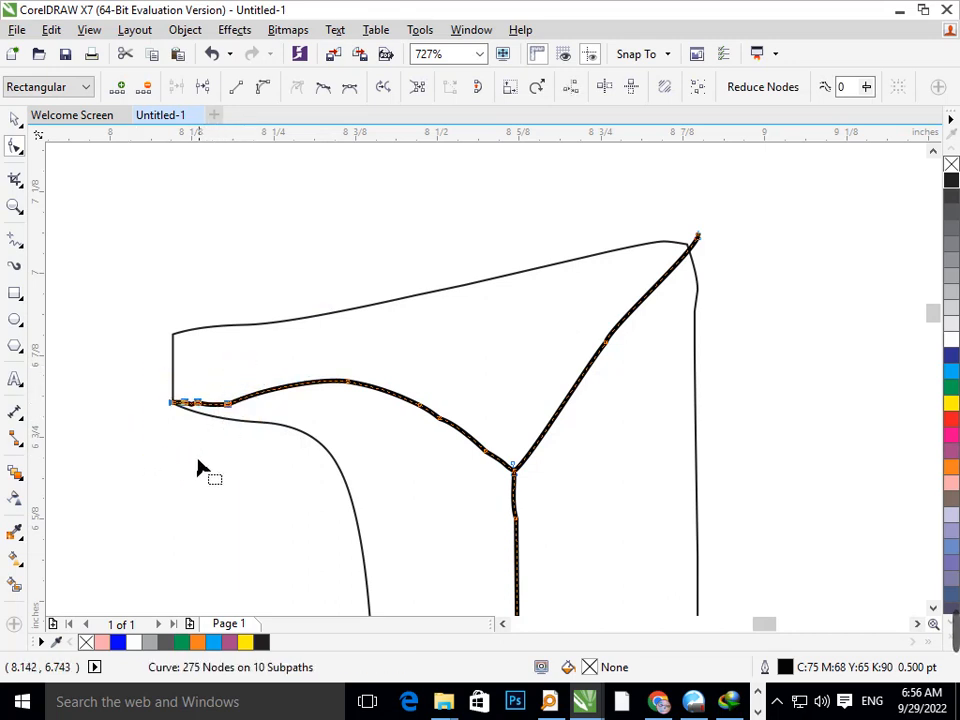
left_click_drag(148, 390, 262, 440)
left_click(148, 88)
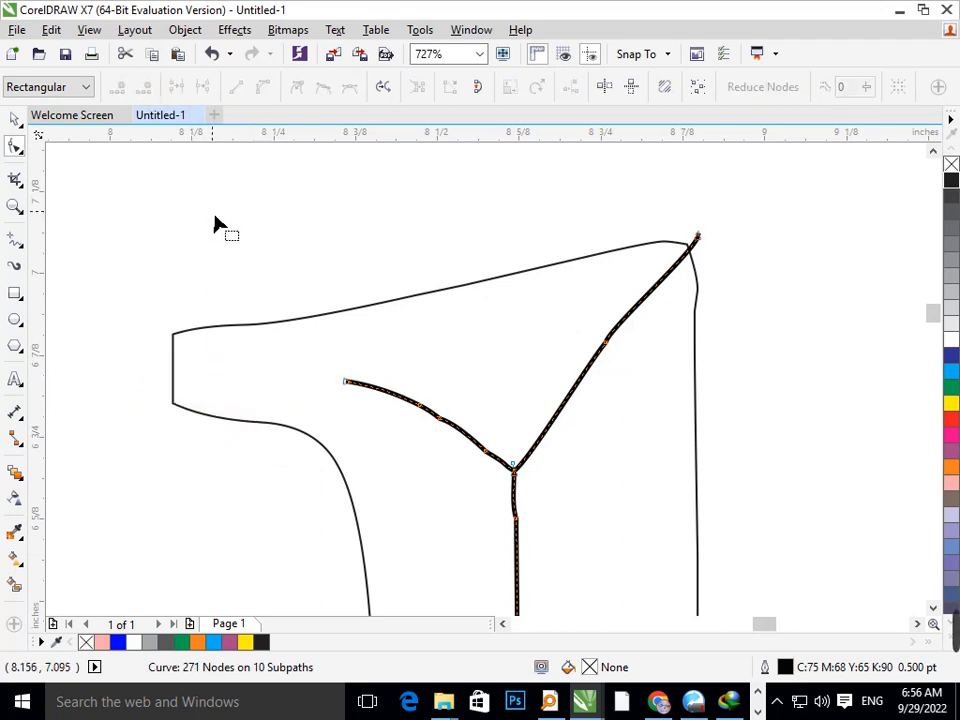
key("ctrl+z")
left_click(296, 275)
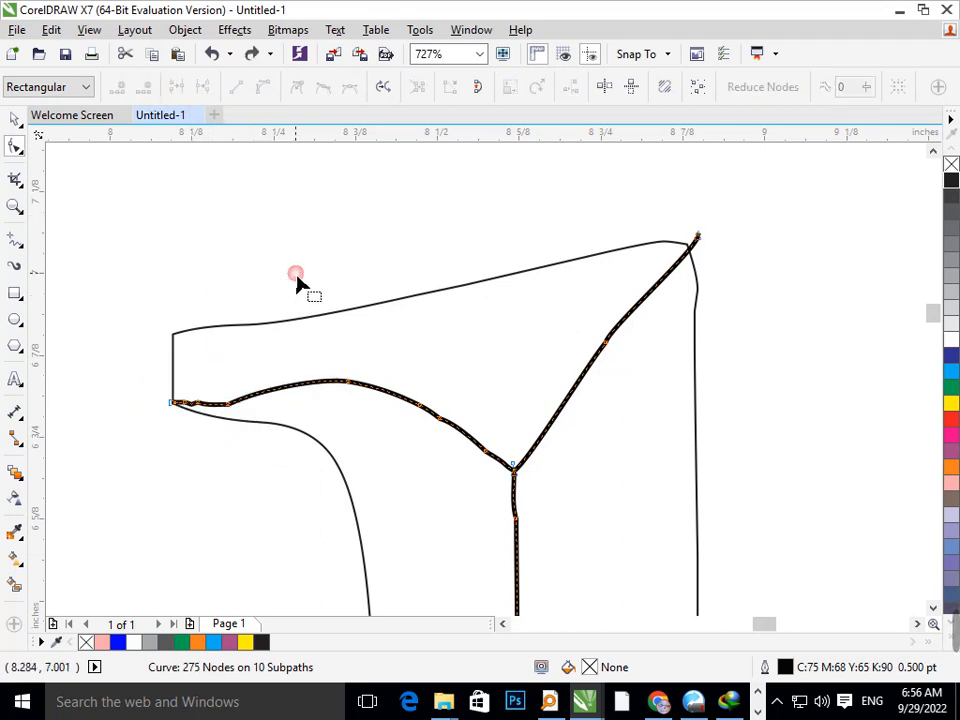
- Try bending the short centerline segment left of the bend in the "d" serif upward, and undo the change
left_click(231, 404)
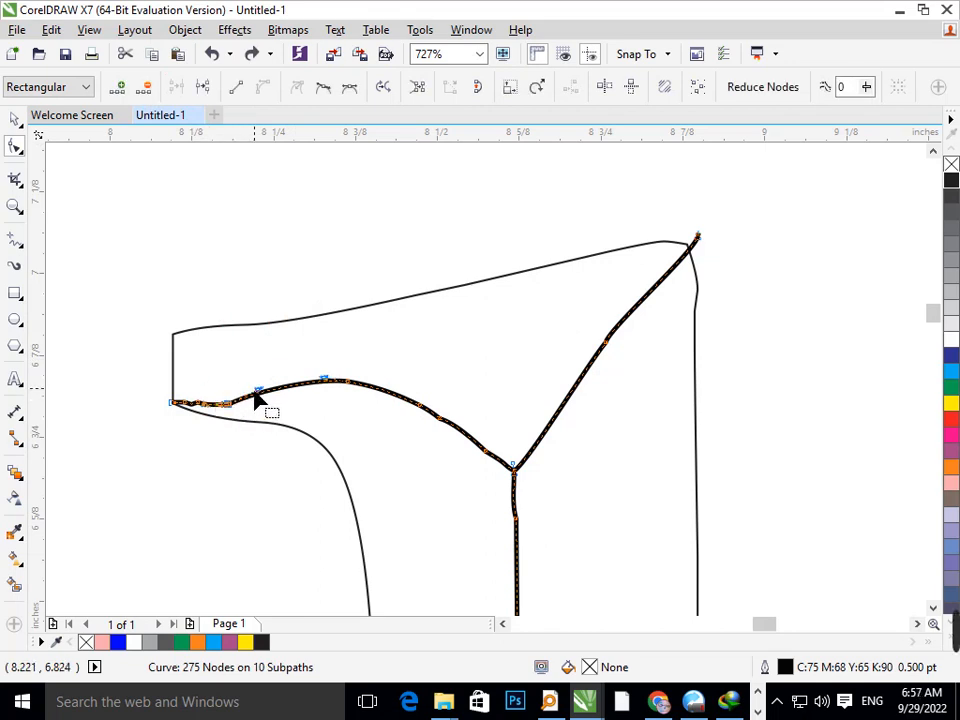
mouse_move(204, 403)
left_mouse_down()
mouse_move(206, 380)
mouse_move(208, 392)
left_mouse_up()
key("ctrl+z")
- Make the bend node joining the short end segment to the arched centerline in the "d" serif symmetrical
left_click(212, 410)
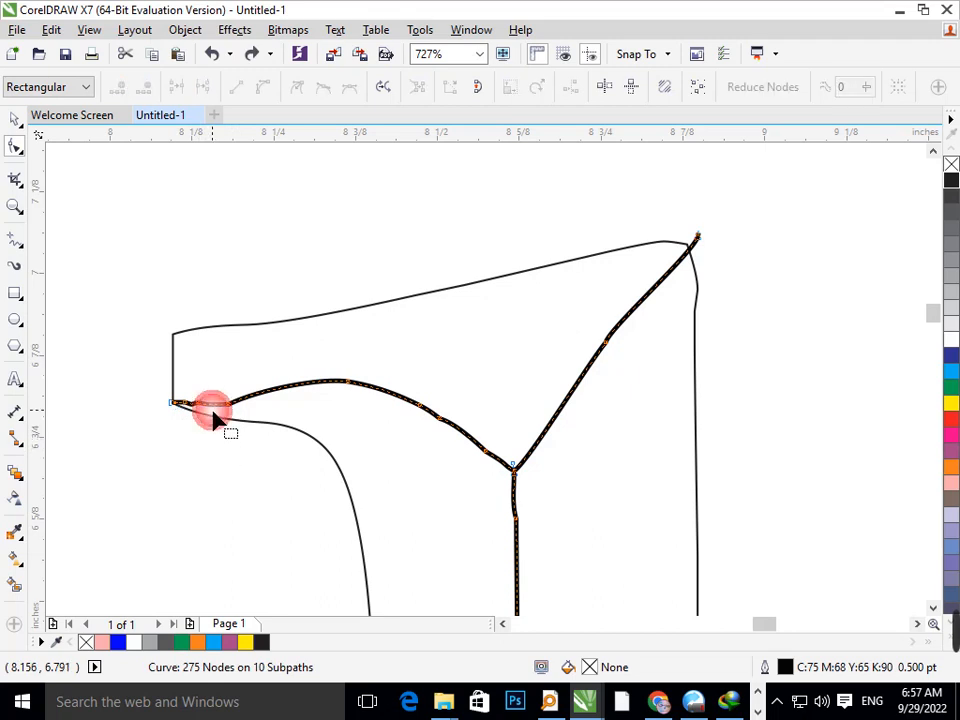
left_click(216, 411)
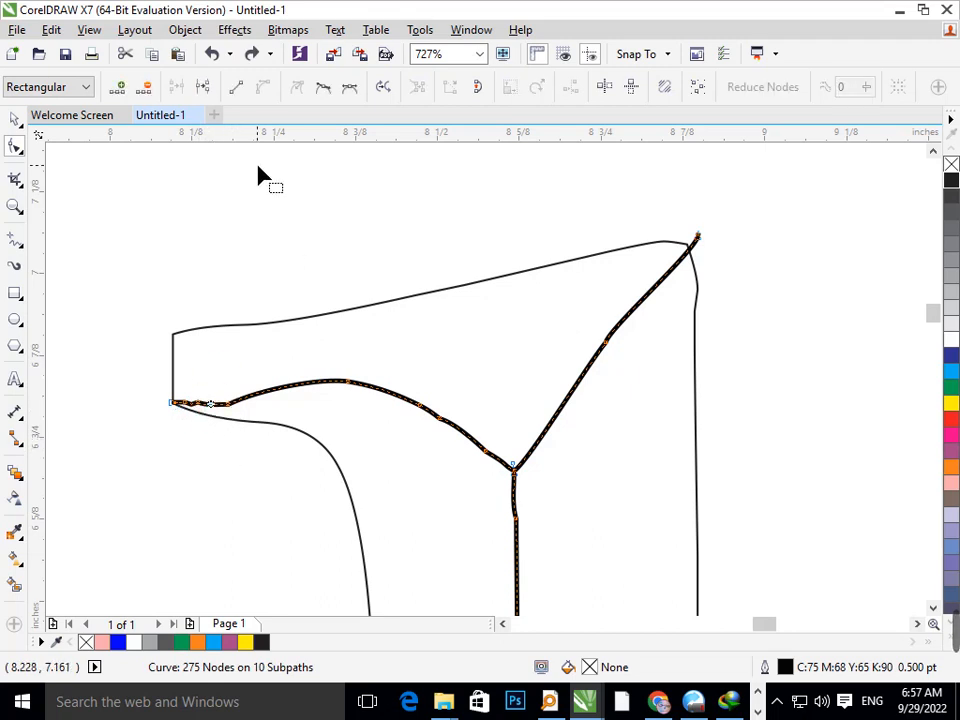
left_click(349, 90)
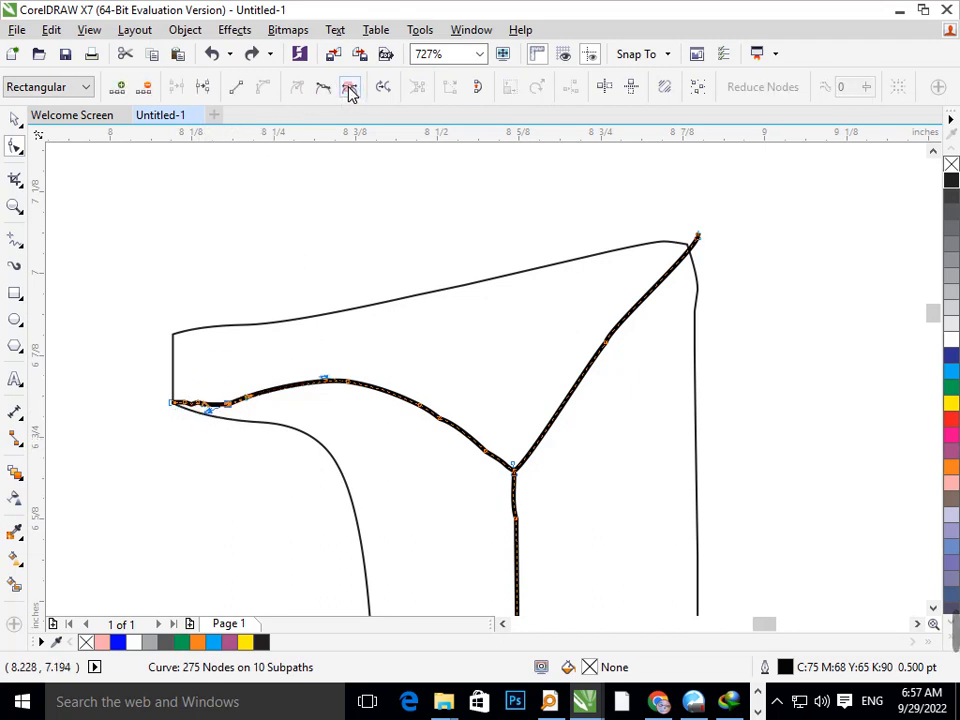
- Smooth the bend node near the left end of the "d" serif centerline and adjust its handles for a softer transition
left_click(329, 190)
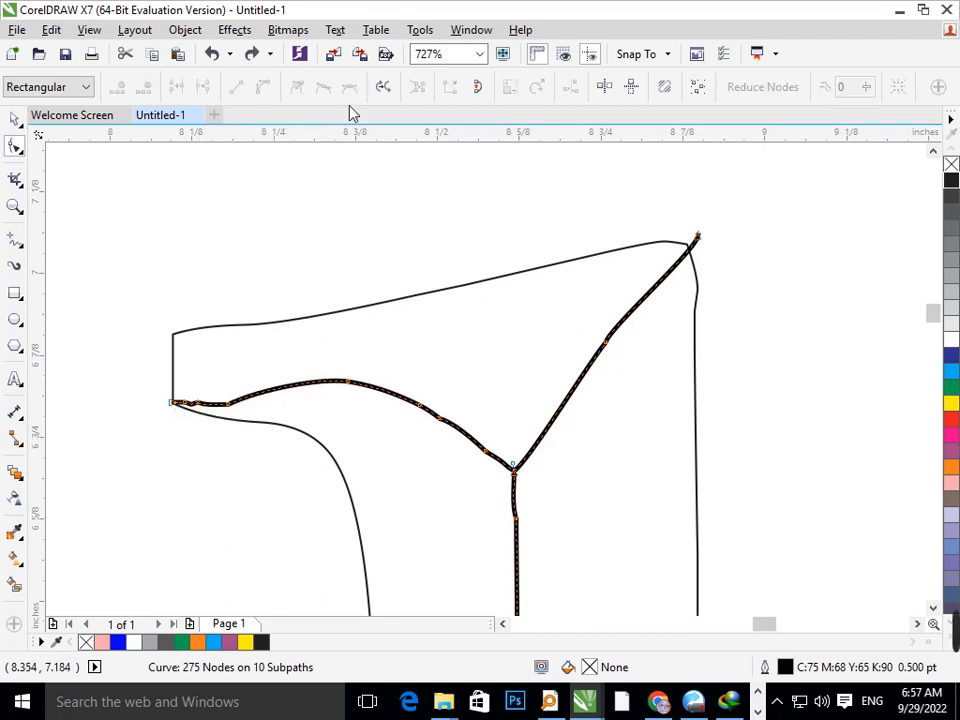
left_click(212, 414)
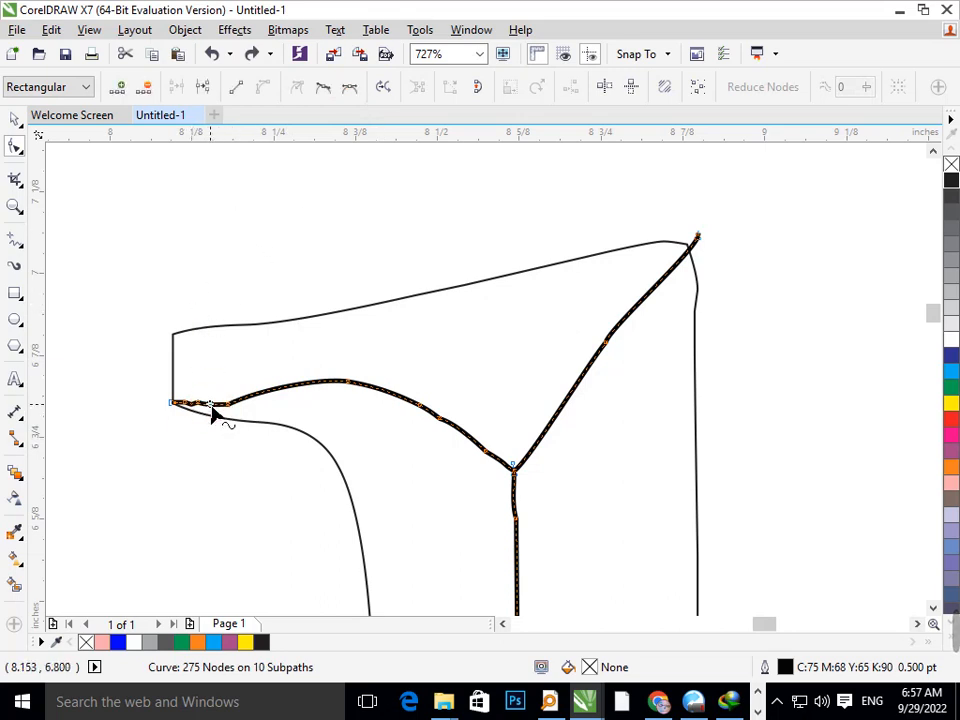
left_click(323, 89)
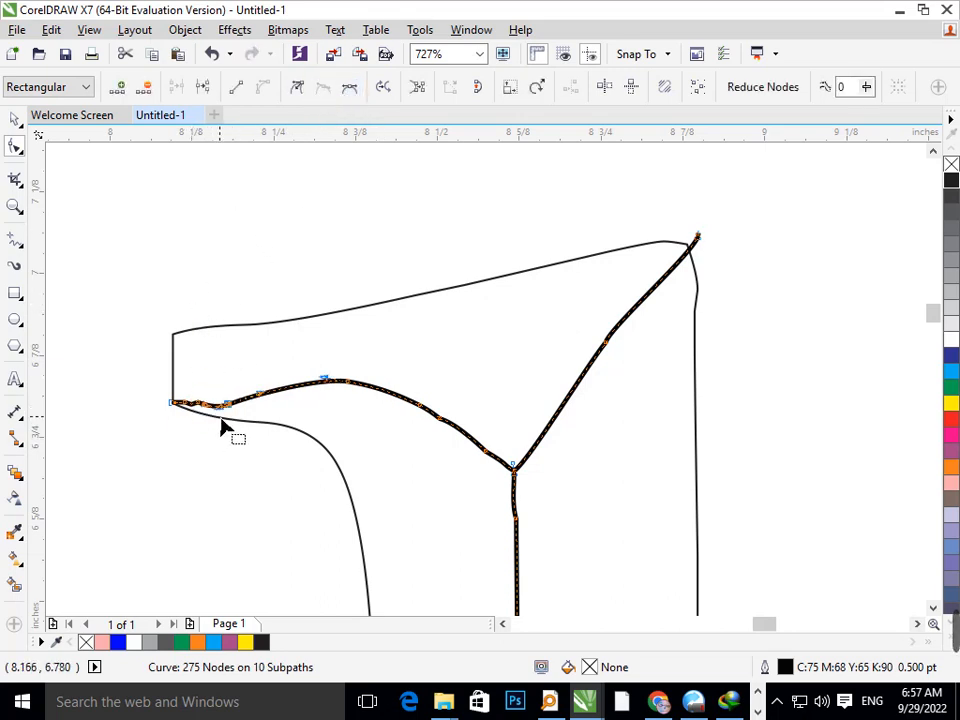
left_click_drag(221, 409, 260, 396)
left_click(220, 407)
left_click_drag(143, 393, 163, 410)
left_click(284, 438)
- Move the end nodes of the centerline in the "d" foot together so that the tip sits on the foot's upper right corner
scroll(557, 489, "down", 5)
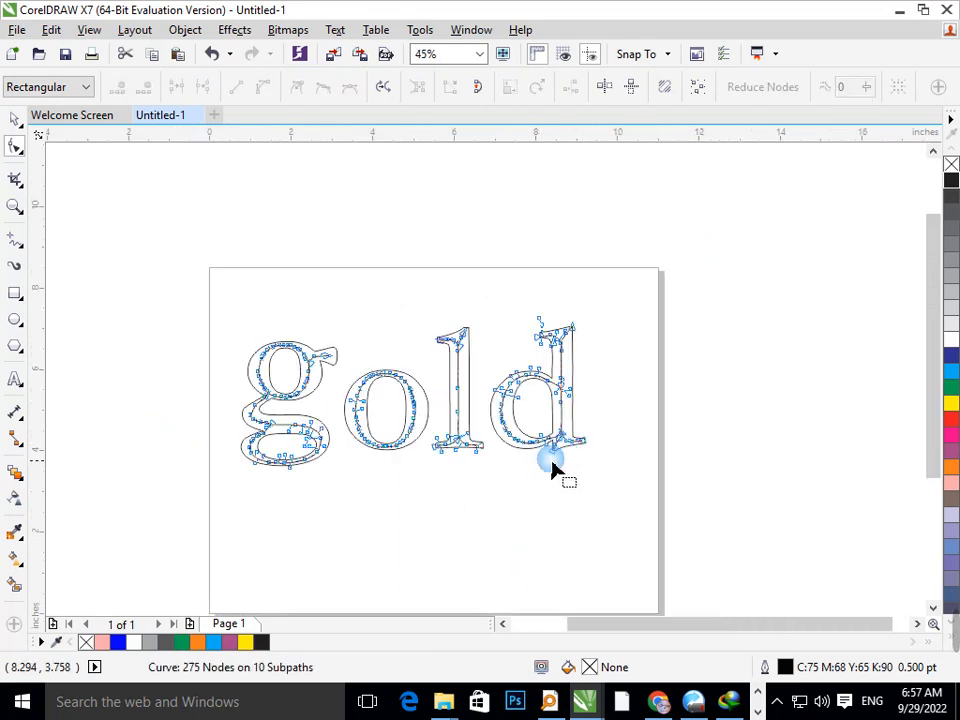
key("F2")
left_click_drag(506, 395, 622, 461)
key("F2")
left_click_drag(521, 424, 639, 479)
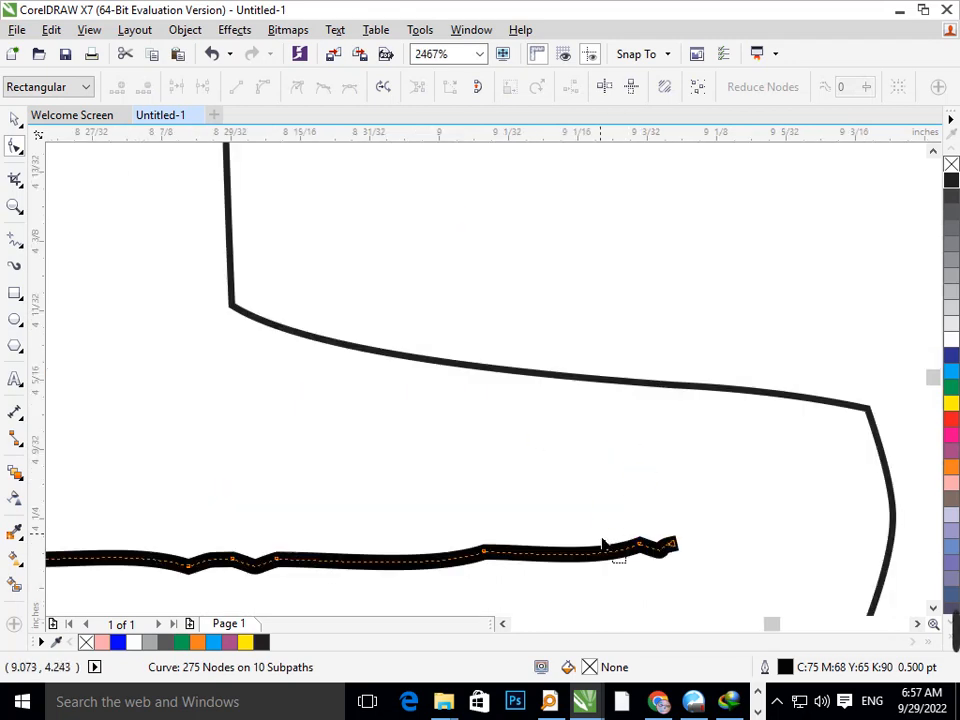
key("F2")
right_click(649, 504)
key("F2")
left_click_drag(529, 414, 692, 566)
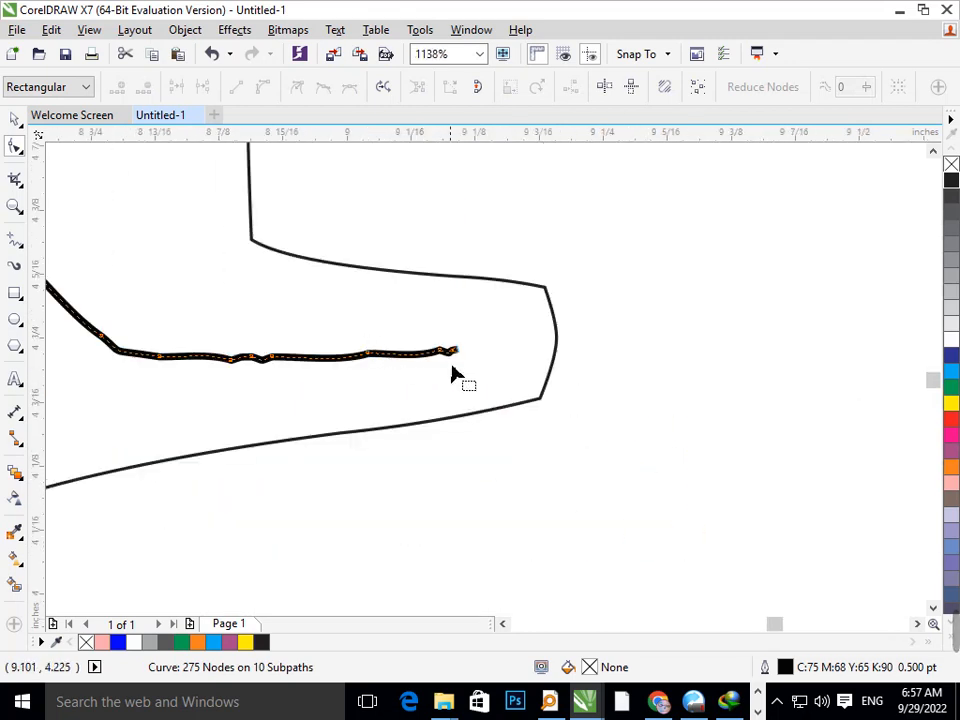
left_click_drag(456, 355, 481, 357)
key("ctrl+z")
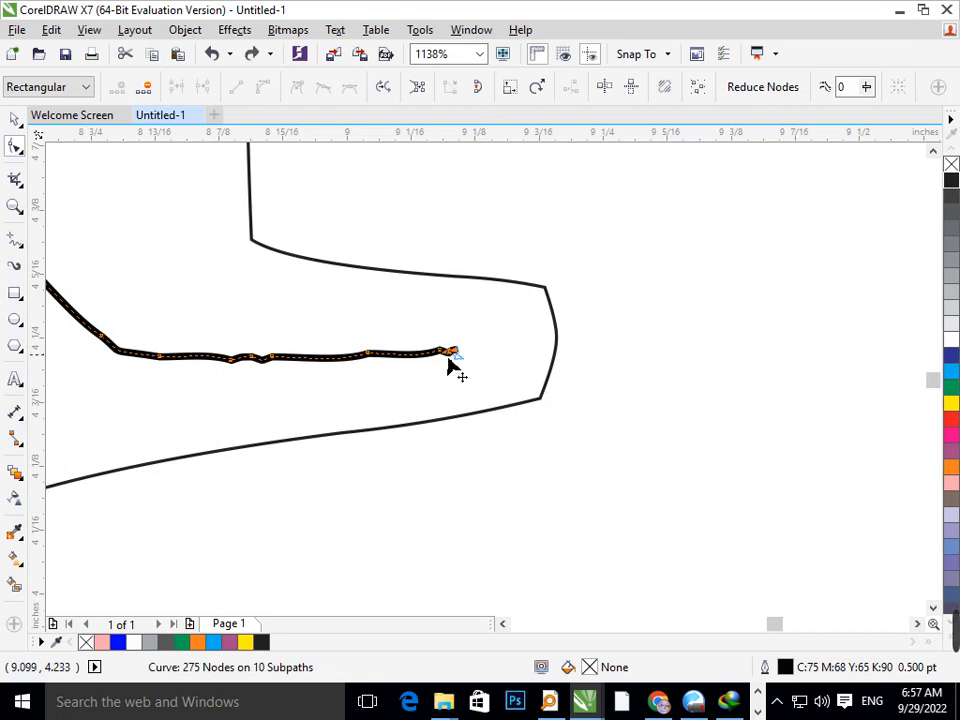
left_click(368, 354)
left_click_drag(324, 321, 535, 302)
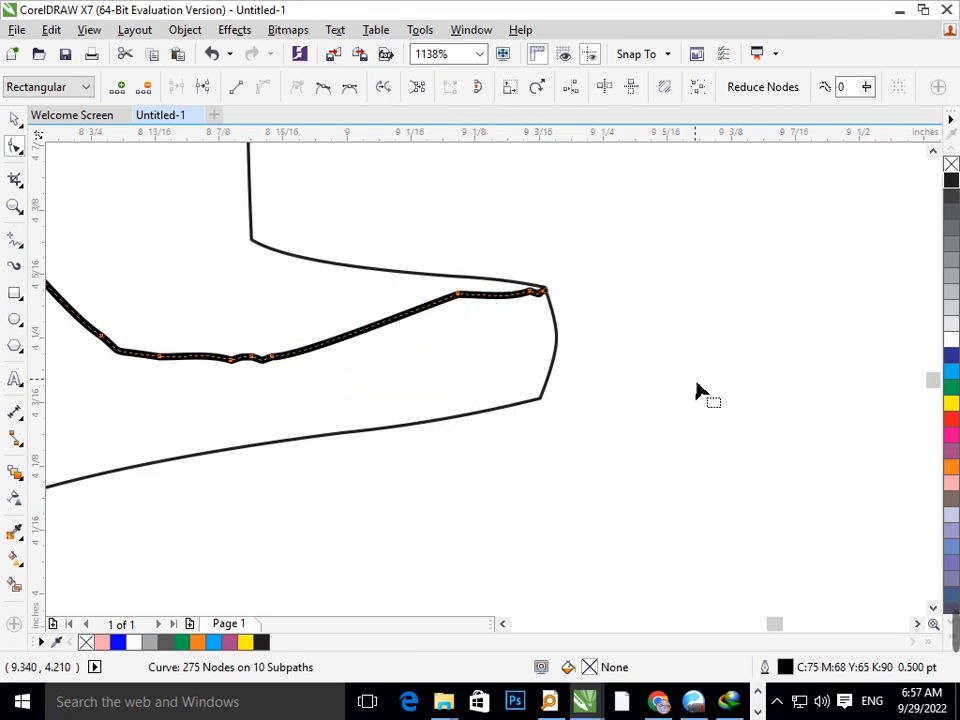
- Smooth the innermost moved node of the "d" foot centerline and lower it slightly to even out the run to the corner
left_click(471, 297)
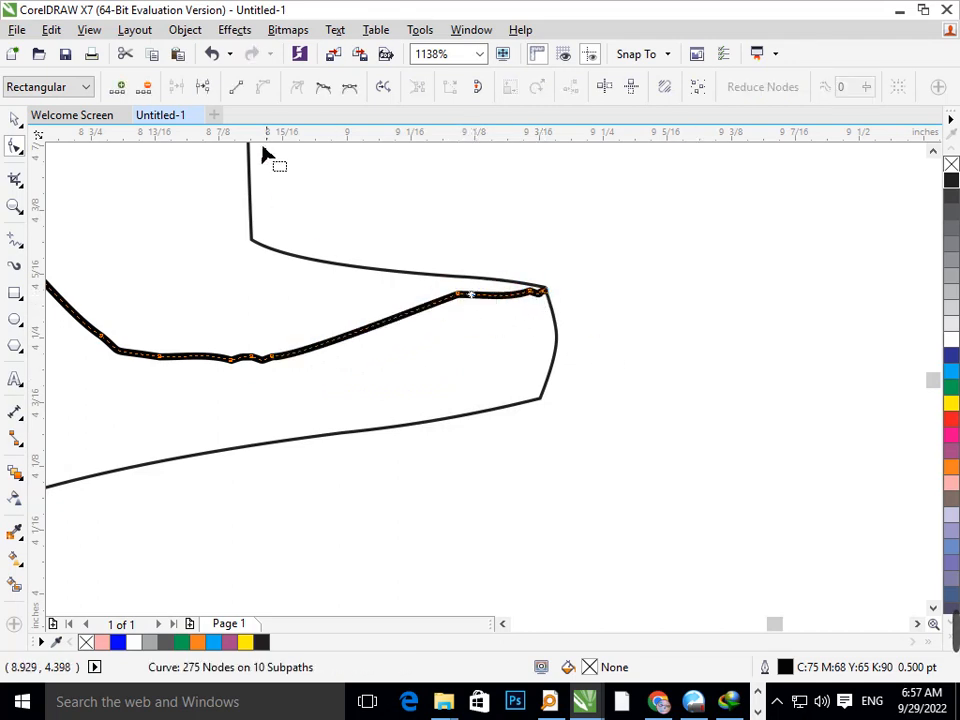
left_click(323, 87)
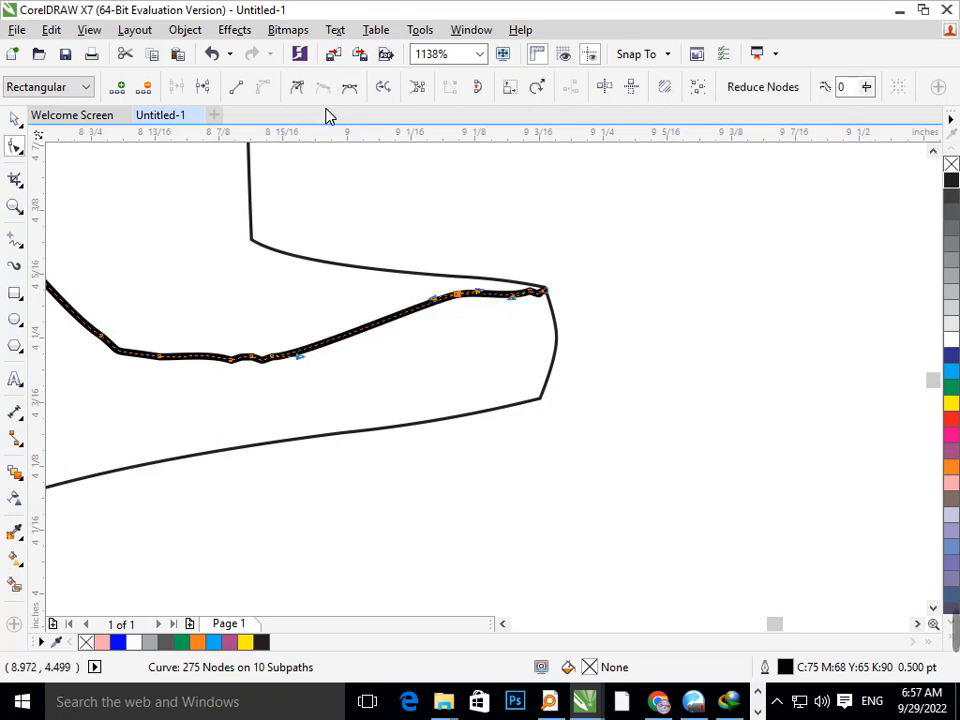
left_click_drag(461, 315, 466, 320)
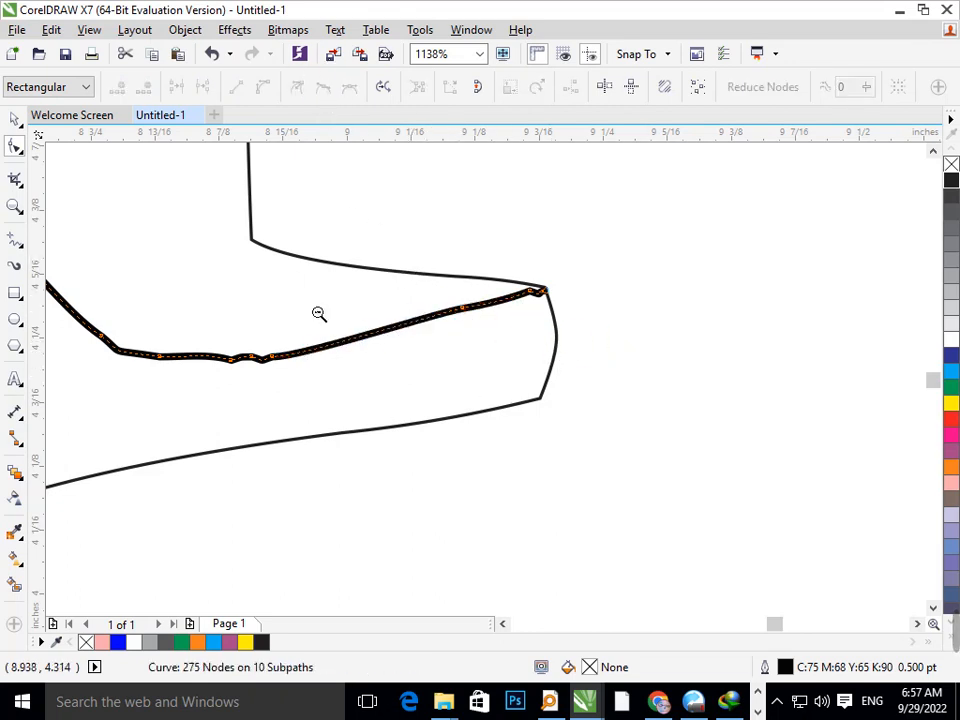
- Extend the lower-left centerline branch of the "d" foot to the letter's bottom-left corner
scroll(317, 313, "down", 3)
key("F2")
left_click_drag(381, 499, 460, 569)
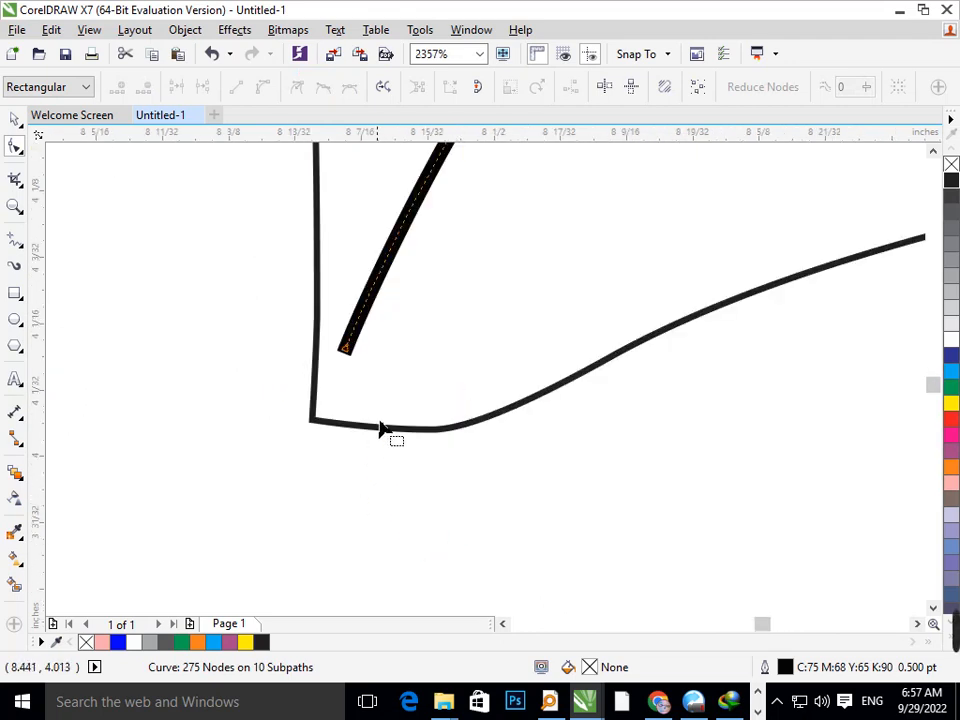
left_click_drag(345, 358, 315, 420)
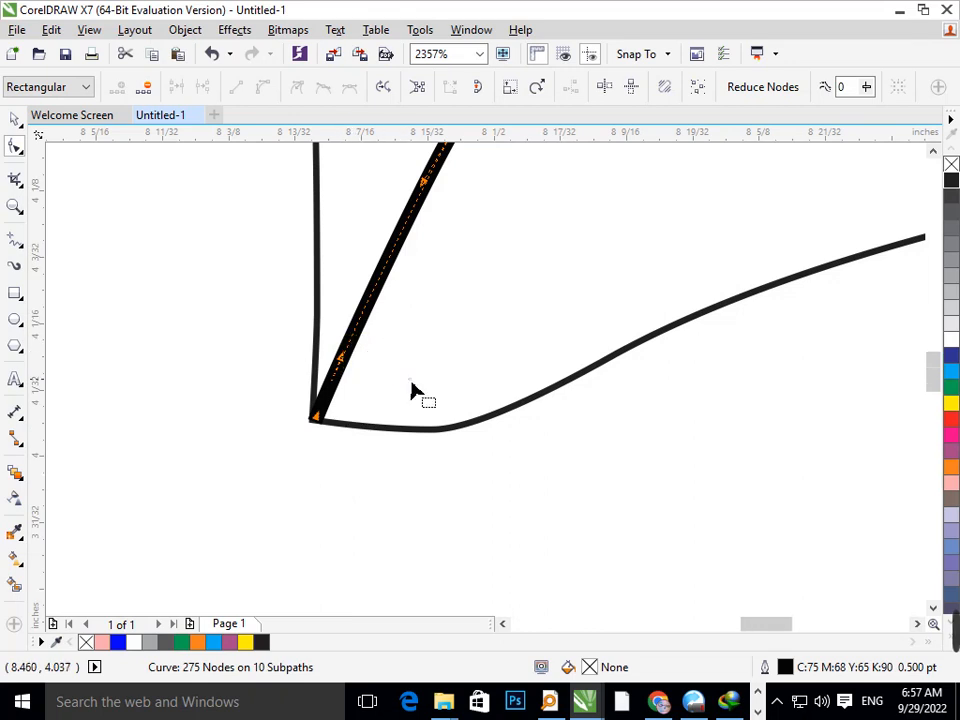
- Try bending the lower-left centerline branch of the "d" foot by moving its middle nodes, and undo the changes
key("F3")
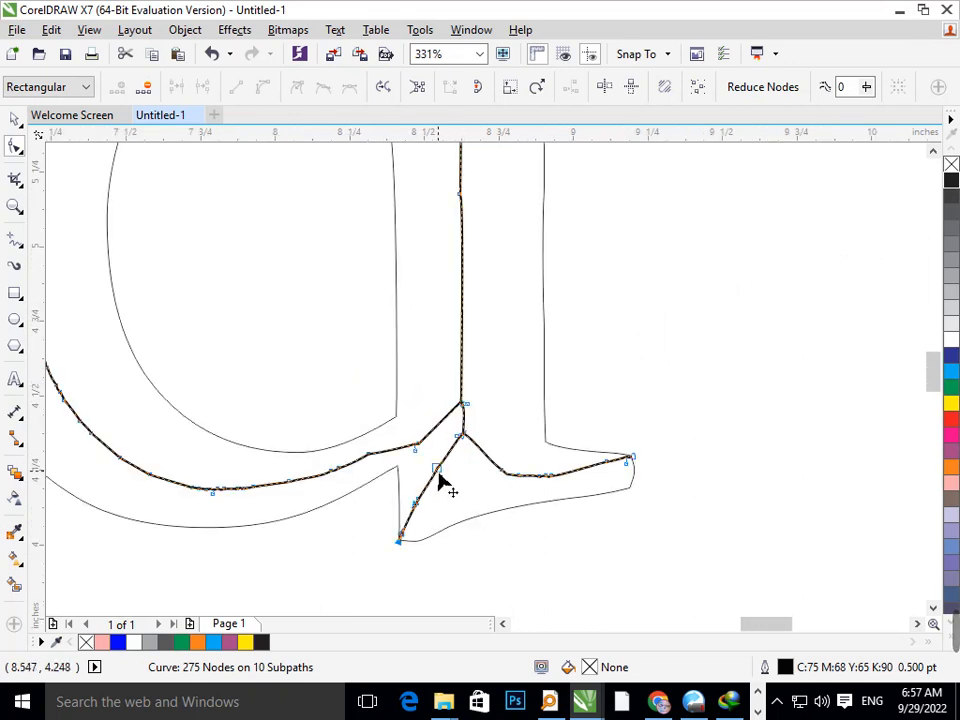
left_click(437, 472)
left_click_drag(436, 473, 422, 515)
left_click_drag(415, 486, 430, 507)
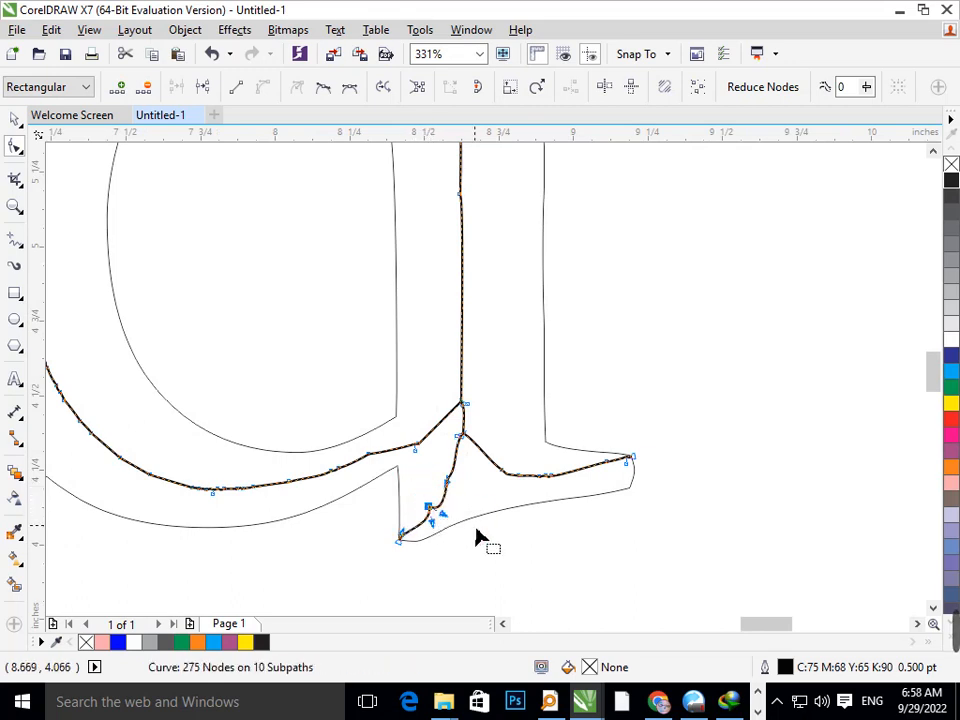
key("ctrl+z")
key("ctrl+z")
key("ctrl+z")
key("ctrl+z")
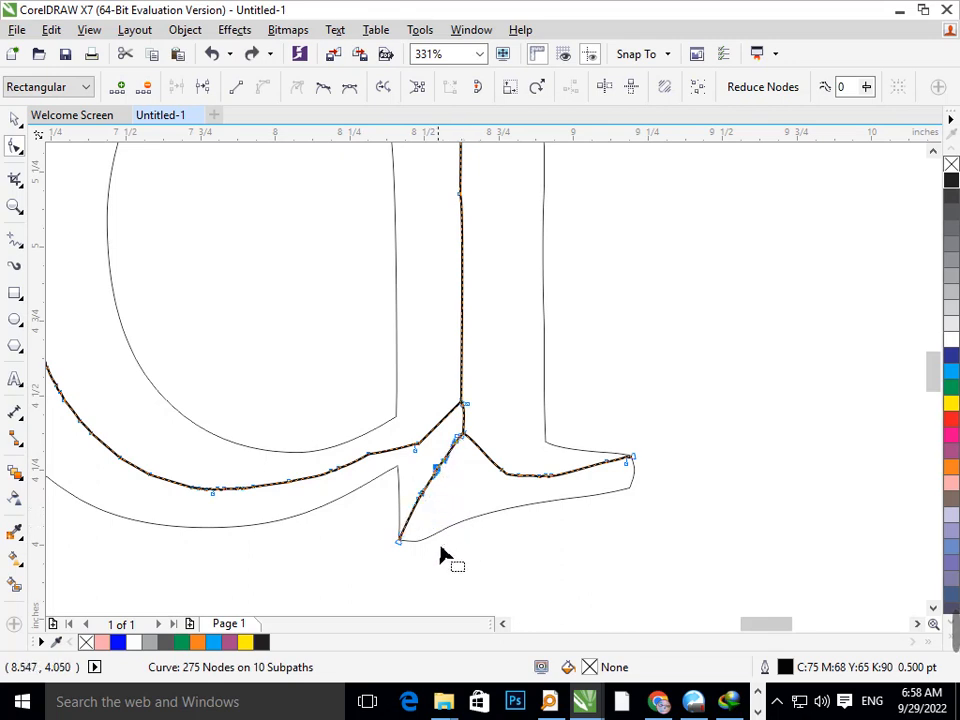
- Nudge the lower-left branch nodes of the "d" foot together to the right, and return the end node to the bottom-left corner
left_click_drag(360, 569, 456, 566)
left_click_drag(446, 450, 389, 572)
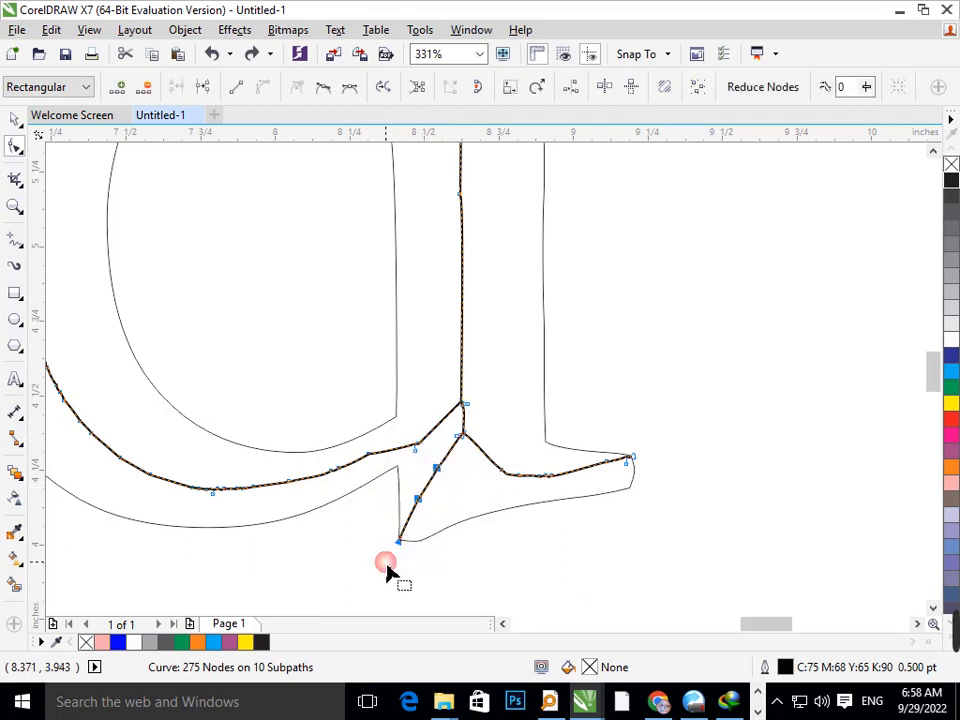
key("Right")
key("Right")
key("Right")
key("Right")
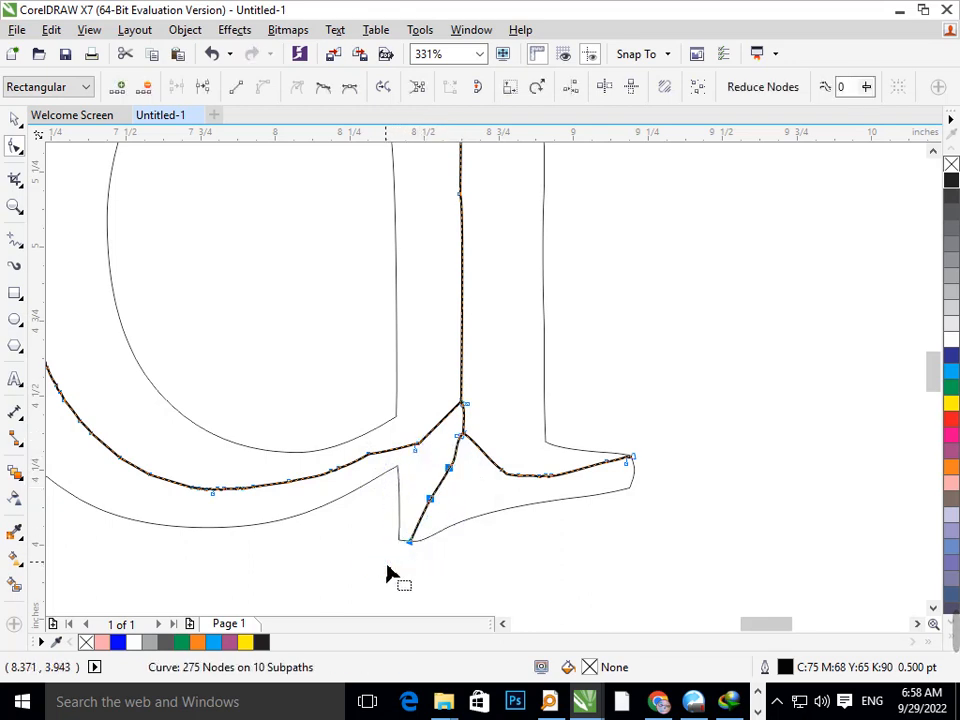
left_click_drag(409, 542, 400, 546)
left_click(471, 568)
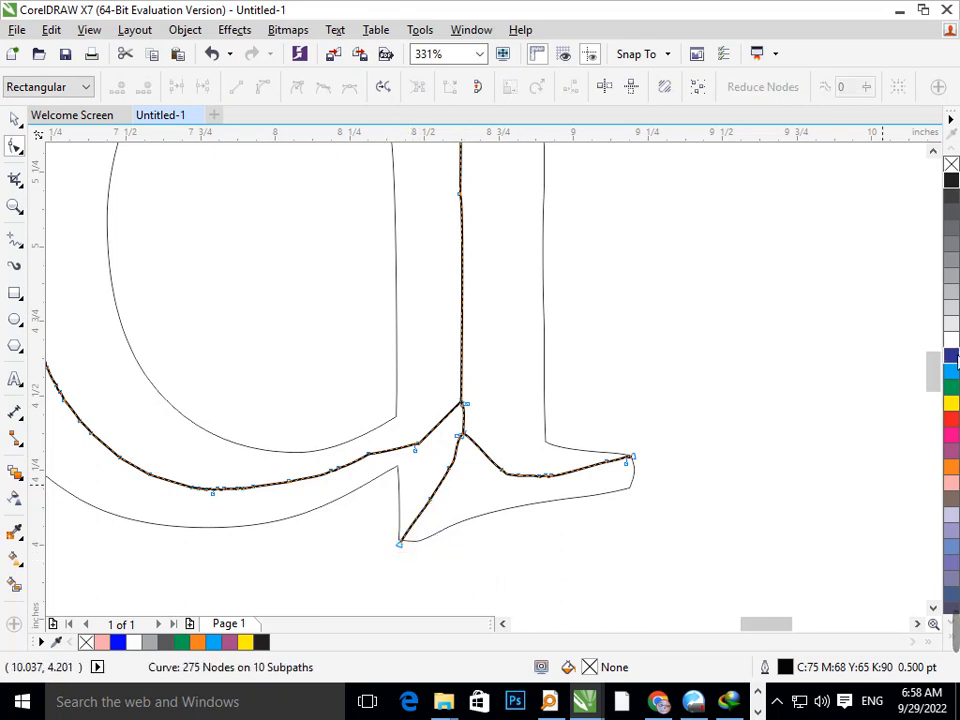
- Extend the upper right centerline branch of the "l" to the letter's top-right corner
scroll(596, 449, "down", 5)
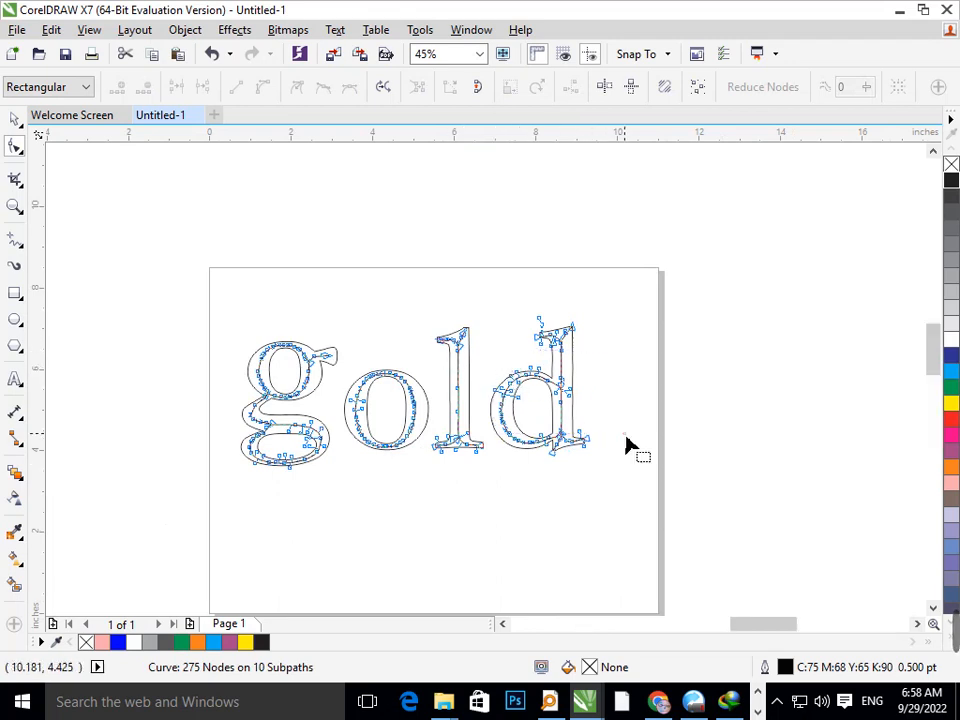
scroll(557, 441, "up", 5)
key("F3")
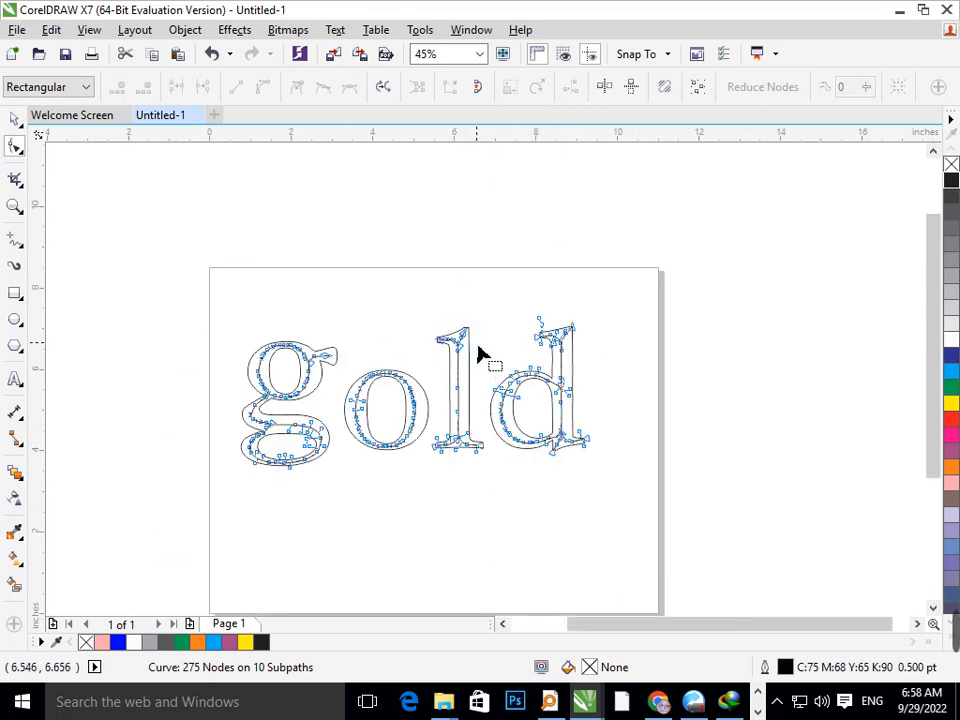
key("F2")
mouse_move(416, 311)
left_mouse_down()
mouse_move(517, 371)
mouse_move(538, 308)
mouse_move(536, 318)
mouse_move(527, 312)
mouse_move(540, 307)
mouse_move(534, 297)
left_mouse_up()
key("ctrl+z")
- Move the left end nodes of the "l" serif centerline together down to the serif's lower left corner
left_click(315, 373)
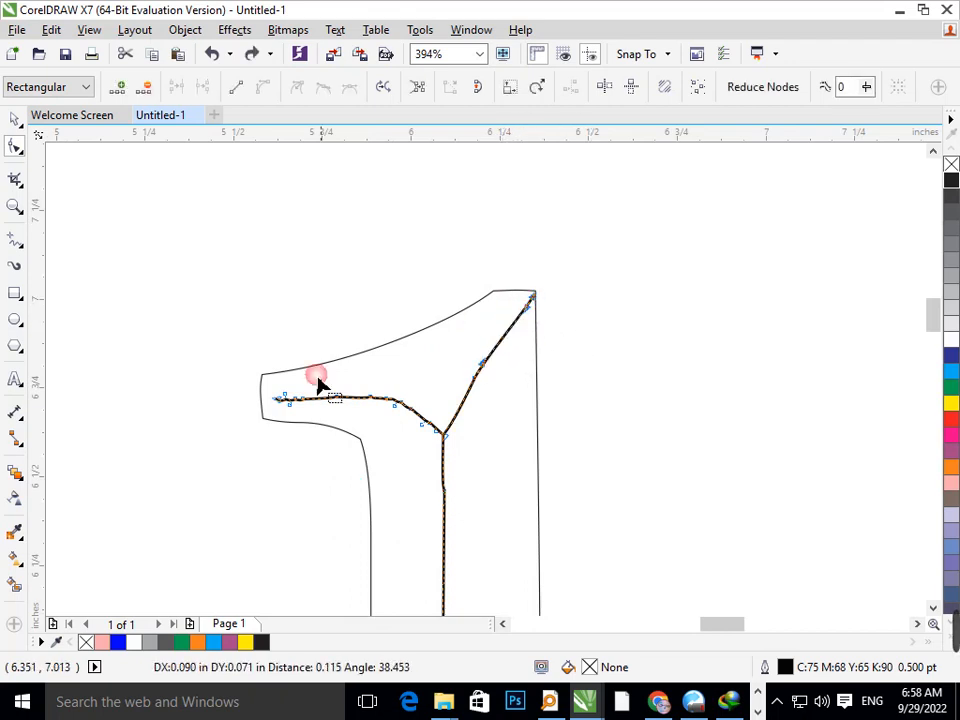
mouse_move(234, 377)
left_mouse_down()
mouse_move(321, 429)
mouse_move(270, 399)
mouse_move(266, 416)
mouse_move(311, 420)
mouse_move(266, 421)
left_mouse_up()
left_click(295, 405)
left_click(281, 476)
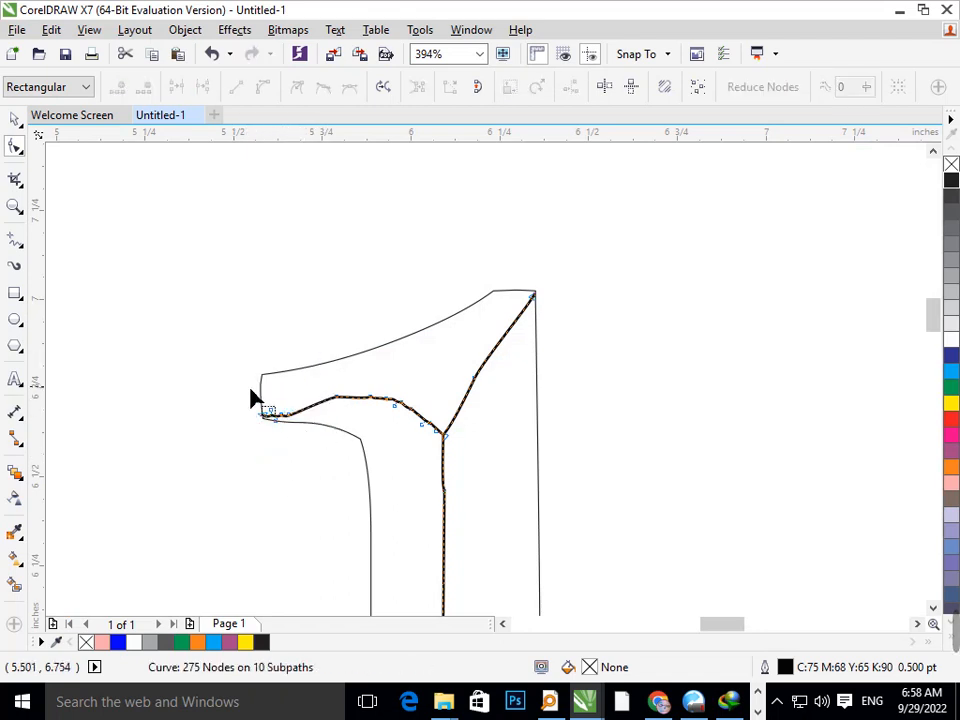
- Try smoothing and adjusting the bend beside the moved end nodes in the "l" serif, and undo the change
left_click(305, 425)
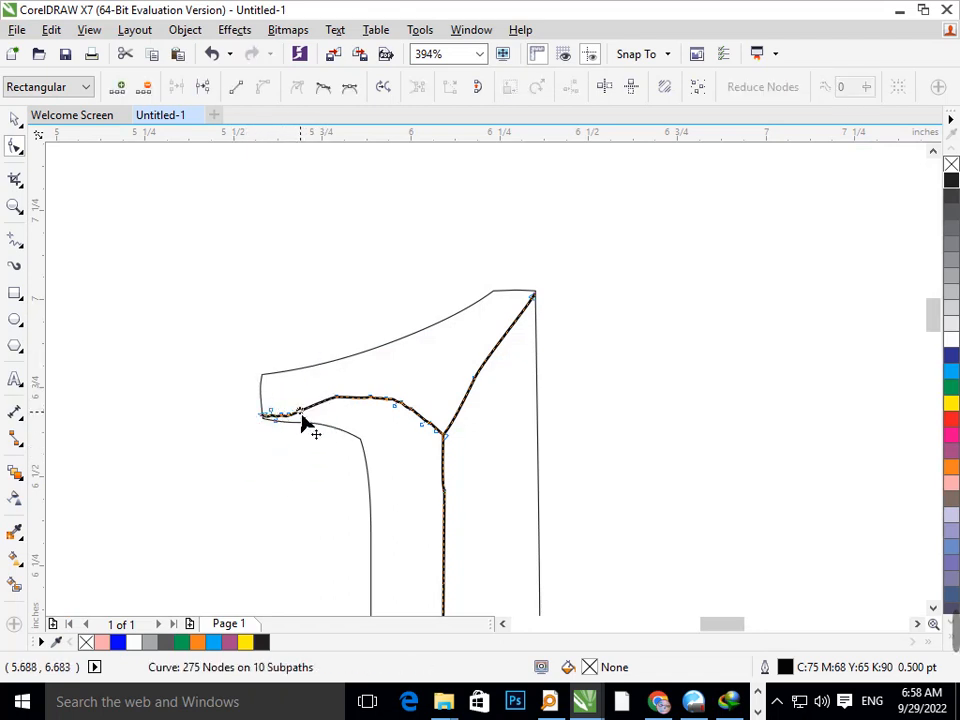
left_click(322, 90)
left_click_drag(288, 414, 289, 410)
key("ctrl+z")
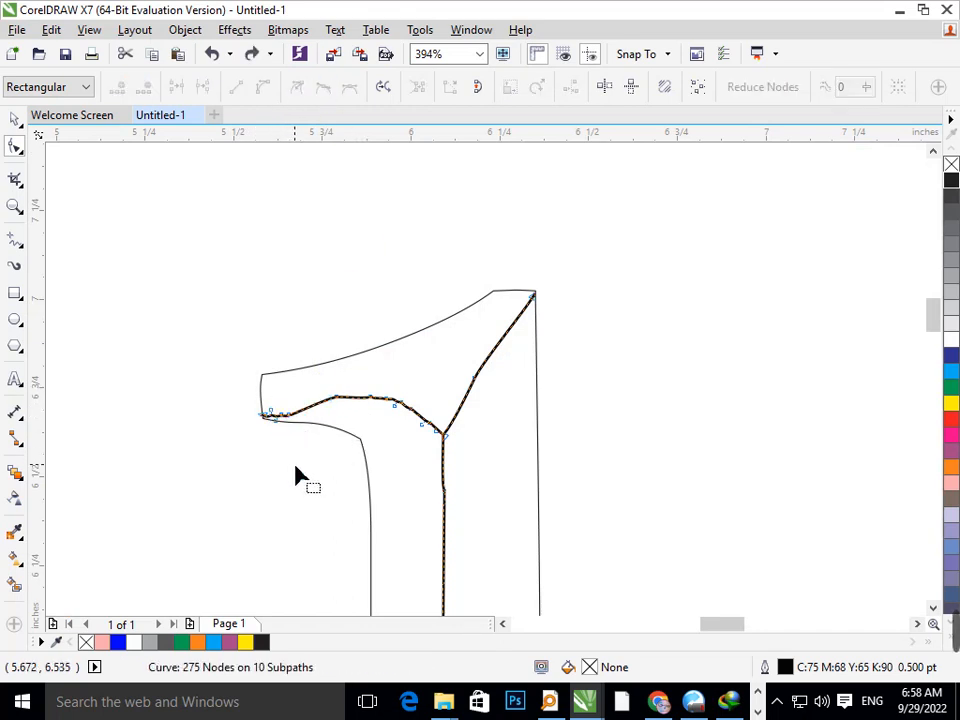
left_click(349, 447)
- Extend the right end of the centerline in the "l" foot to the foot's right edge
key("F2")
left_click_drag(274, 330, 501, 452)
key("F3")
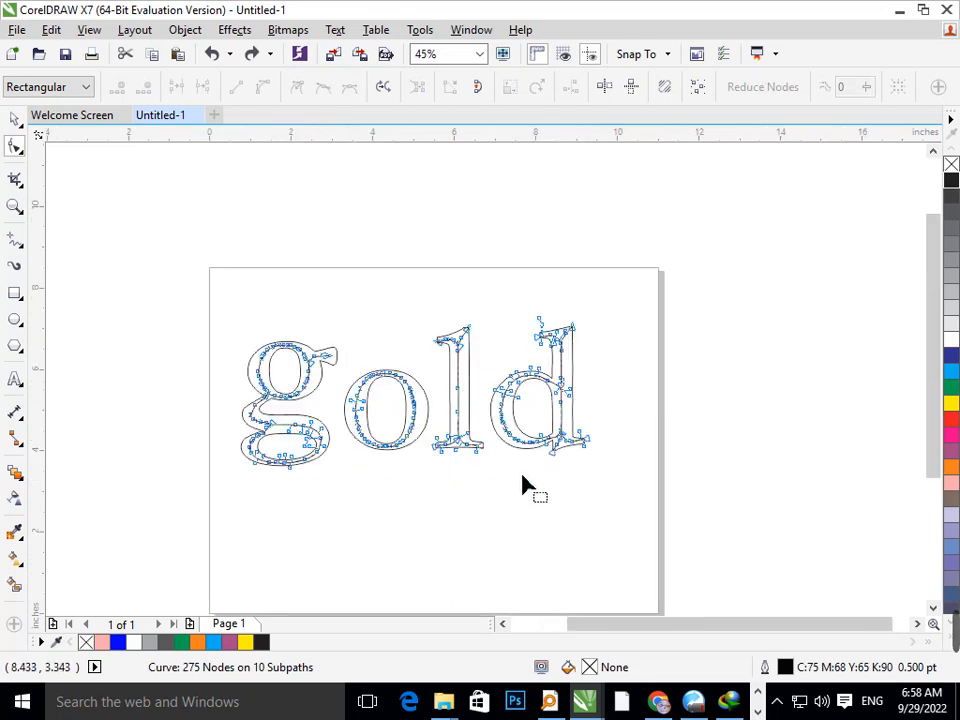
key("F2")
left_click_drag(414, 386, 512, 466)
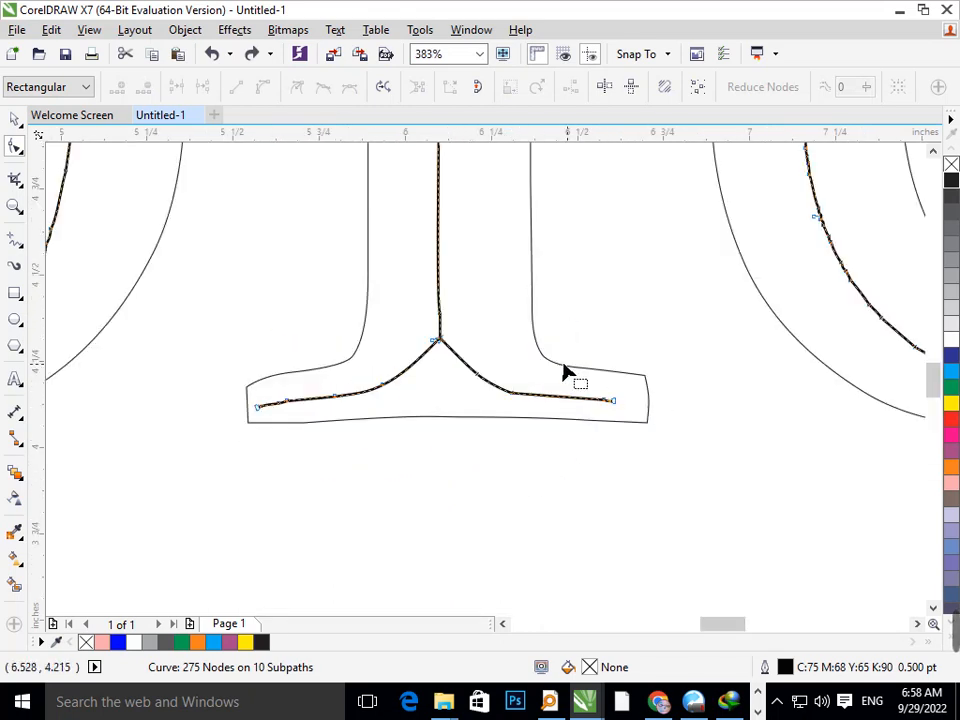
scroll(606, 443, "up", 4)
left_click(390, 360)
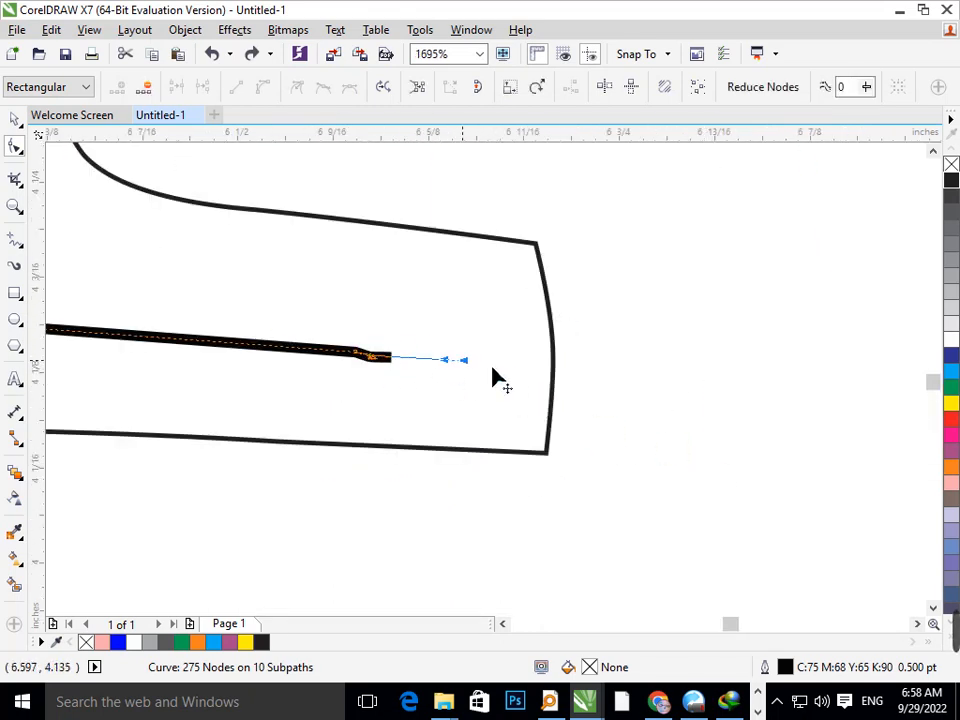
left_click_drag(492, 367, 570, 366)
left_click(671, 452)
- Extend the left end of the centerline in the "l" foot to the foot's left edge
key("F2")
left_click_drag(360, 343, 573, 436)
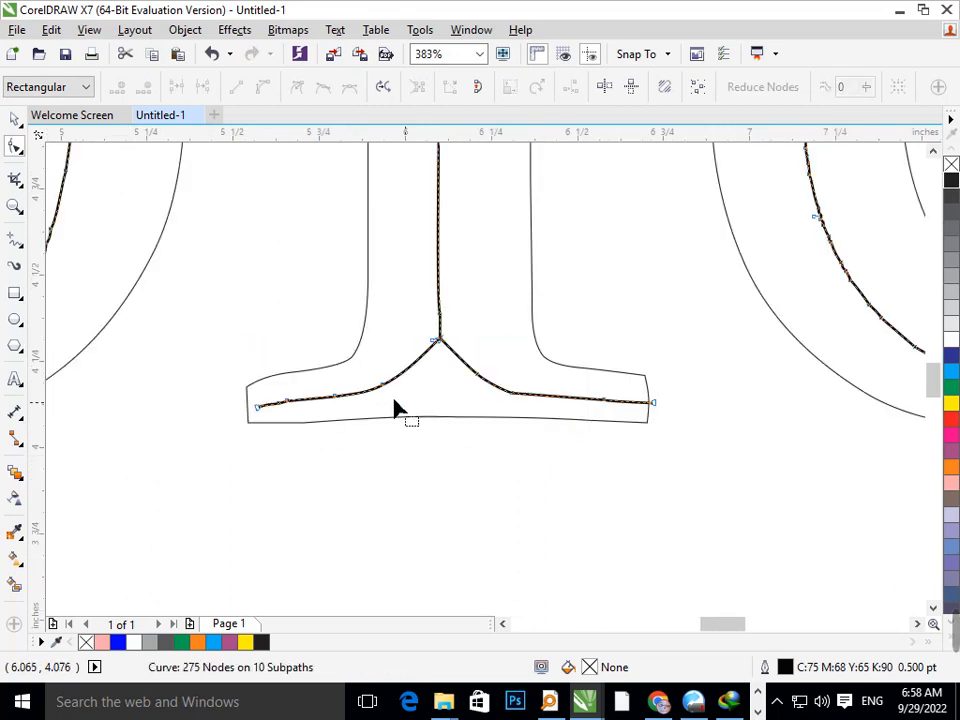
left_click_drag(257, 408, 245, 410)
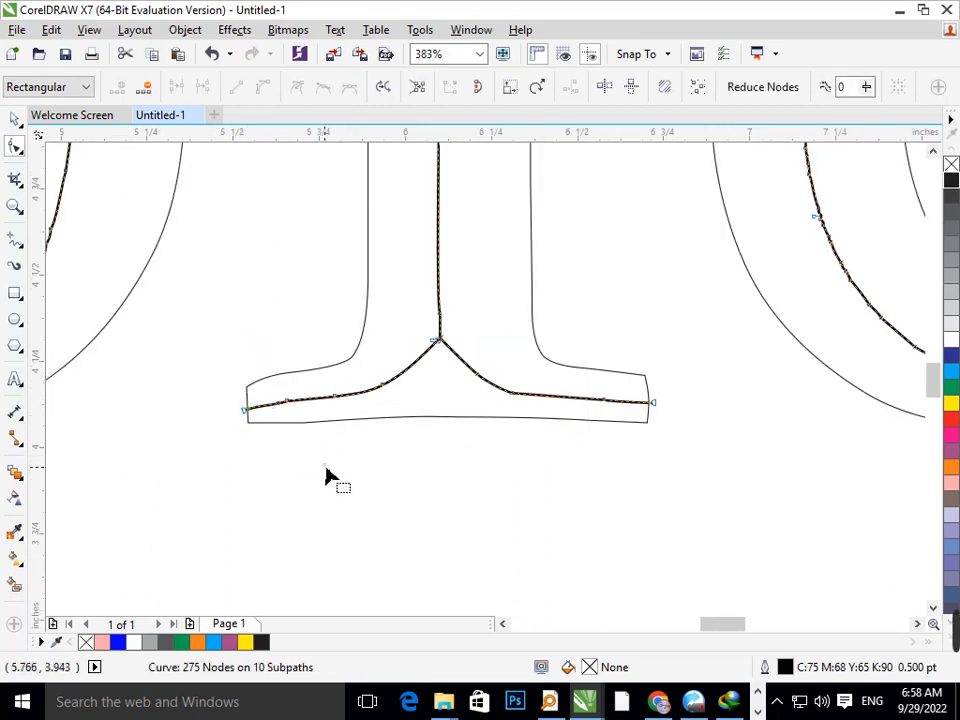
left_click(325, 467)
- Examine the centerlines of the "o" and the upper part of the "g" for ends that miss the outline
key("F3")
key("F2")
left_click_drag(311, 337, 434, 484)
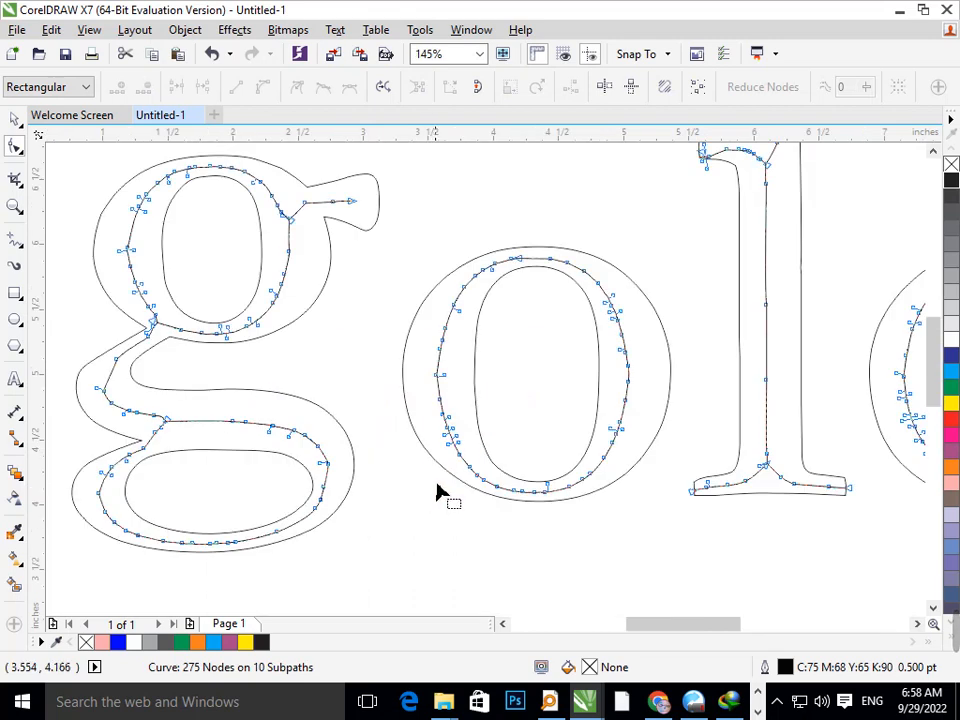
key("F3")
key("F2")
left_click_drag(253, 336, 392, 475)
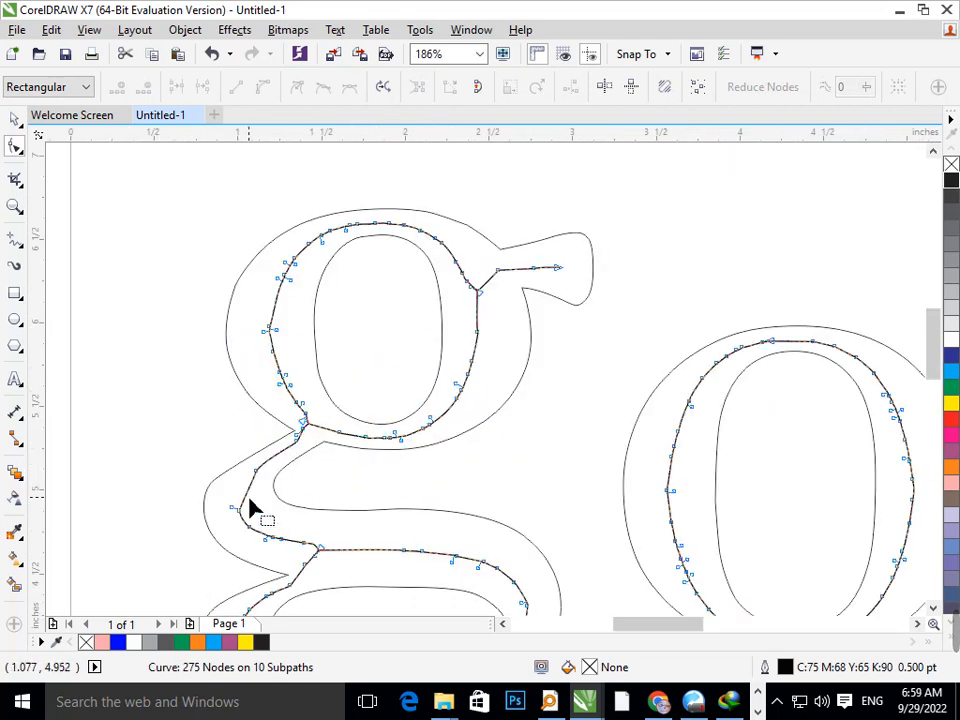
- Smooth the sharp bend in the "g" centerline beside the notch above the lower bowl, adjust its curvature, and deselect the curve
key("F3")
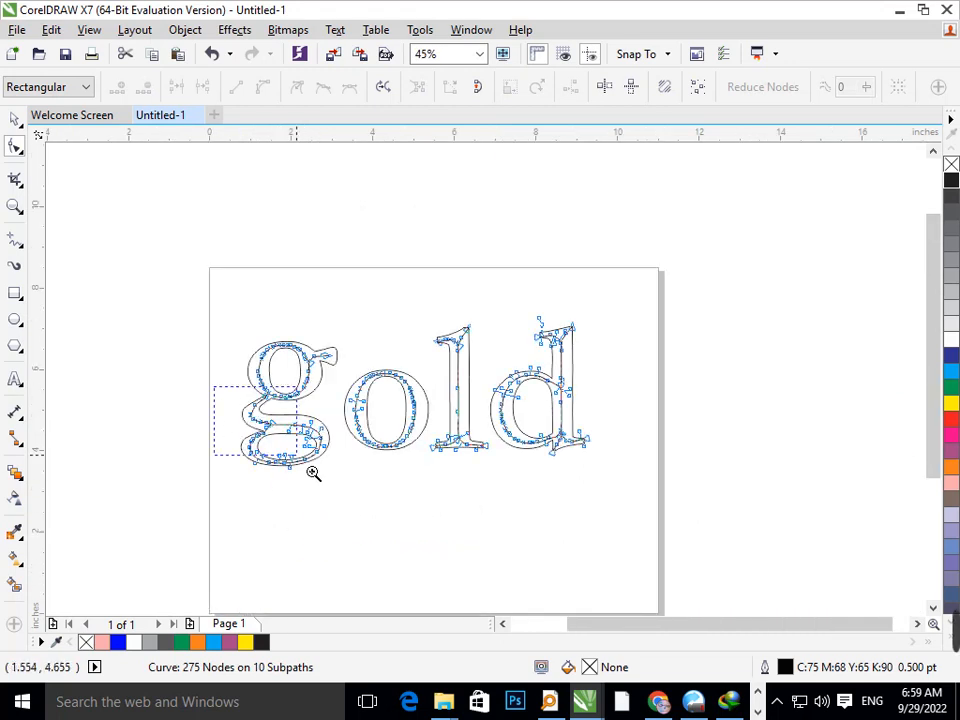
left_click_drag(313, 473, 314, 474)
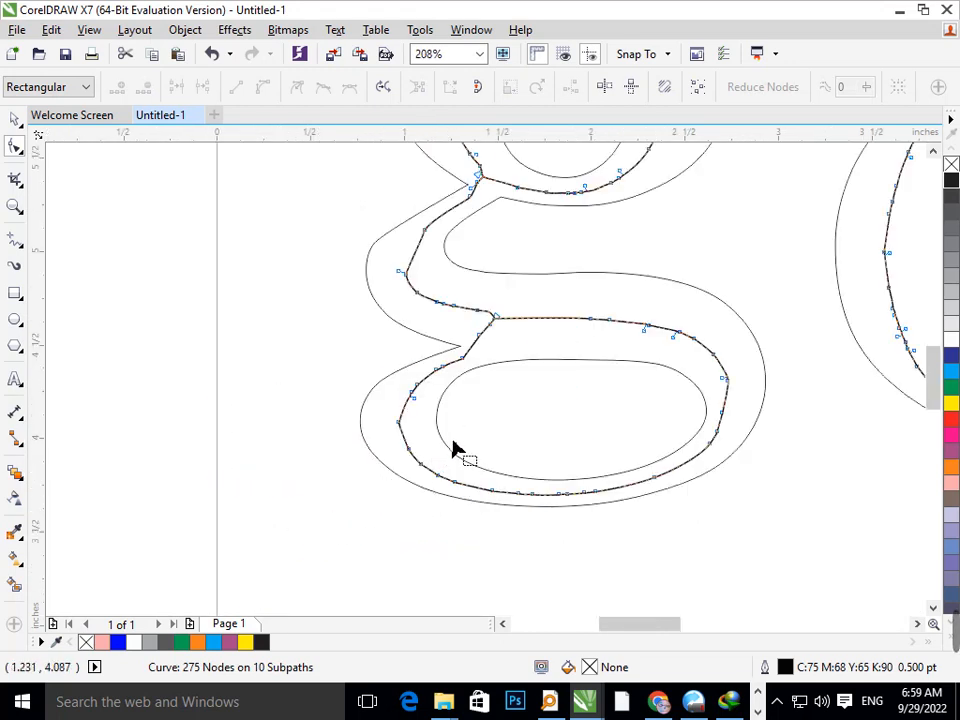
left_click(463, 358)
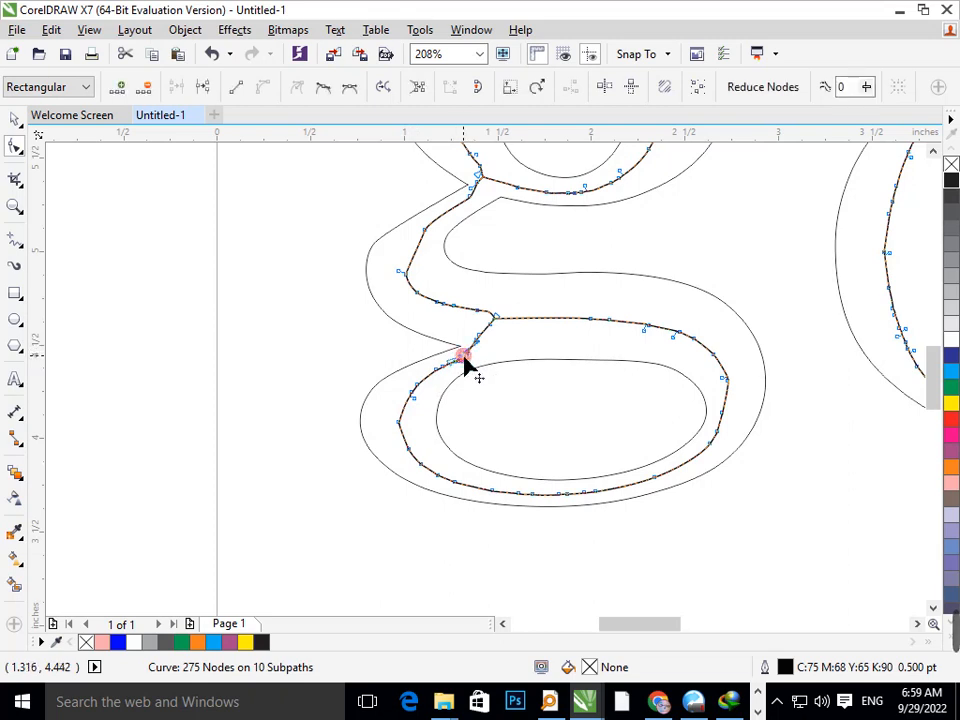
scroll(458, 362, "up", 5)
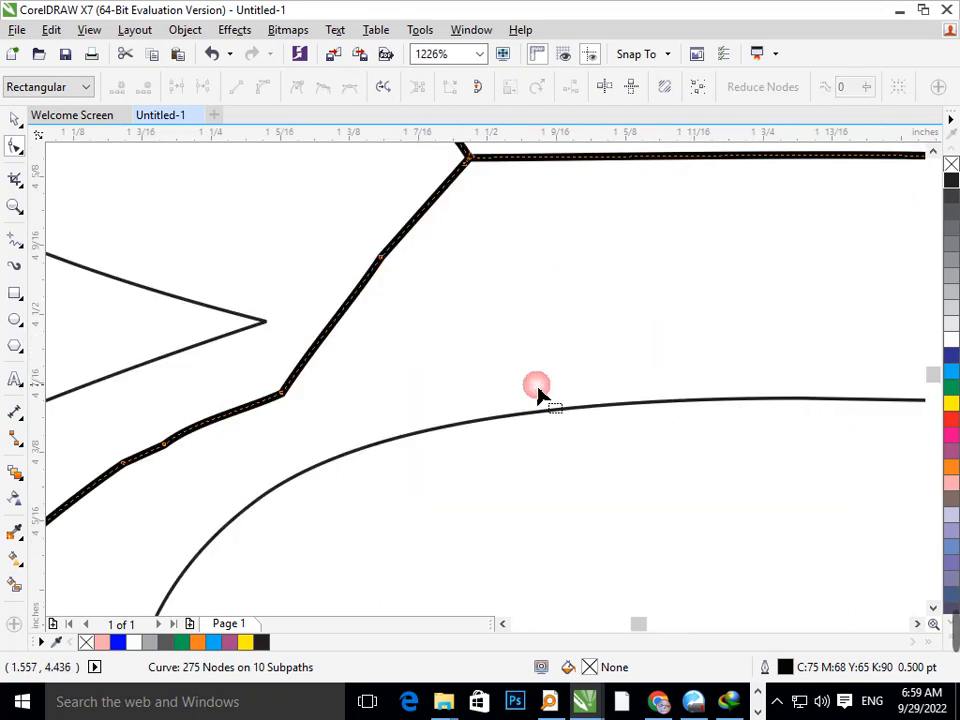
left_click(322, 338)
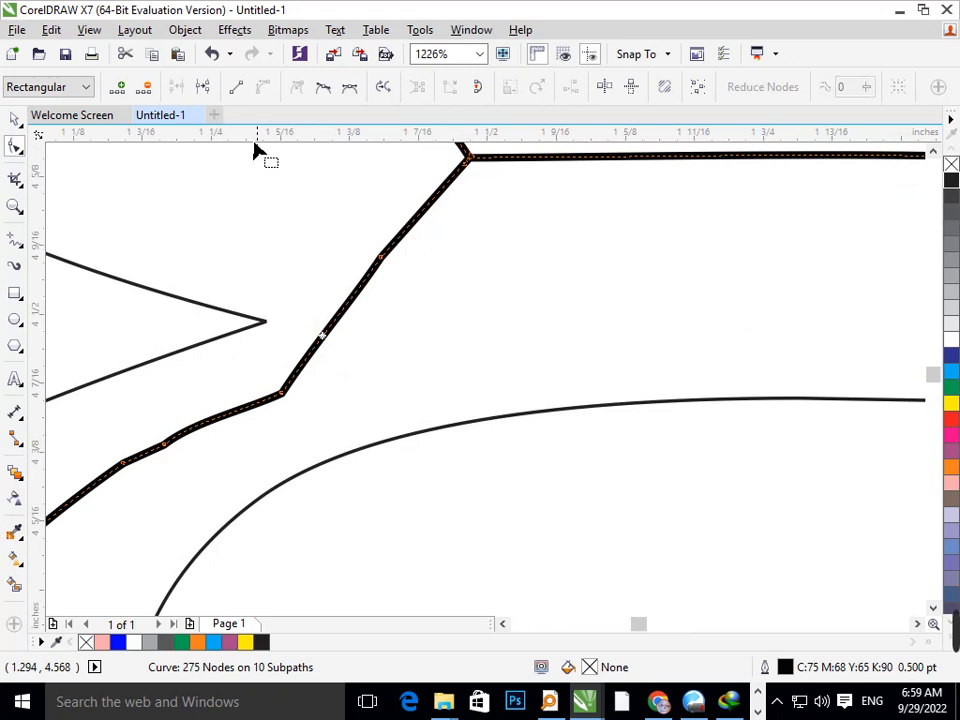
left_click(323, 88)
left_click_drag(321, 339, 335, 350)
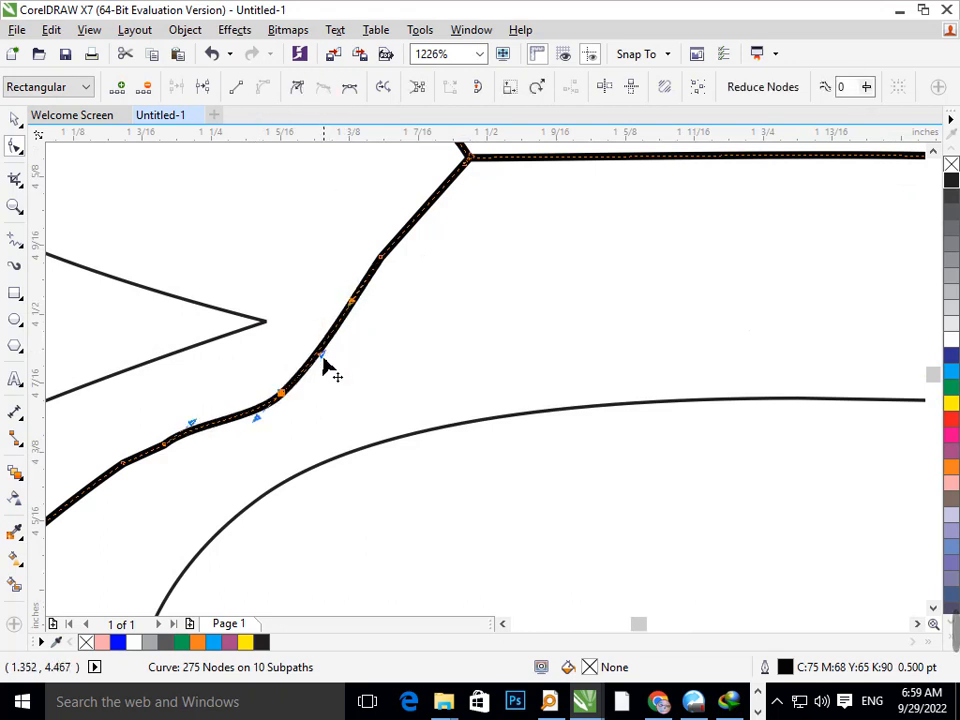
left_click_drag(257, 424, 272, 380)
scroll(340, 378, "down", 4)
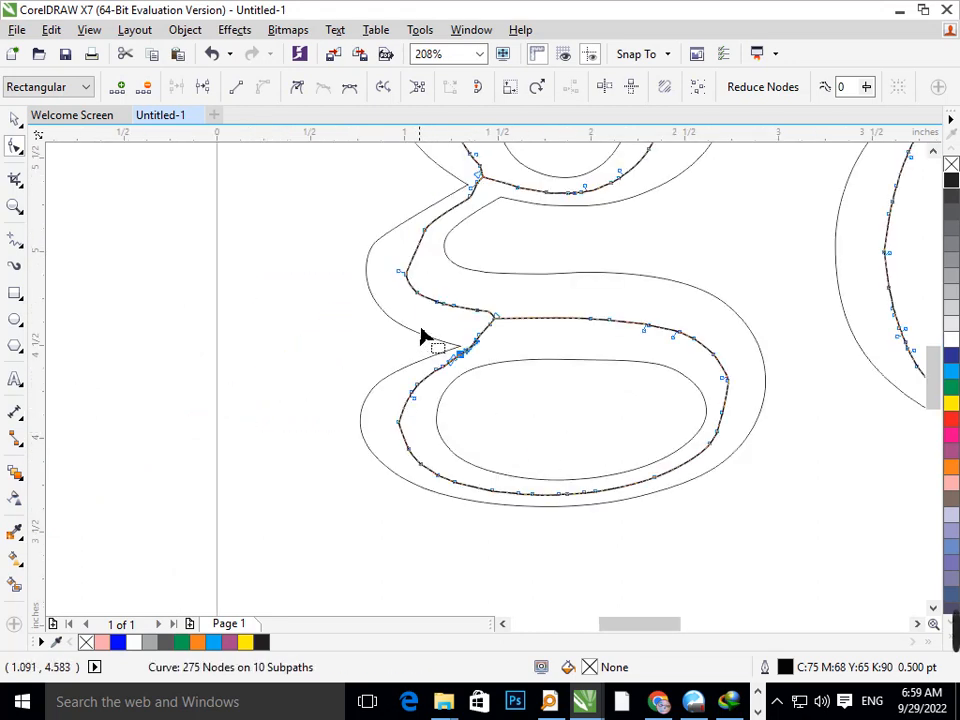
scroll(420, 332, "down", 4)
left_click(15, 120)
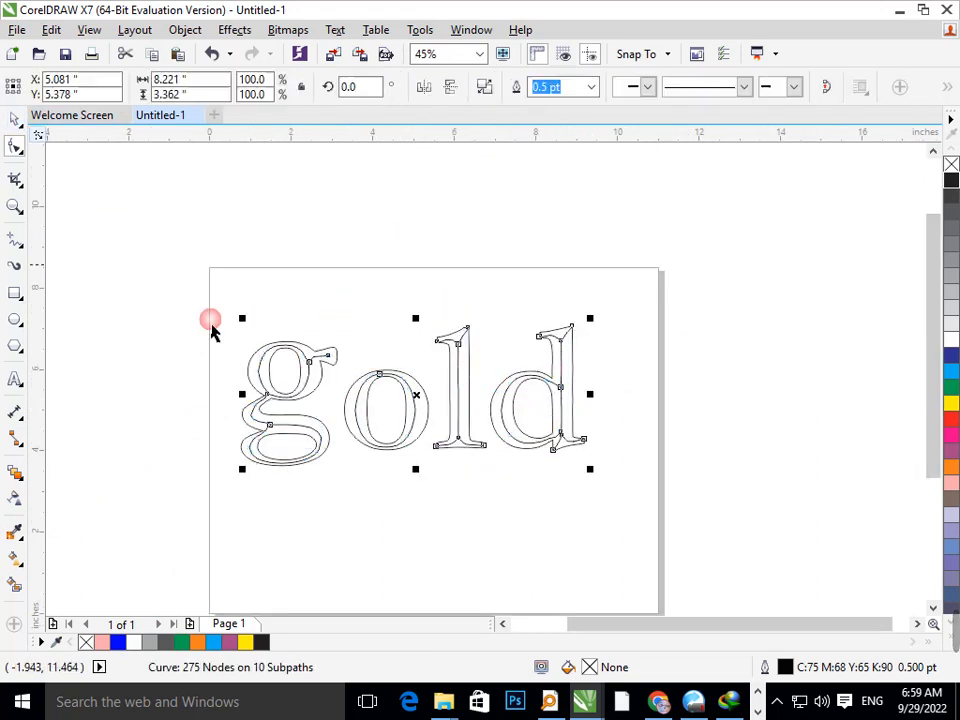
left_click(460, 555)
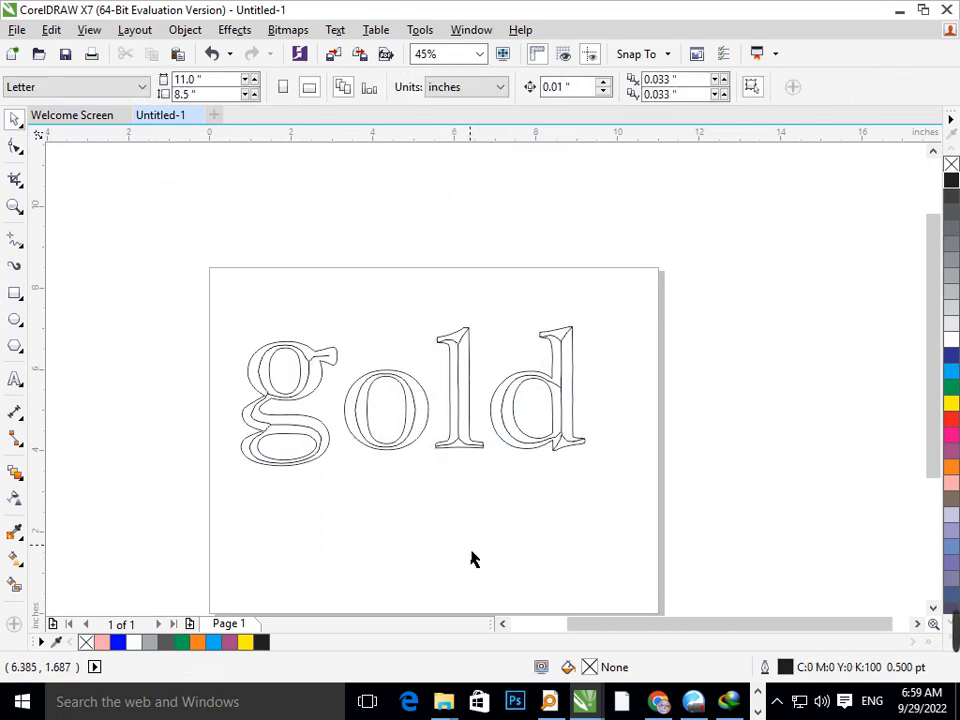
- Smart-fill the right face of the "d" stem with blue and open the fill properties of the new shape
left_click(15, 588)
left_click(580, 428)
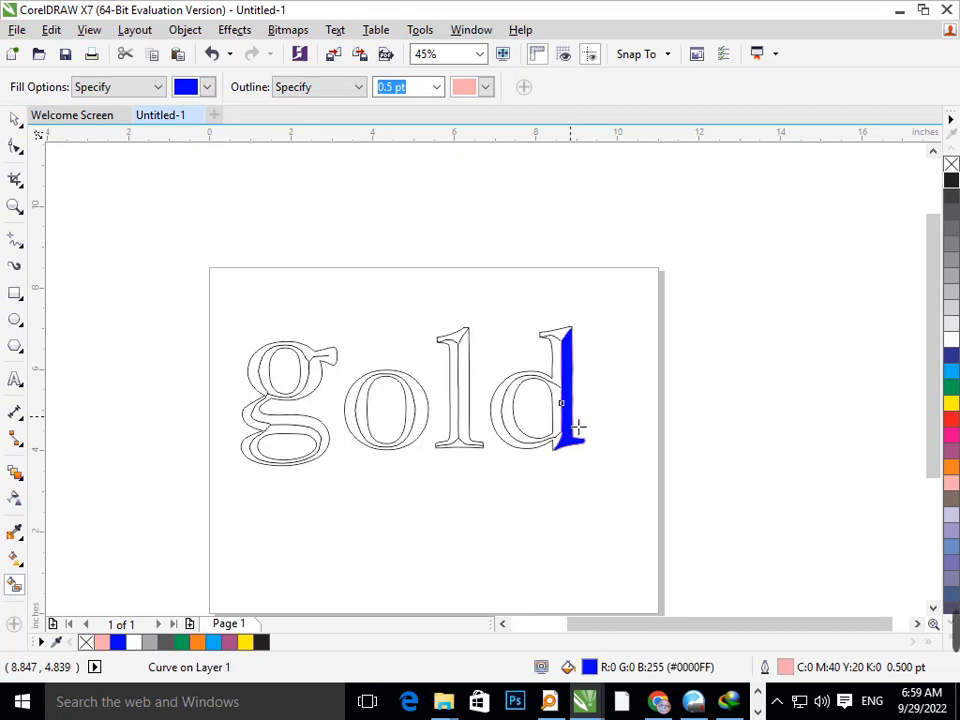
right_click(570, 420)
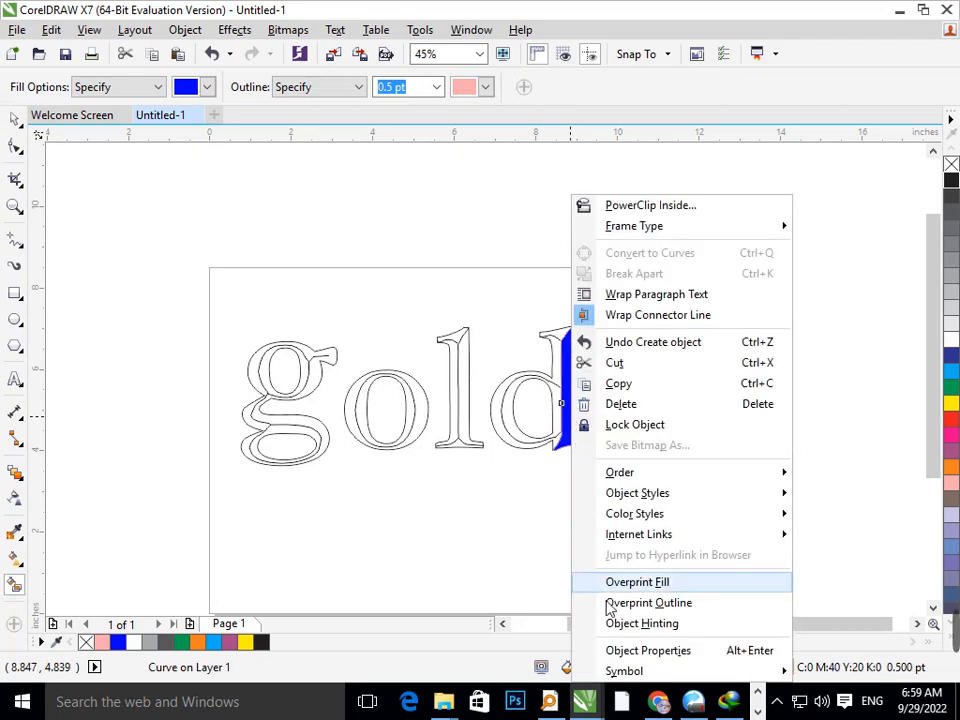
left_click(627, 651)
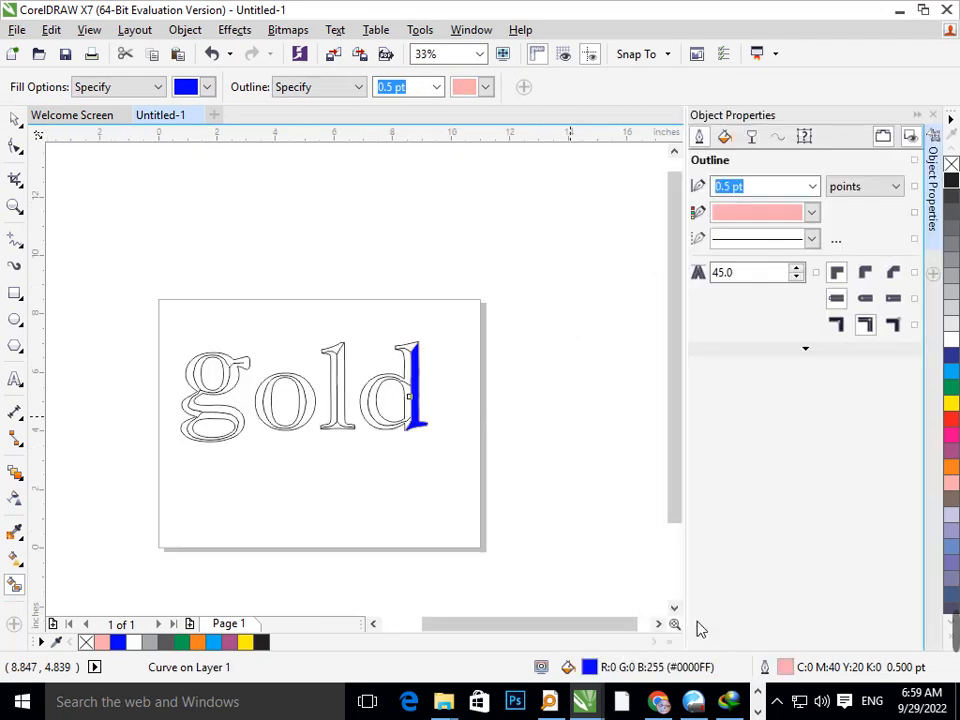
left_click(727, 137)
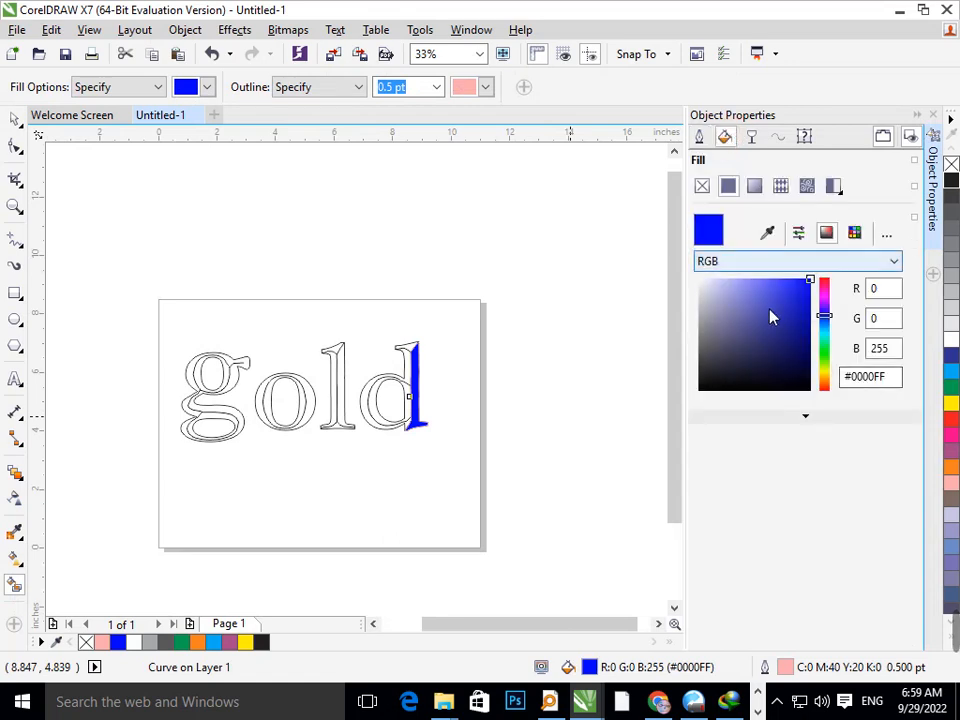
- Try other uniform blue shades on the "d" stem face, ending with RGB 33, 33, 255
left_click_drag(774, 302, 801, 292)
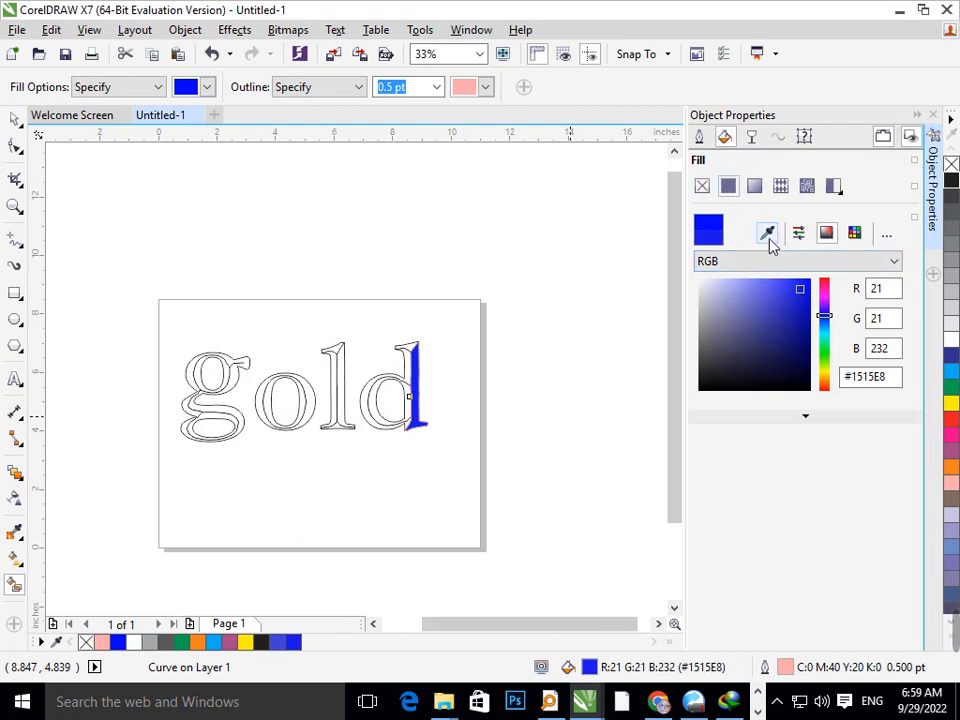
left_click_drag(788, 310, 797, 275)
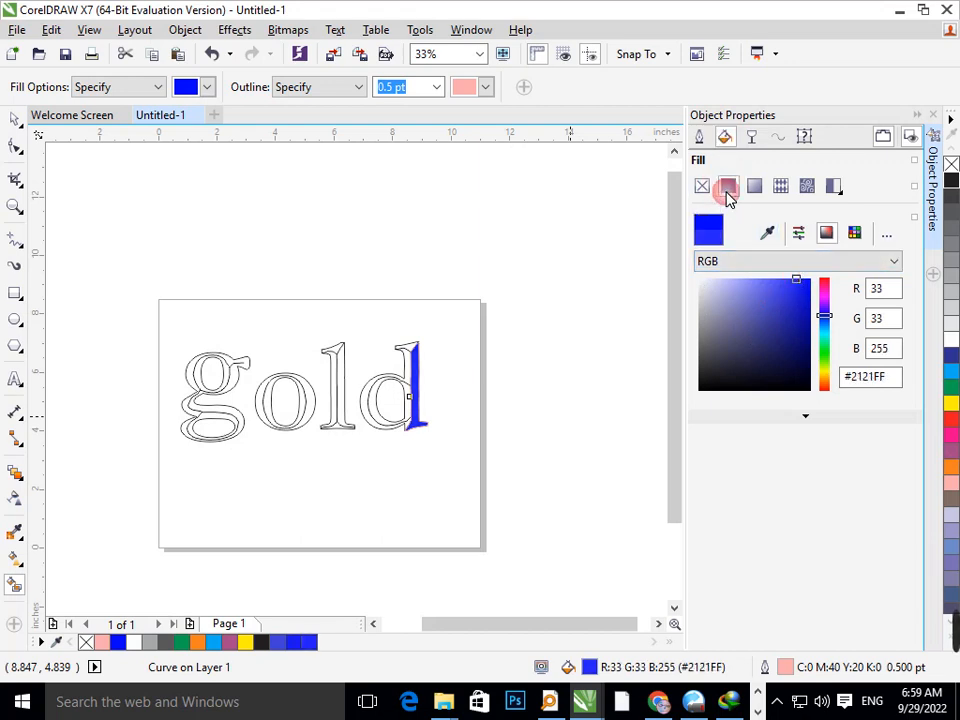
left_click(707, 190)
left_click(724, 190)
left_click(807, 418)
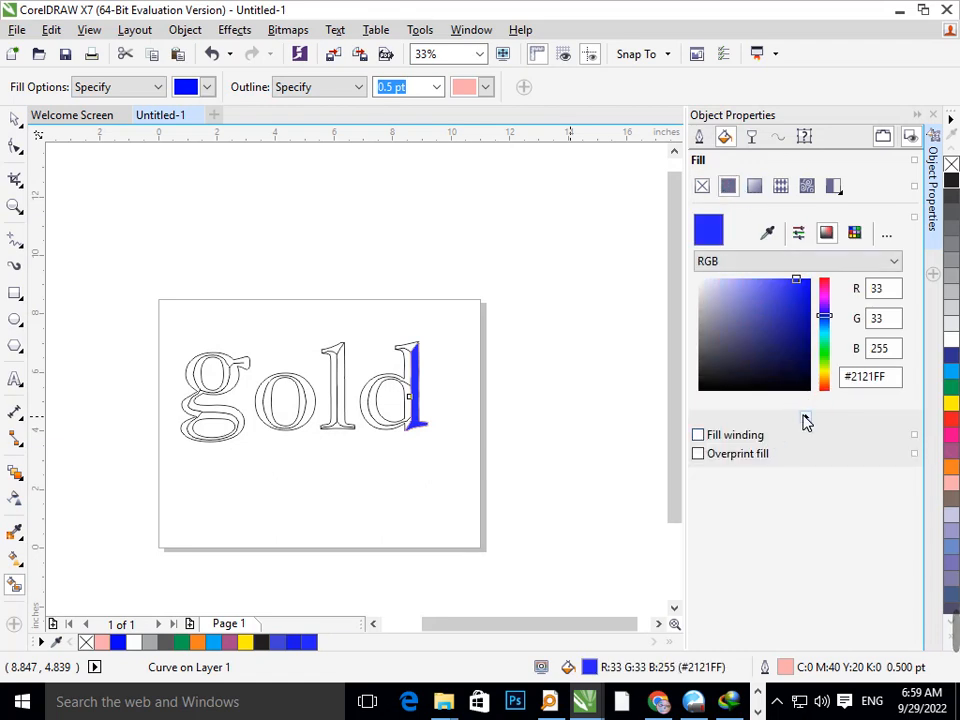
left_click(807, 418)
left_click(784, 259)
left_click(784, 260)
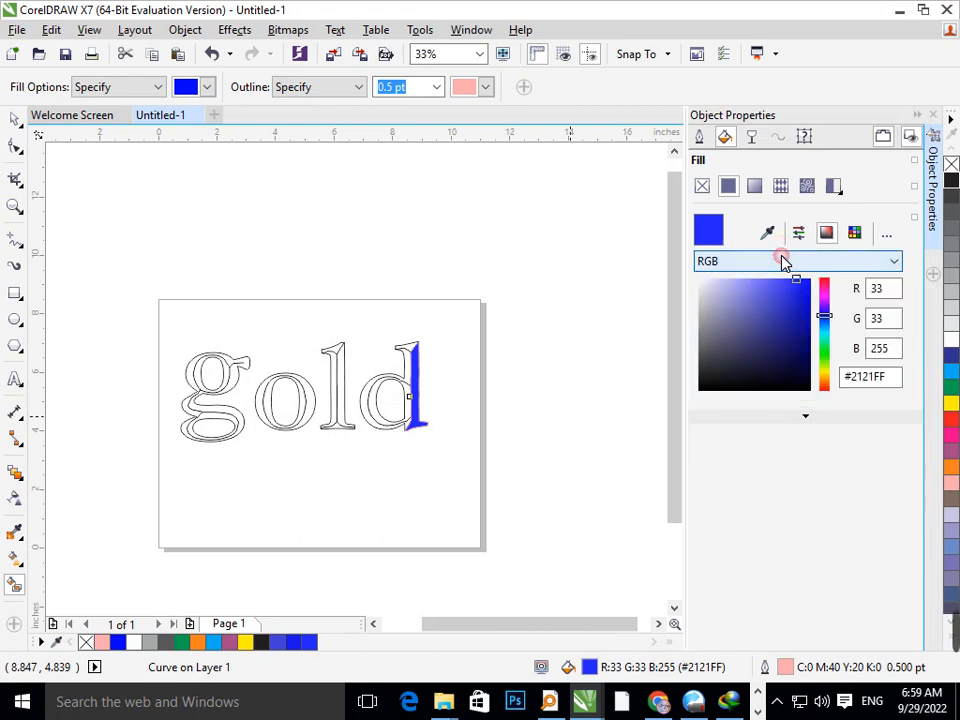
- Try a blue-to-white fountain fill on the "d" stem face with four intermediate colour stops, including 15%, 67% and 84%
left_click(754, 188)
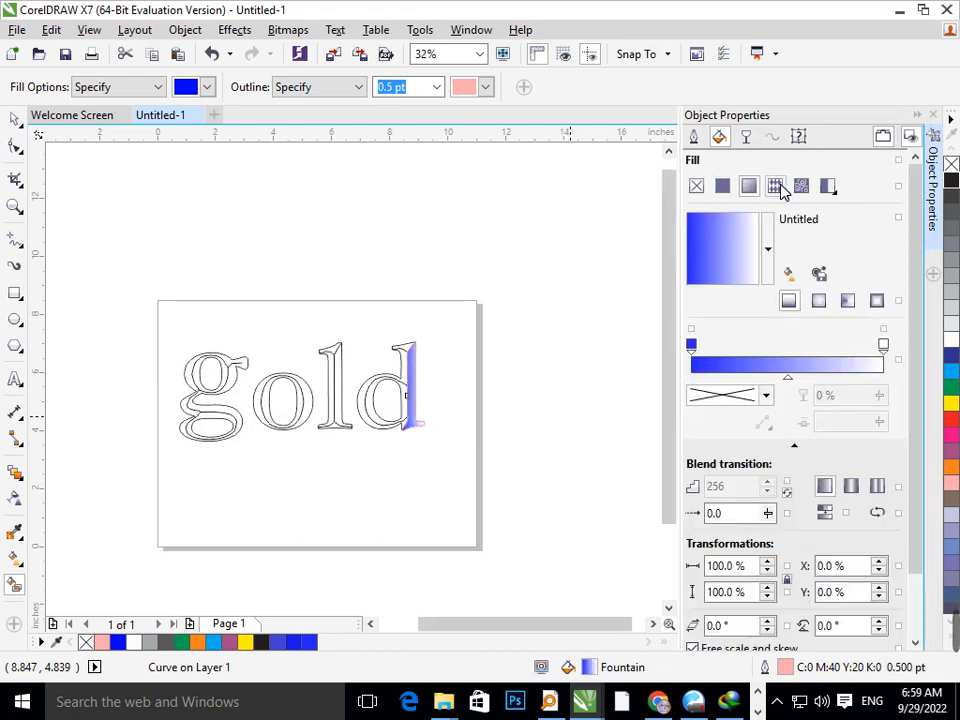
left_click(768, 188)
left_click(755, 188)
double_click(721, 360)
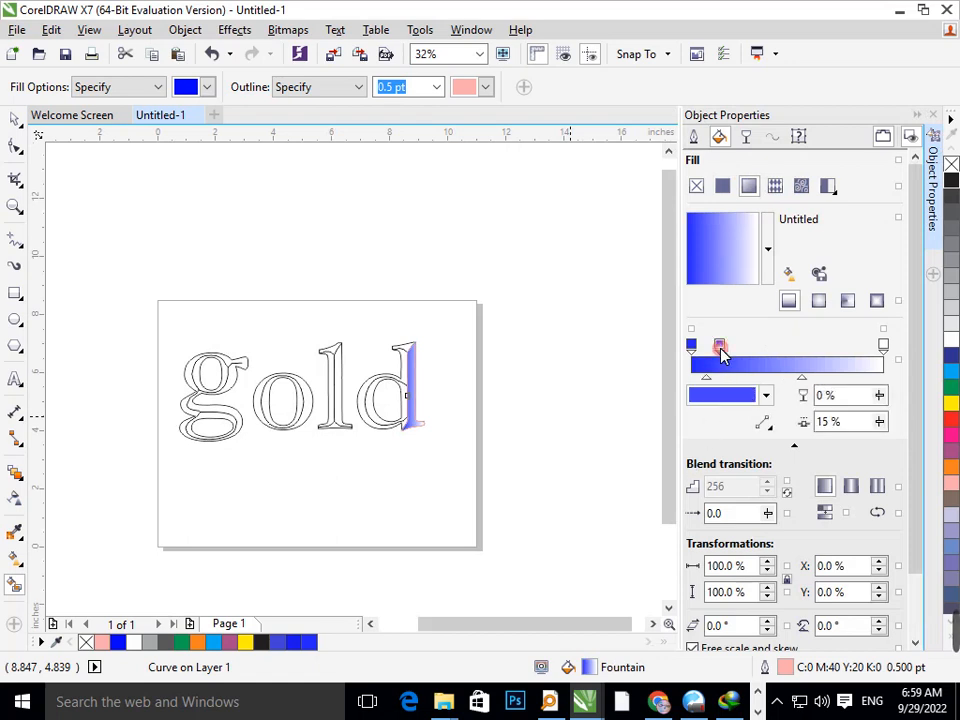
double_click(764, 362)
double_click(820, 362)
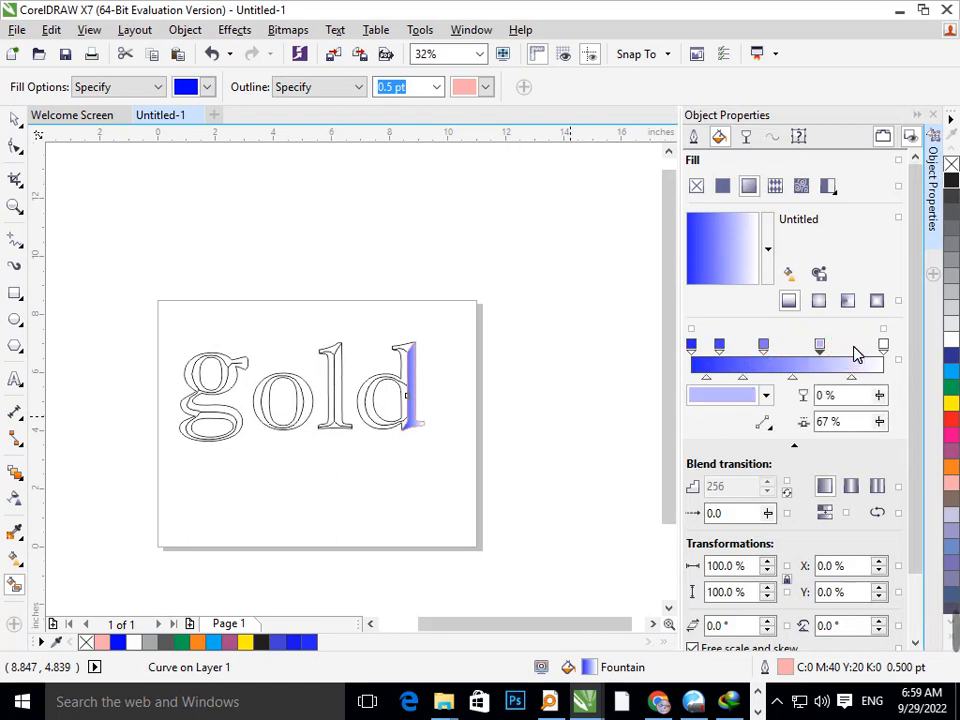
double_click(852, 364)
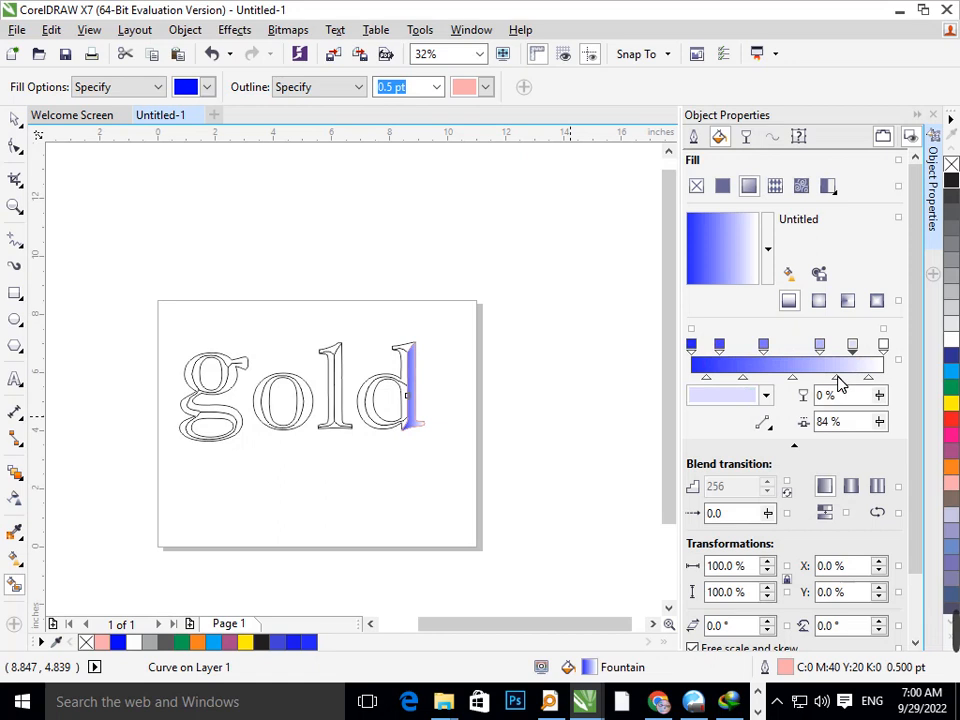
- Undo the stray smart fill over the whole word, the fountain fill and the blue shade changes on the "d" stem face
left_click(551, 420)
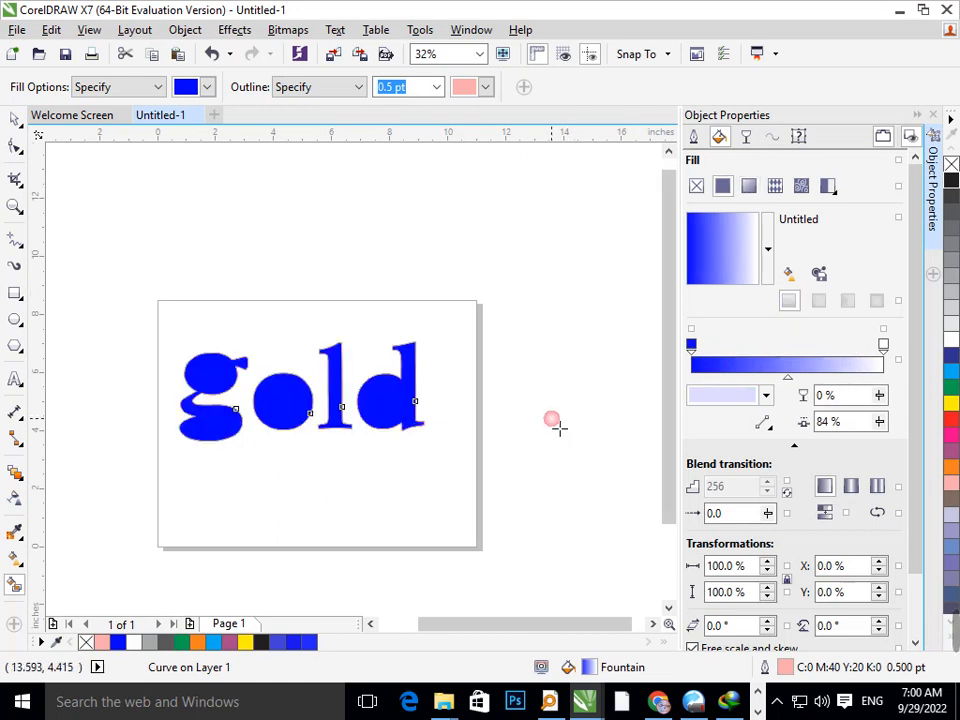
key("ctrl+z")
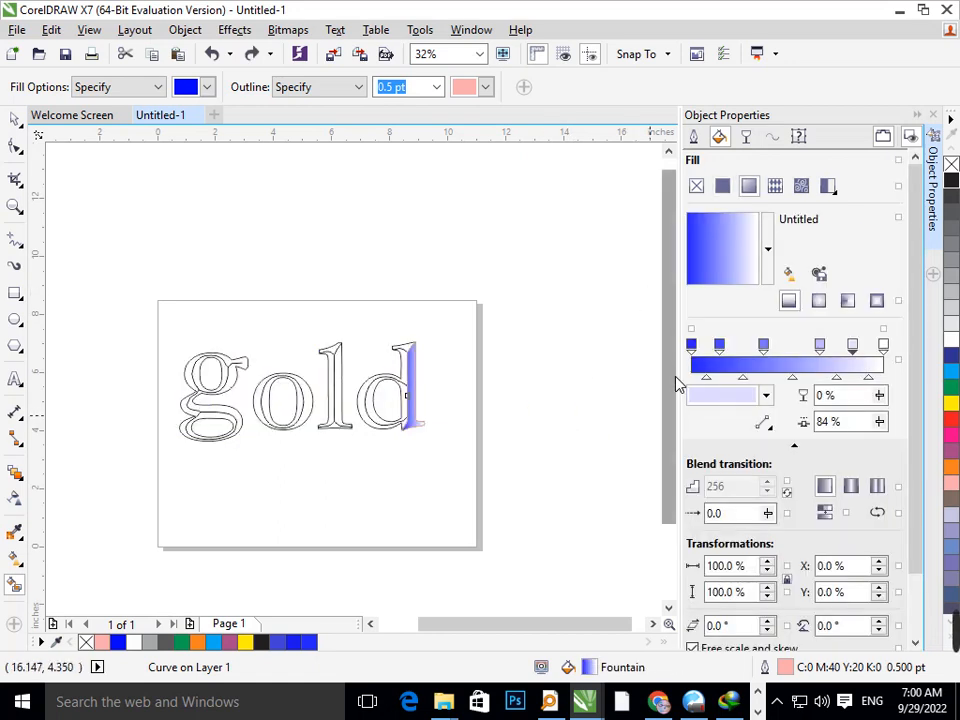
key("ctrl+z")
key("ctrl+z")
key("ctrl+z")
key("ctrl+z")
key("ctrl+z")
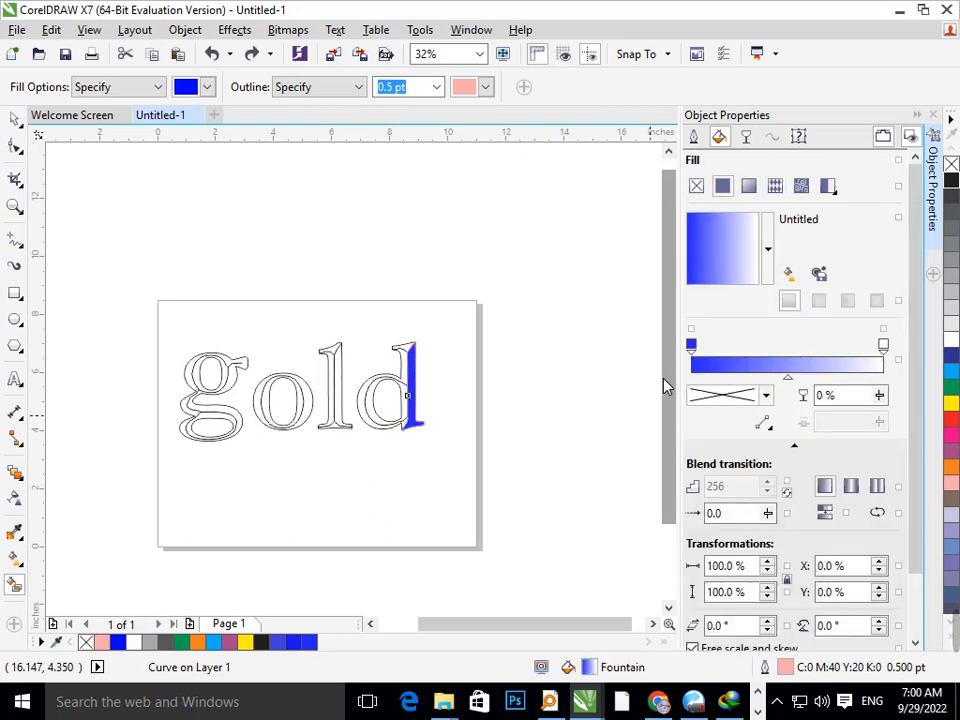
left_click(418, 420)
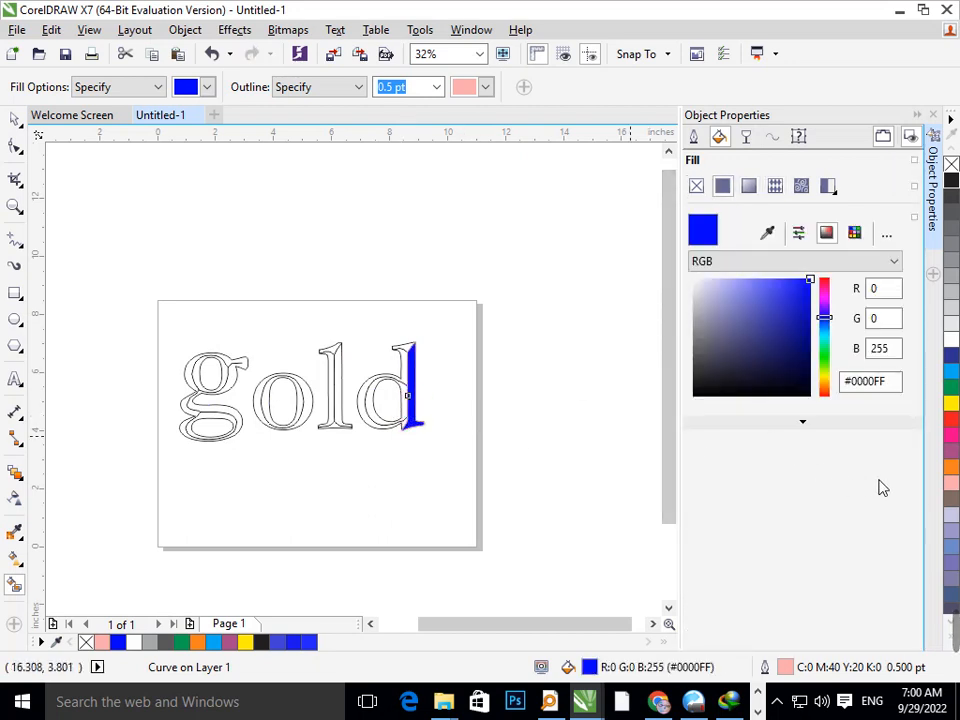
- Recolour the "d" stem face with palette swatches, comparing Brick Red and settling on Ruby Red (C:0 M:60 Y:60 K:40)
scroll(950, 478, "down", 6)
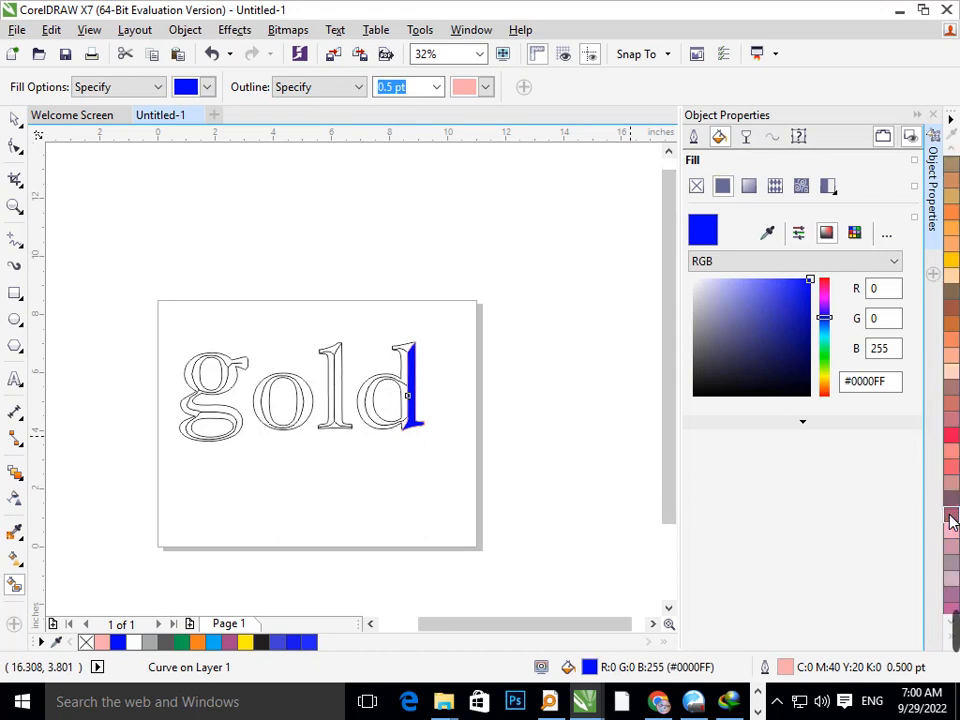
left_click(950, 316)
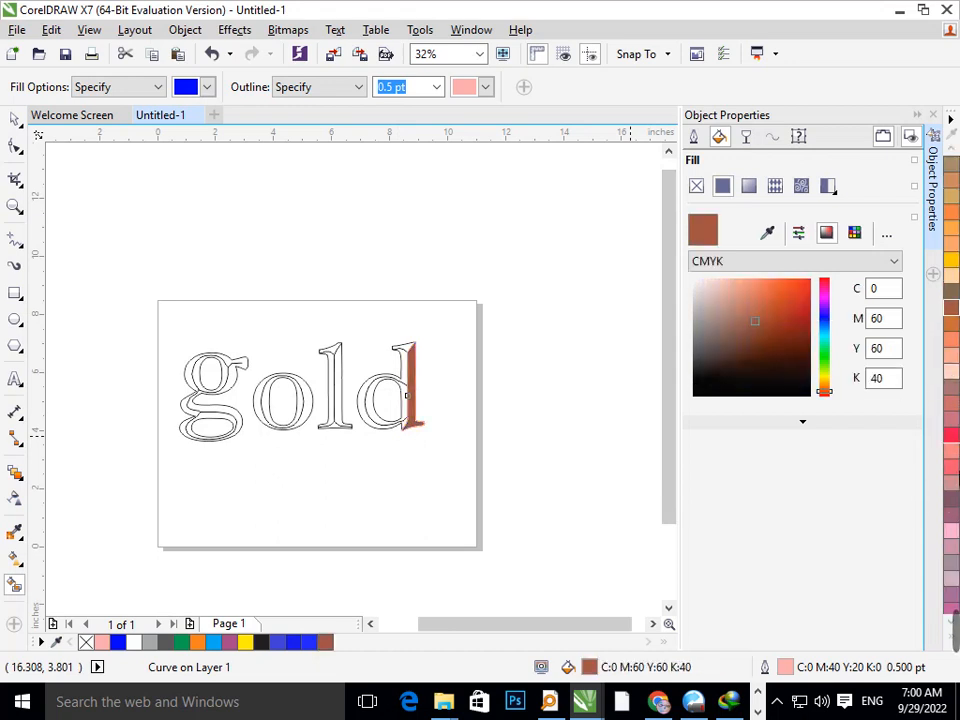
scroll(955, 482, "down", 3)
scroll(955, 482, "up", 9)
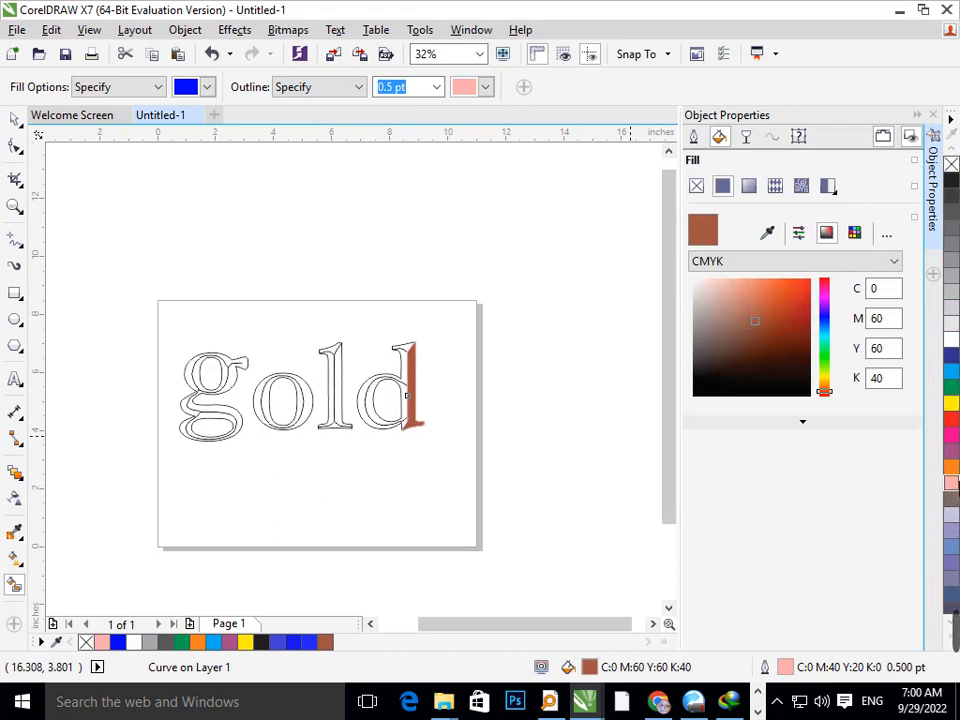
scroll(953, 482, "down", 6)
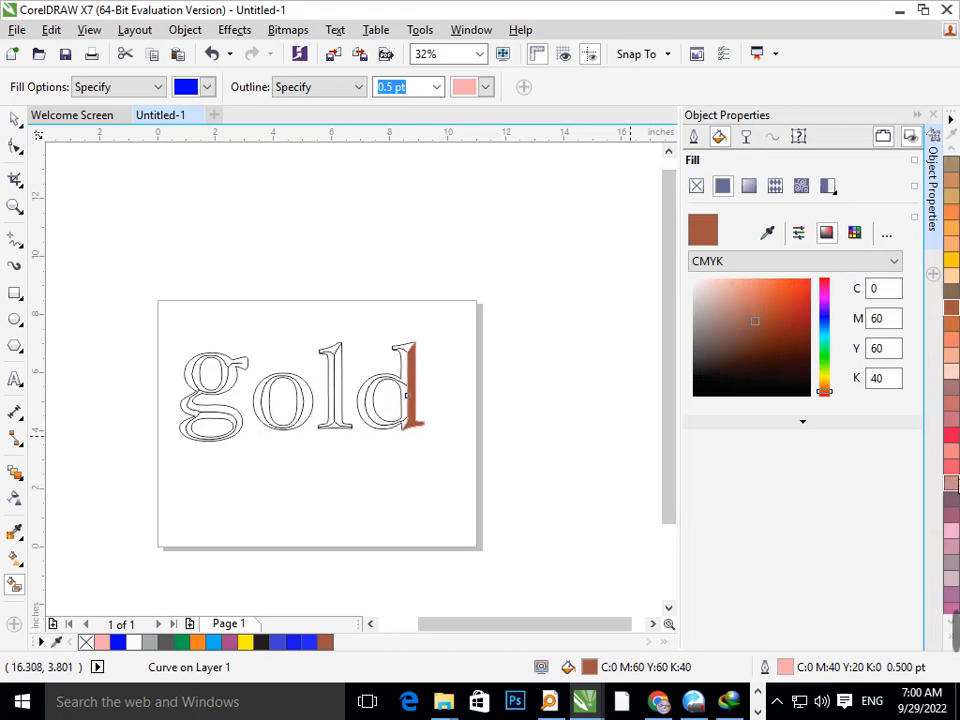
left_click(950, 323)
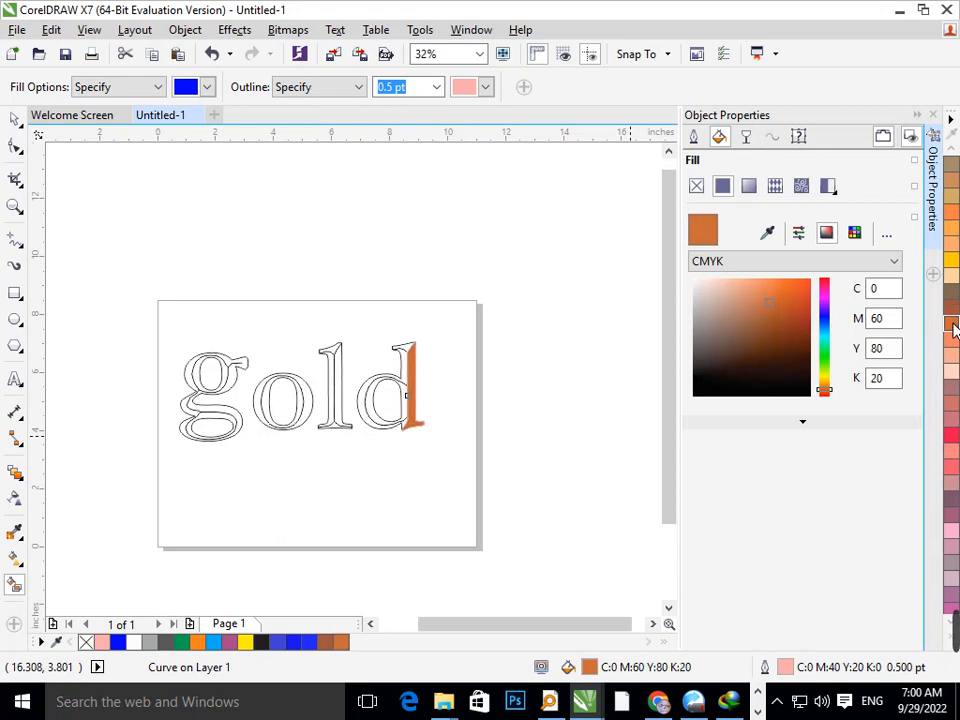
left_click(952, 310)
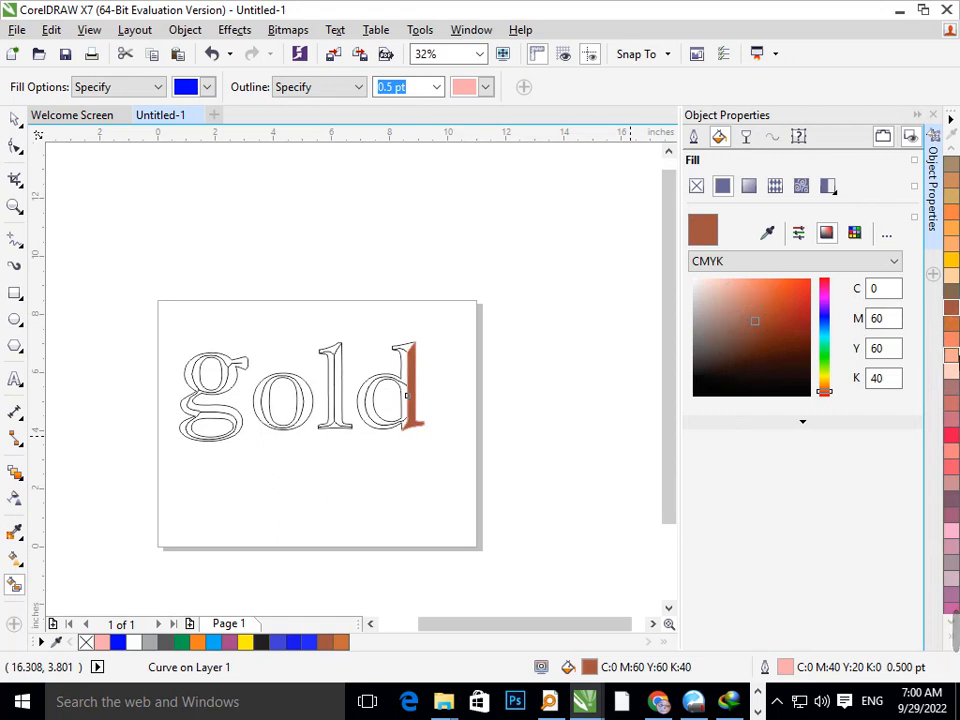
- Show the fill colours as the named CMYK Palette and look through its swatches for suitable shades
scroll(950, 388, "down", 3)
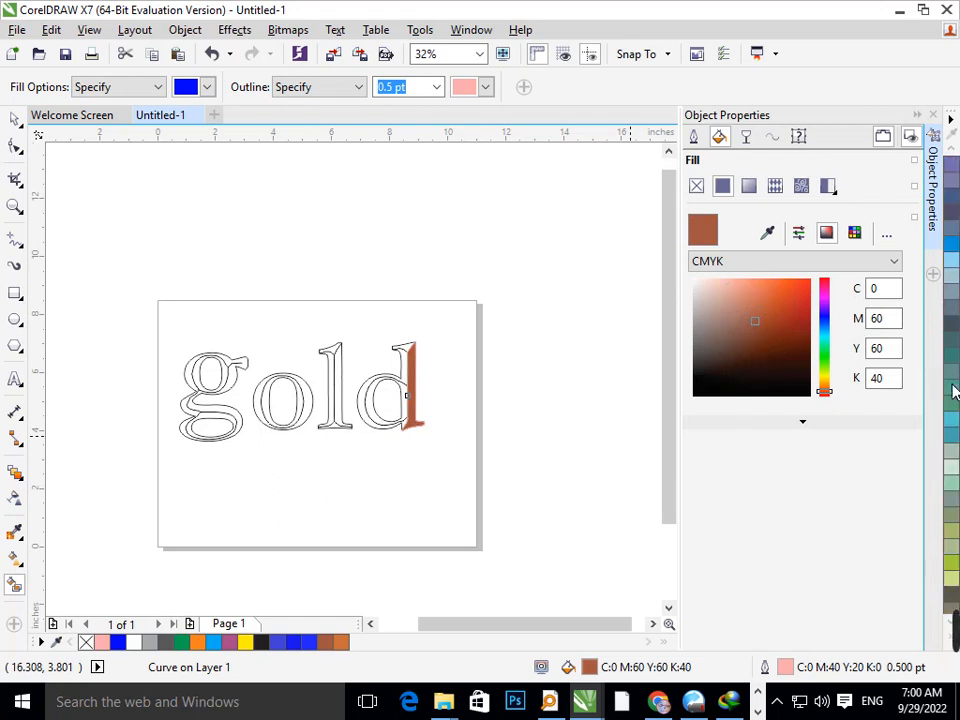
scroll(952, 390, "down", 2)
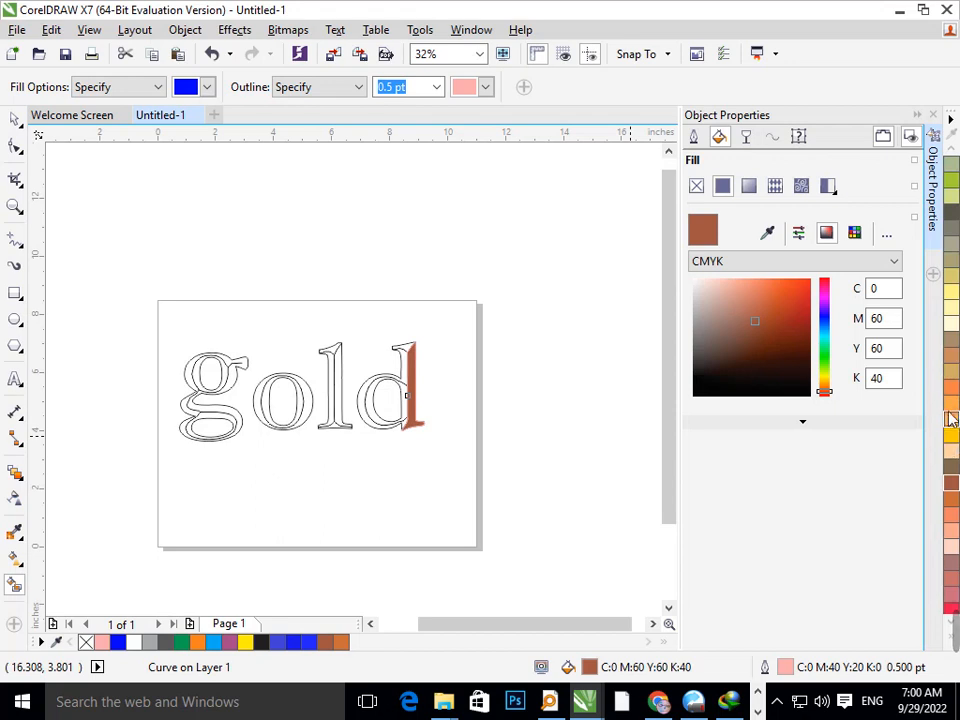
left_click(854, 234)
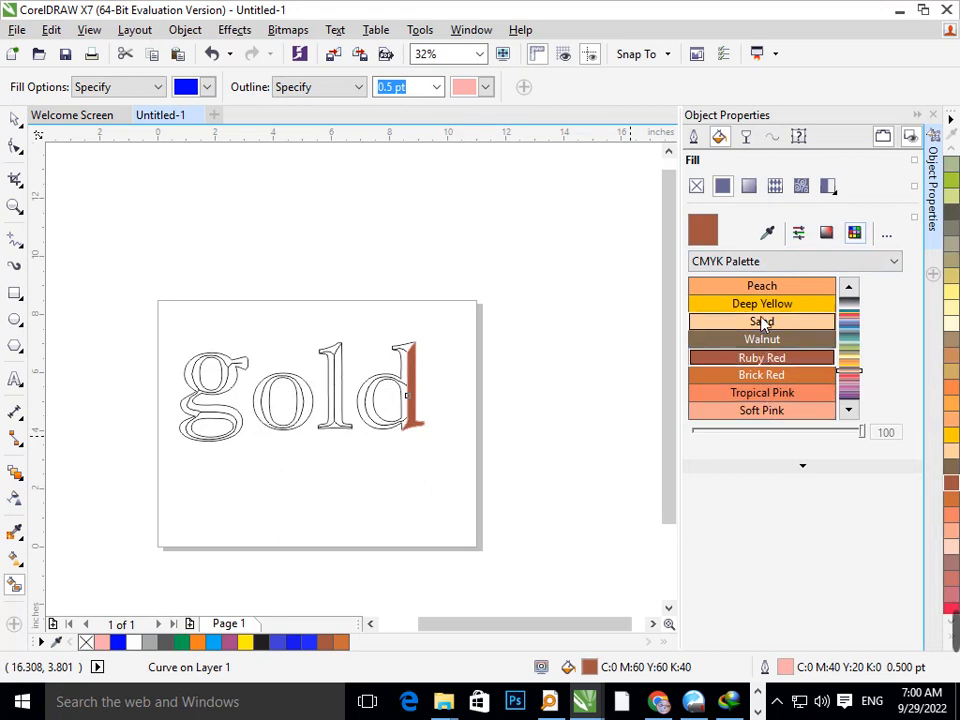
left_click(845, 395)
left_click_drag(846, 381, 850, 408)
left_click(845, 382)
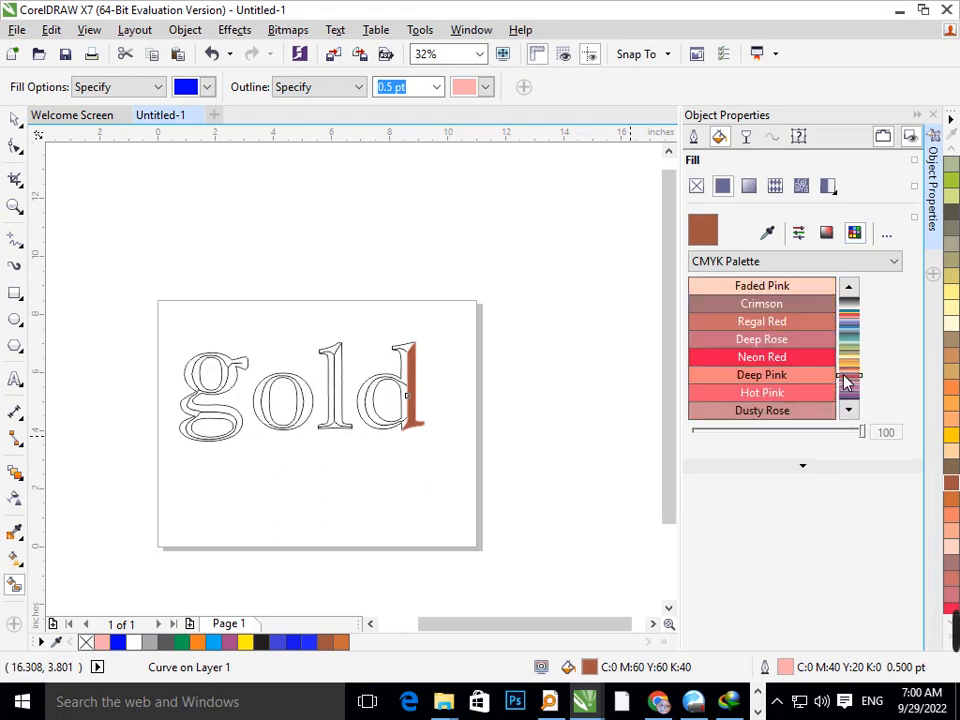
- Compare the Brick Red and Ruby Red palette swatches as the fill of the "d" stem face
left_click(850, 397)
left_click(850, 387)
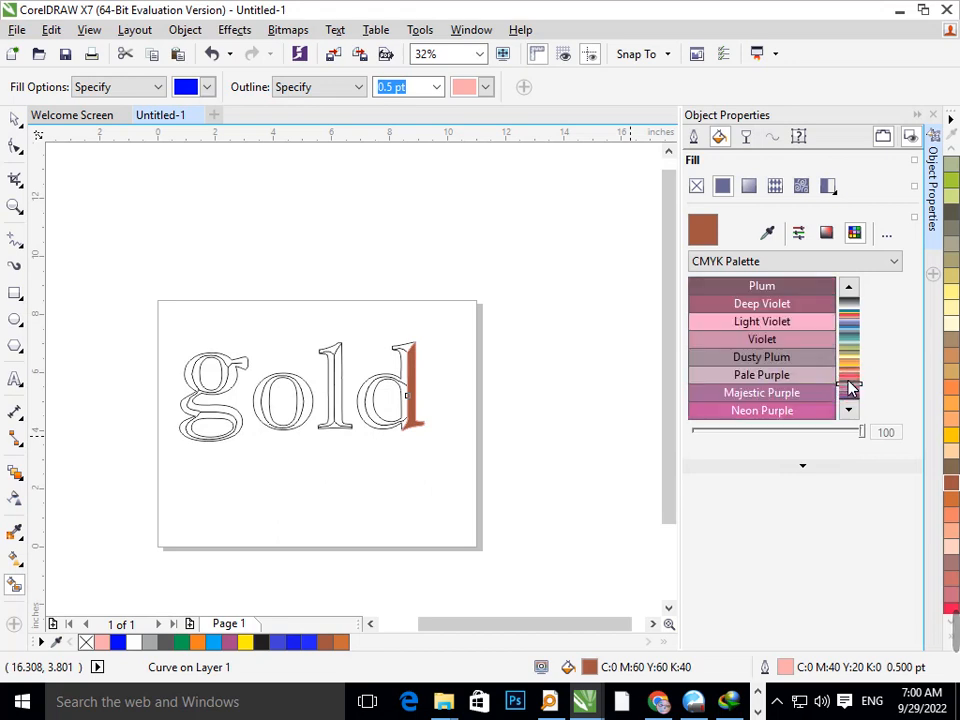
left_click(851, 379)
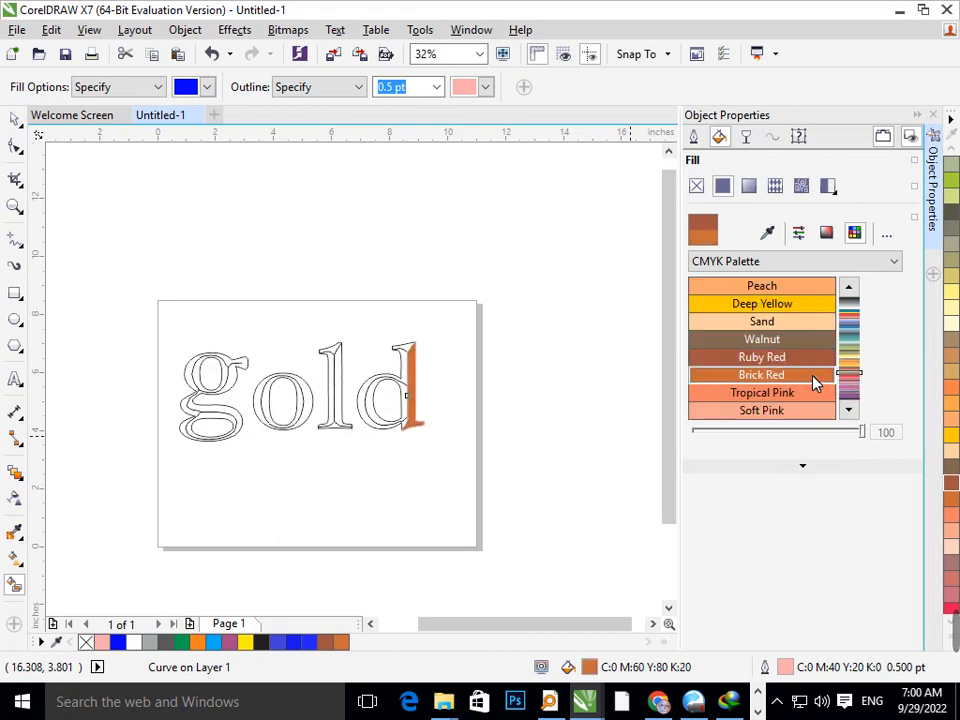
left_click(818, 362)
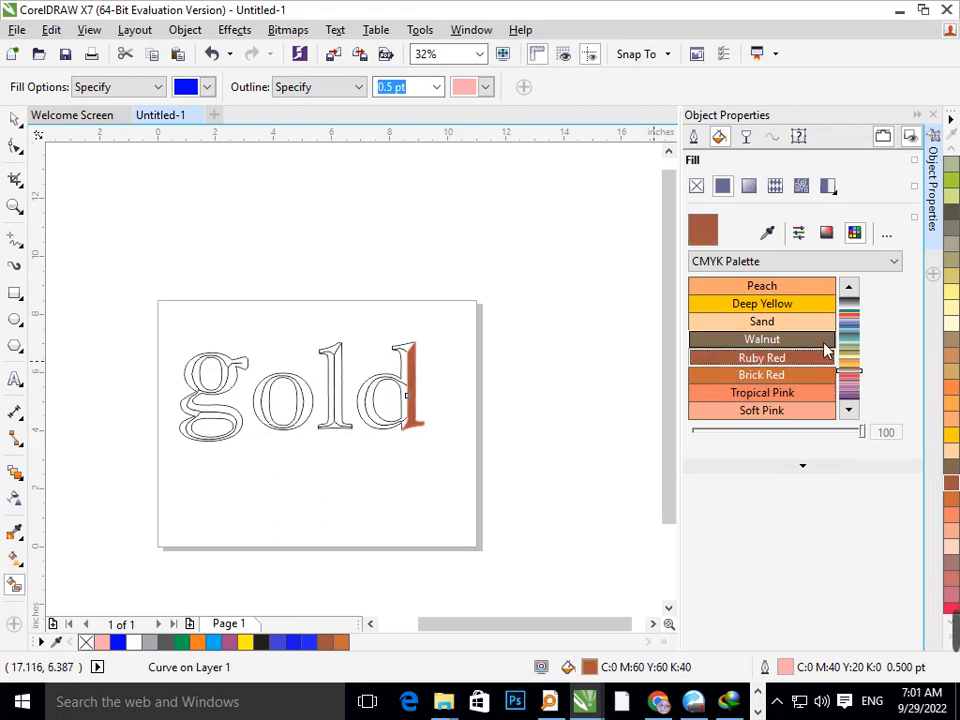
- Fill the "d" stem face with the Gold palette swatch (C:0 M:20 Y:60 K:20)
left_click(848, 287)
left_click(848, 287)
left_click(848, 287)
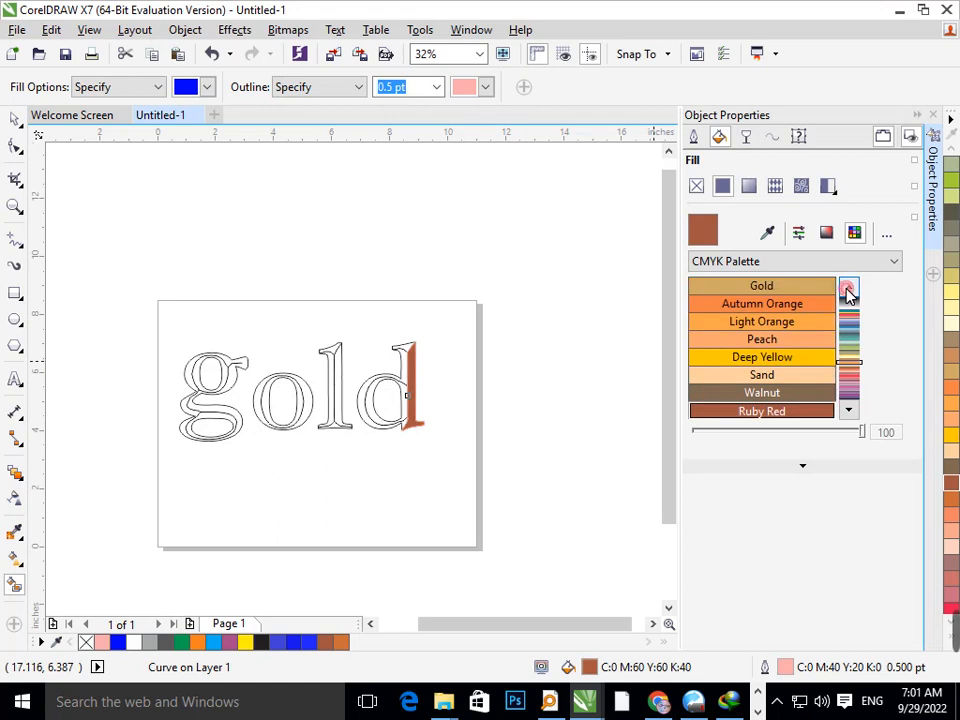
left_click(848, 287)
left_click(765, 304)
scroll(771, 316, "up", 1)
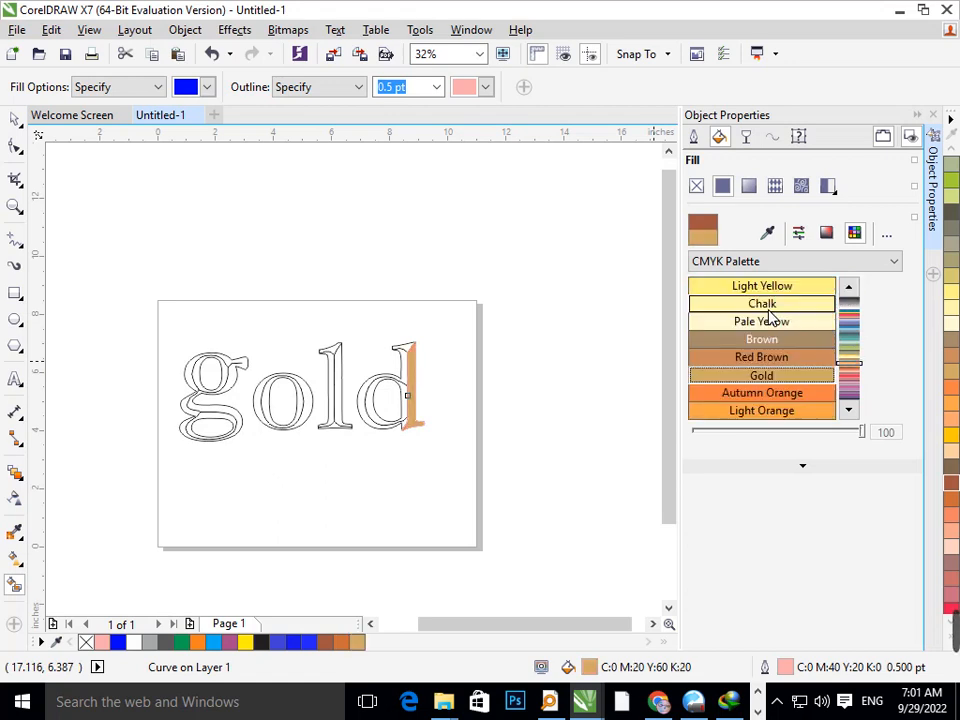
left_click(782, 382)
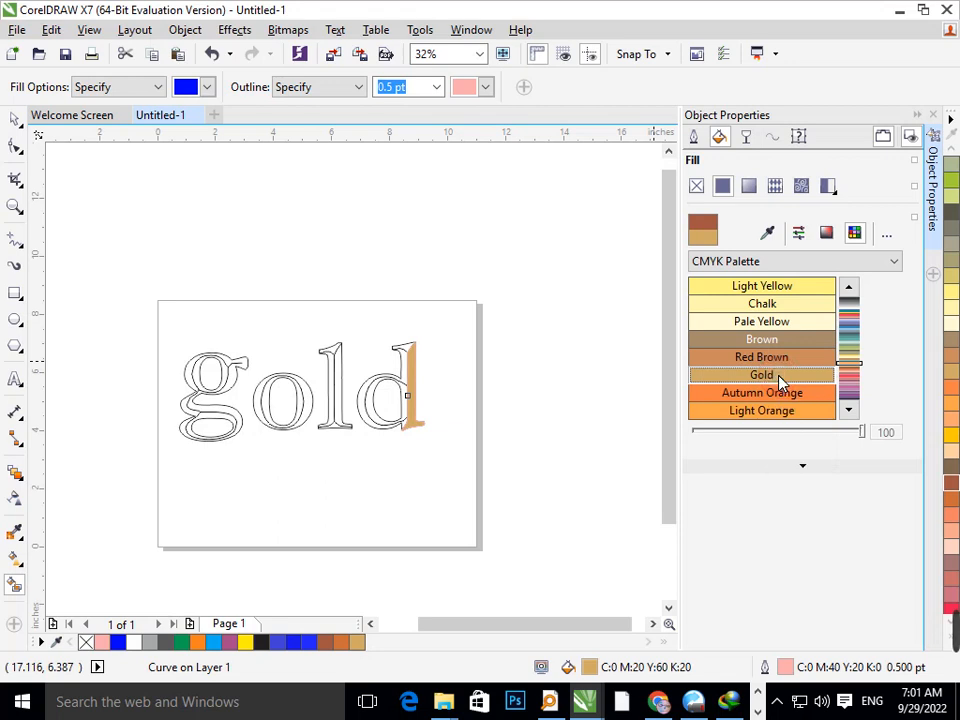
- Look through the yellow, olive and green swatches of the CMYK Palette for other suitable shades
left_click(848, 287)
left_click(848, 289)
left_click(848, 289)
left_click(848, 289)
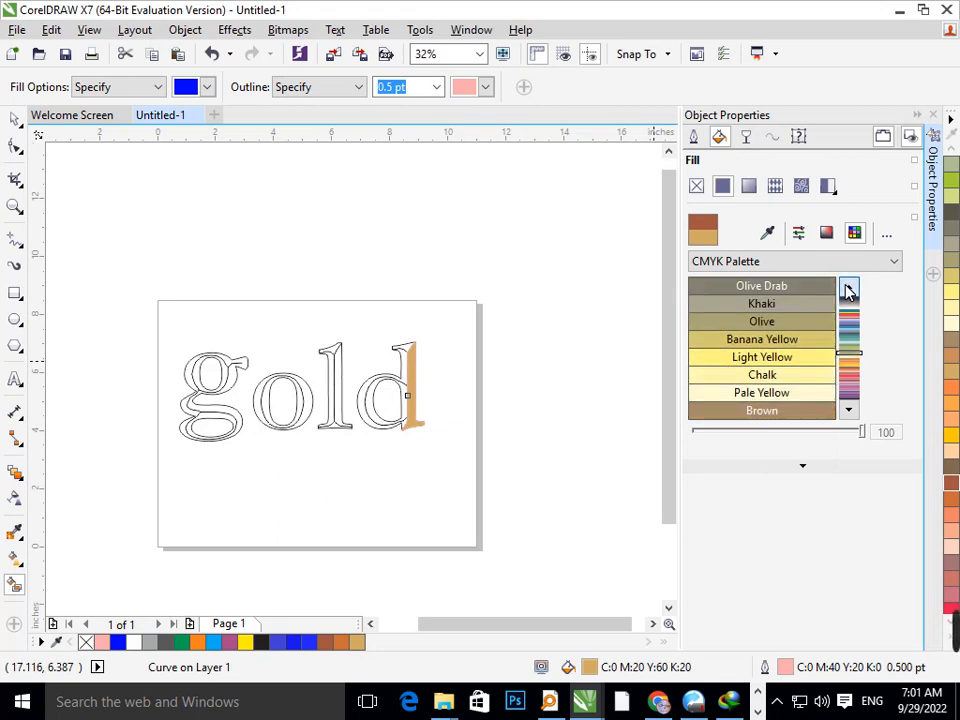
left_click(848, 289)
left_click(848, 289)
left_click(848, 289)
left_click(848, 289)
left_click(848, 289)
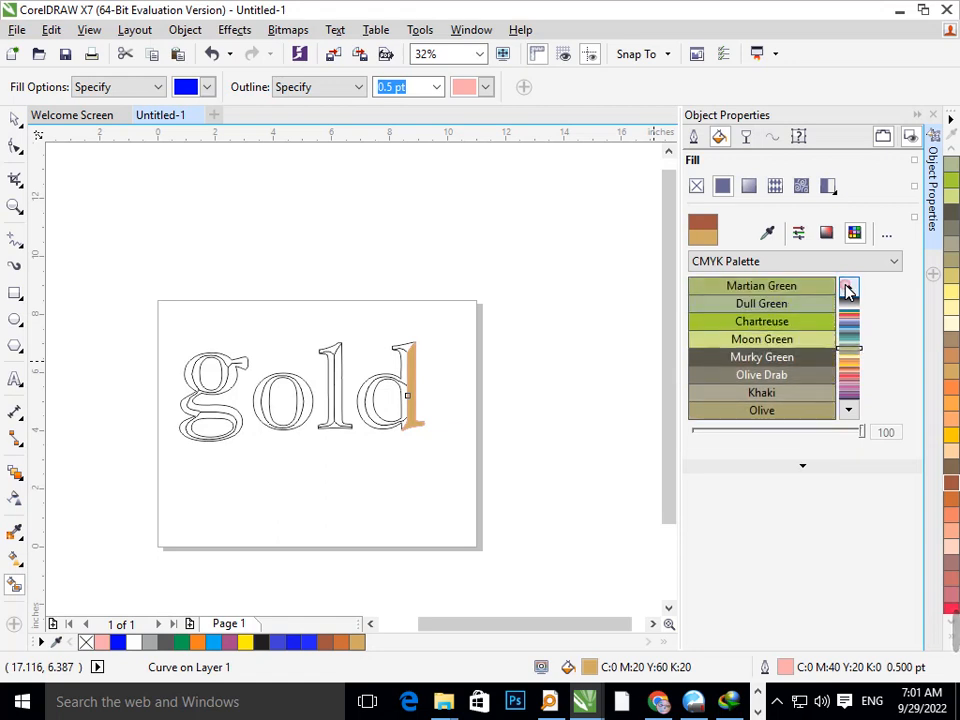
left_click(848, 289)
left_click(848, 289)
left_click(848, 289)
left_click(848, 289)
left_click(848, 289)
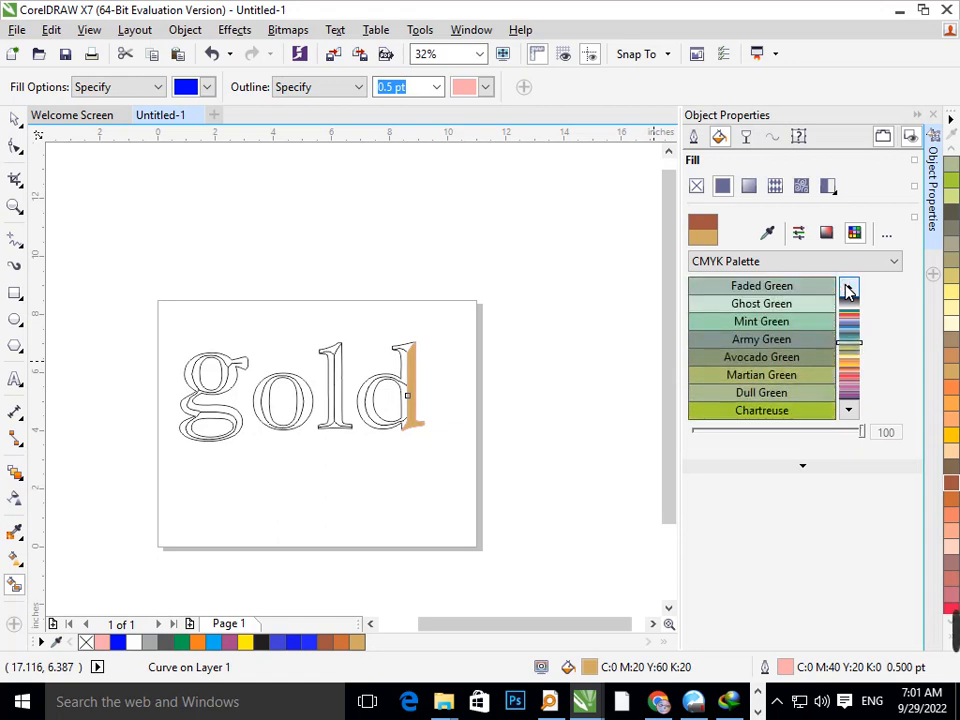
left_click(848, 289)
left_click(848, 289)
left_click(848, 289)
left_click(848, 289)
left_click(848, 289)
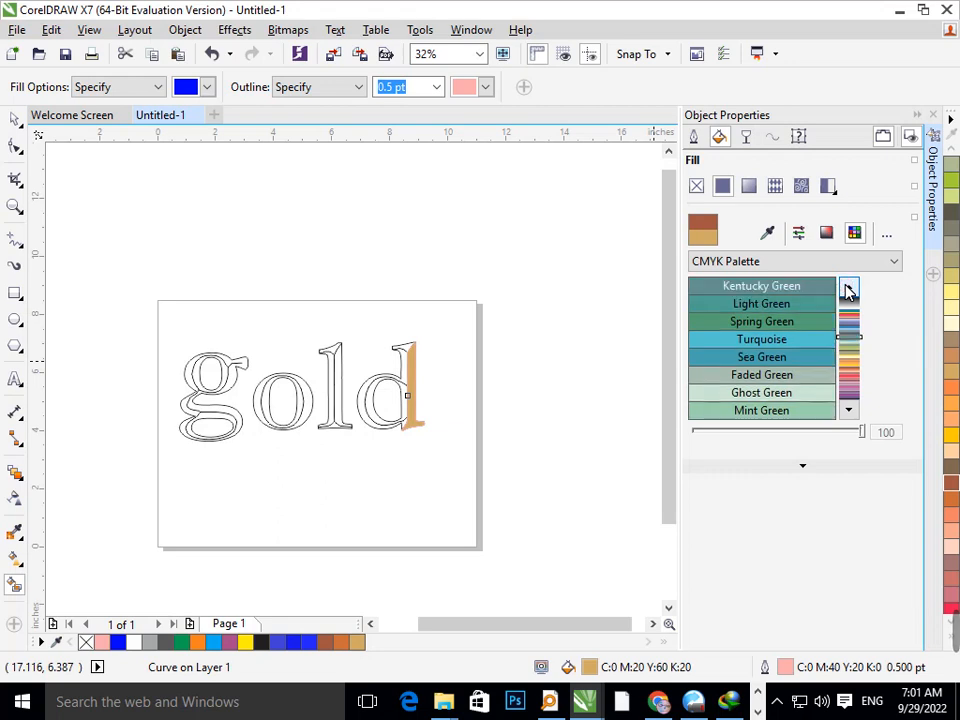
left_click(848, 289)
left_click(848, 289)
left_click(848, 289)
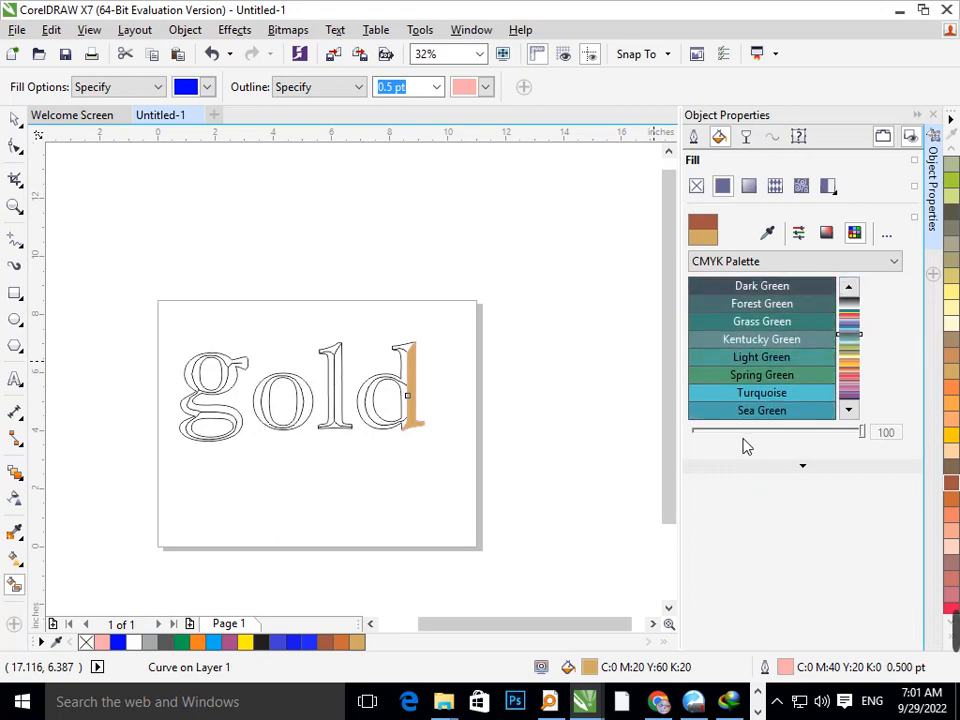
- Mix a brown fill of C:35 M:62 Y:100 K:25 for the "d" stem face and turn it into a fountain fill
left_click(826, 235)
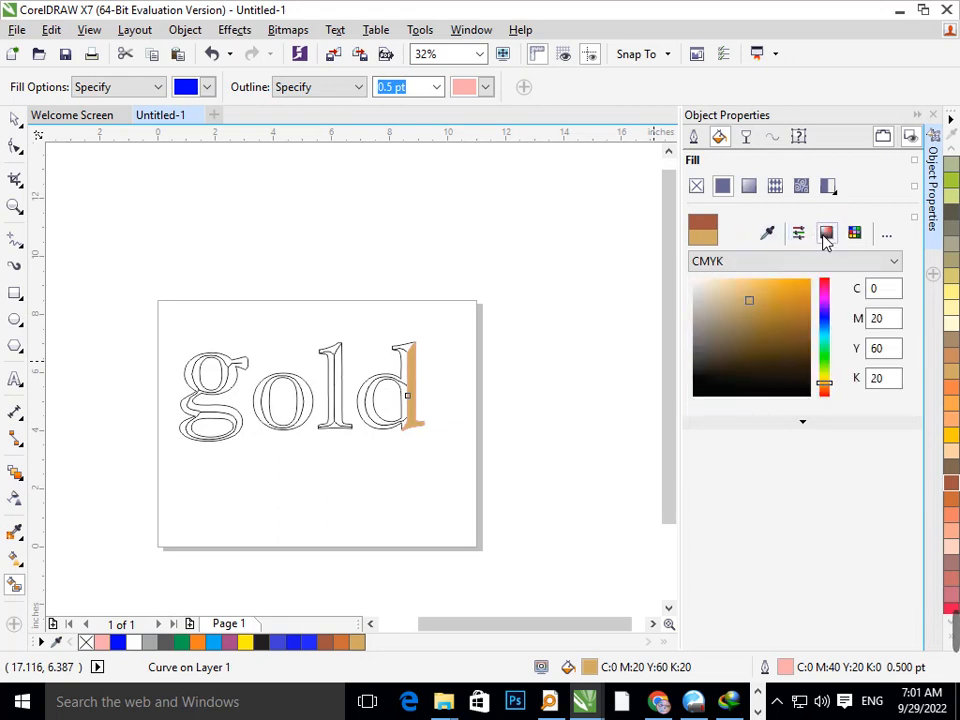
left_click_drag(751, 311, 811, 333)
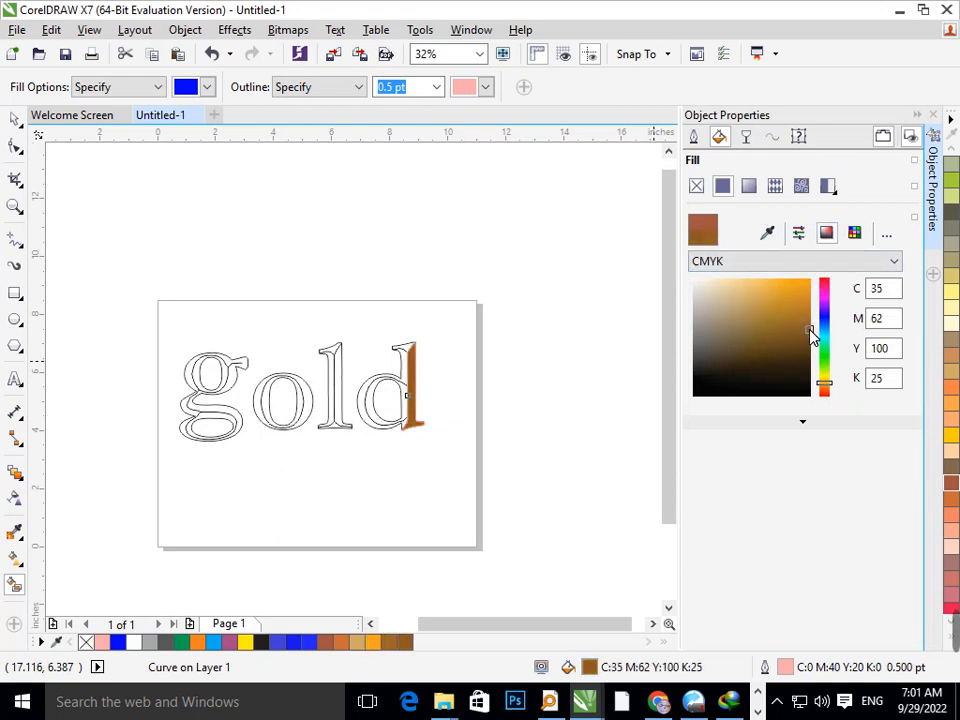
left_click(747, 187)
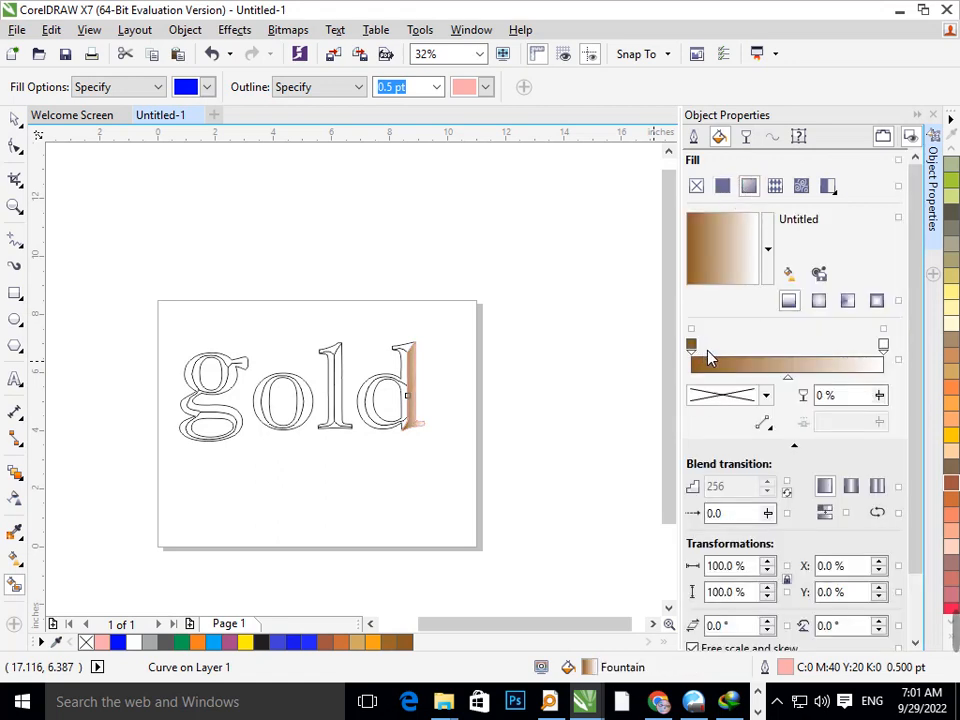
- Add a colour stop at 16% to the fountain fill and colour it orange (C:0 M:43 Y:89 K:0)
double_click(721, 362)
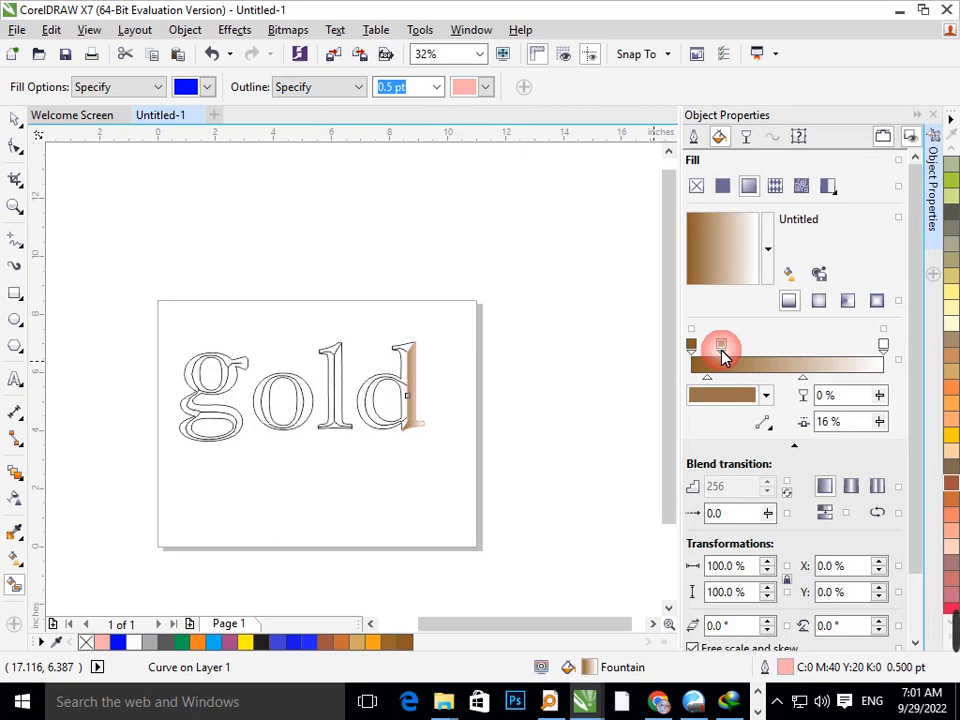
left_click(733, 402)
left_click(779, 483)
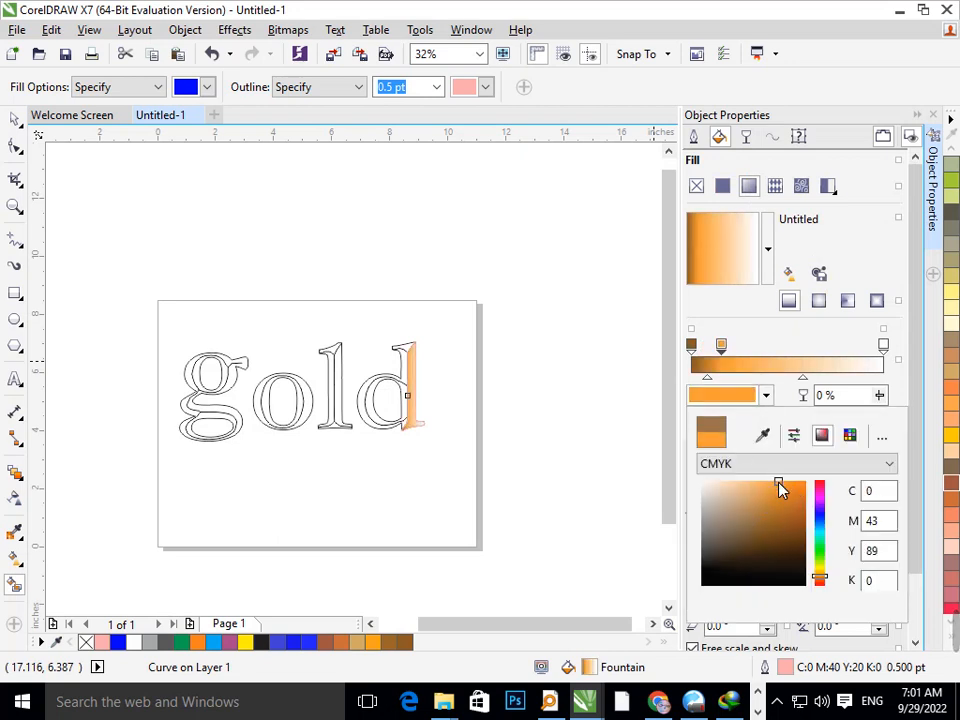
left_click(776, 358)
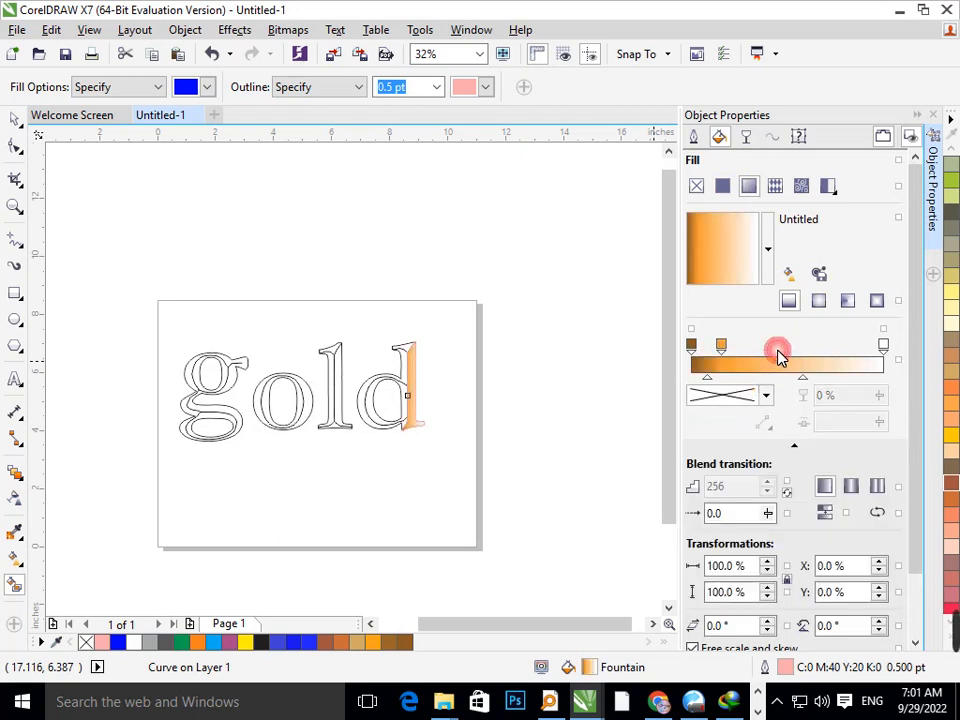
- Add four more stops along the rest of the gradient, one at 61% and the last moved to 91%
double_click(766, 360)
double_click(808, 358)
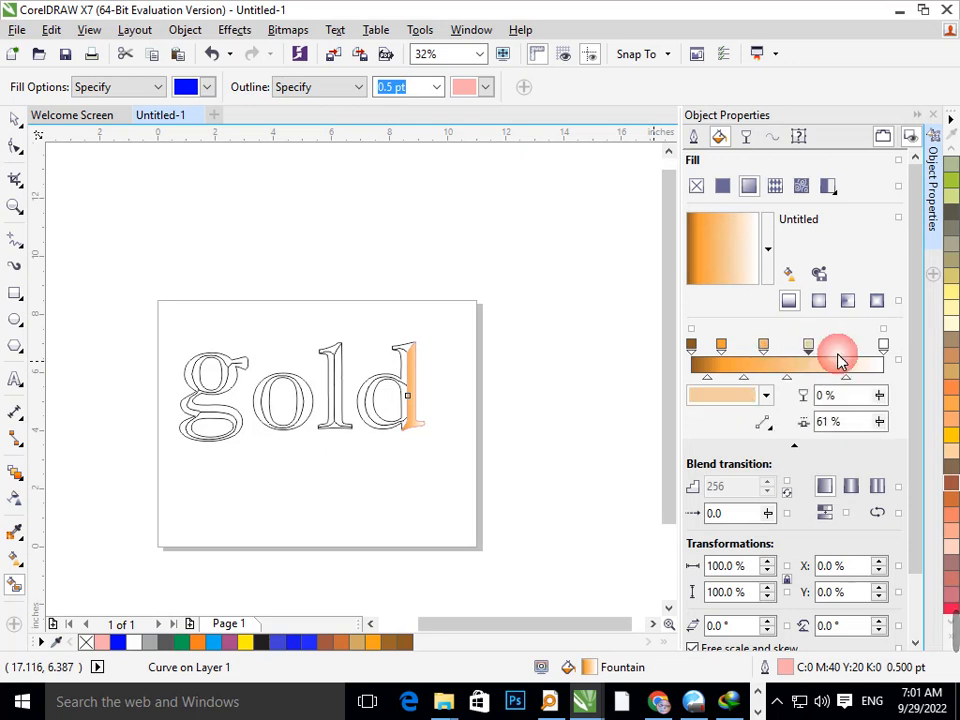
double_click(842, 358)
double_click(873, 352)
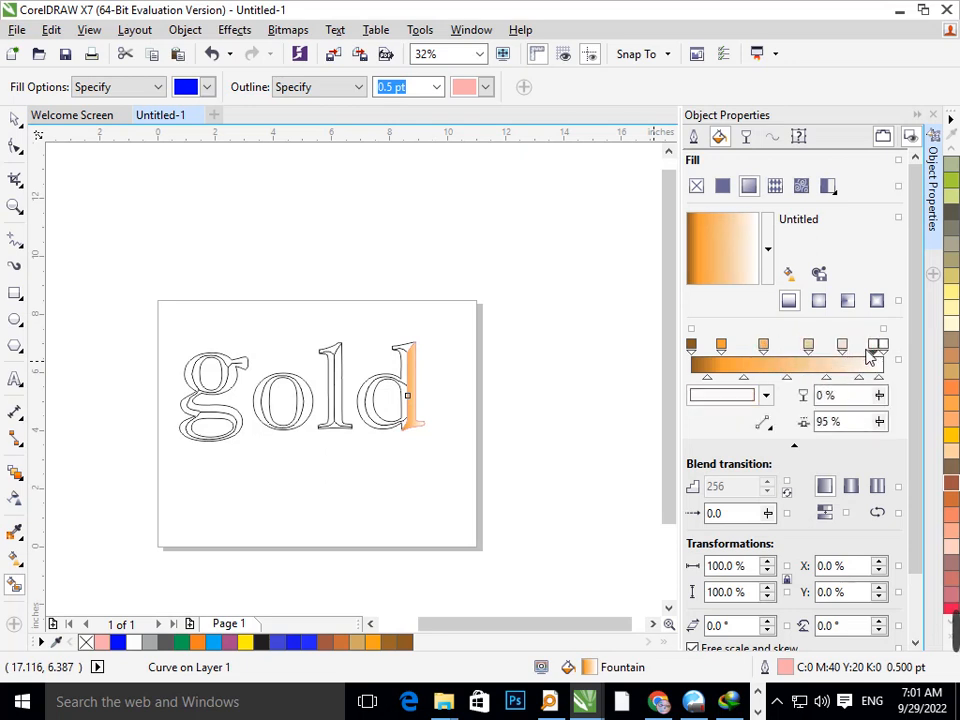
left_click_drag(867, 351, 855, 353)
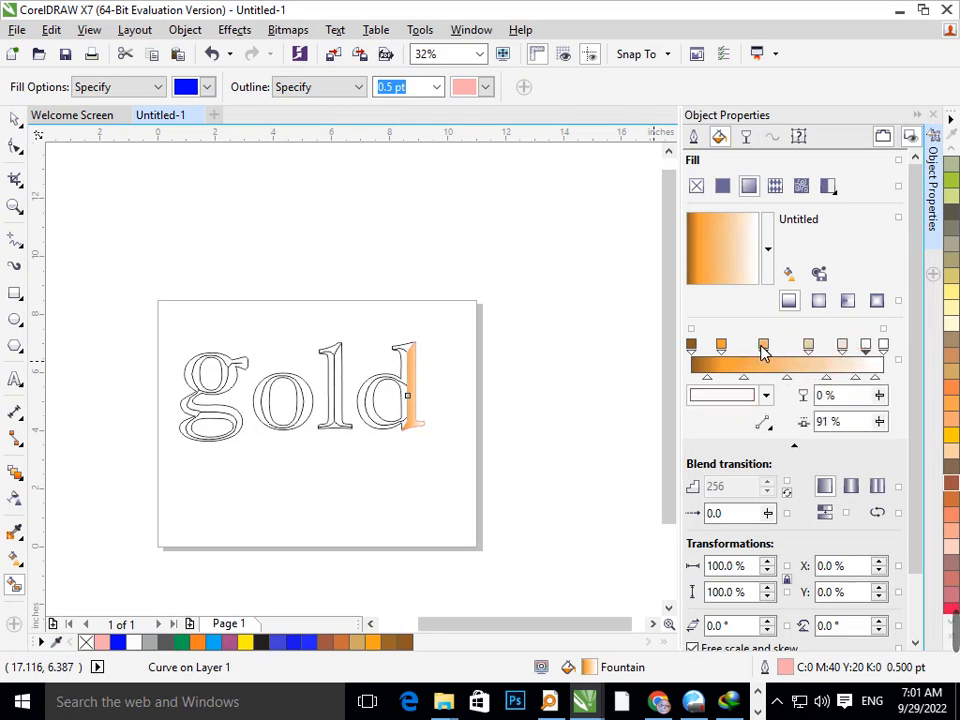
- Recolour the 16% stop of the fountain fill to a dark reddish orange
left_click(761, 346)
left_click(723, 348)
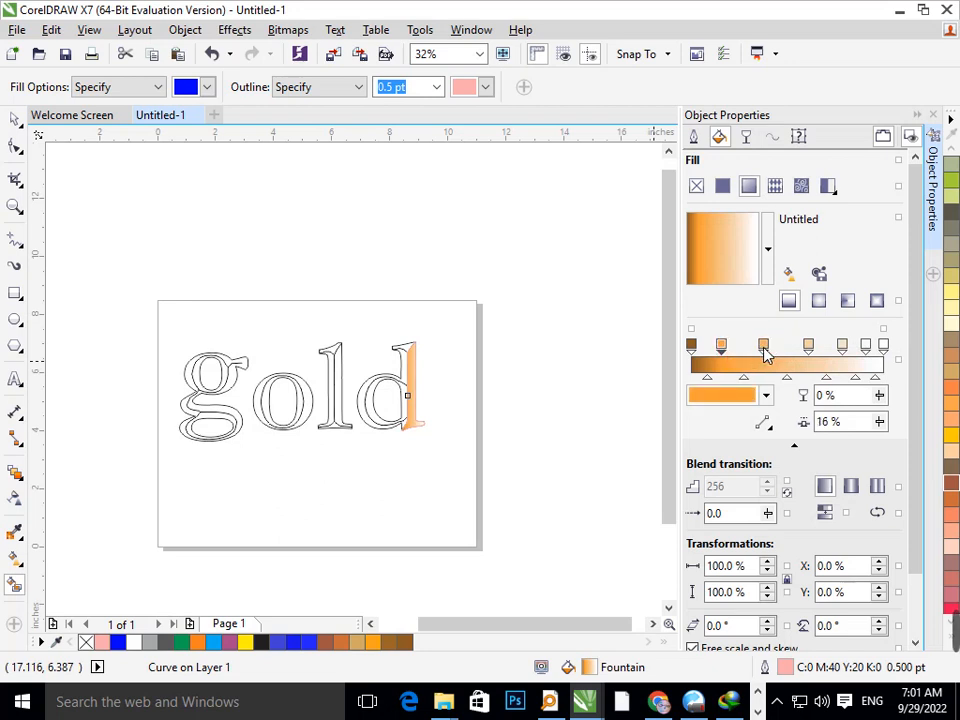
left_click(726, 395)
left_click_drag(776, 489, 803, 521)
left_click(770, 368)
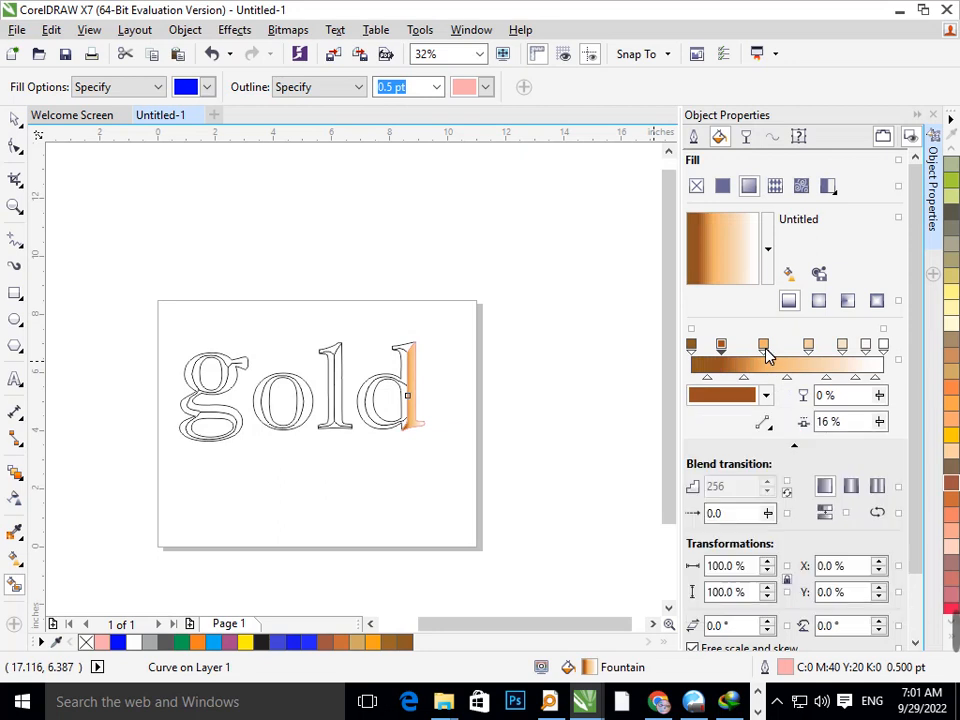
left_click(746, 394)
left_click_drag(773, 526, 793, 519)
left_click(810, 345)
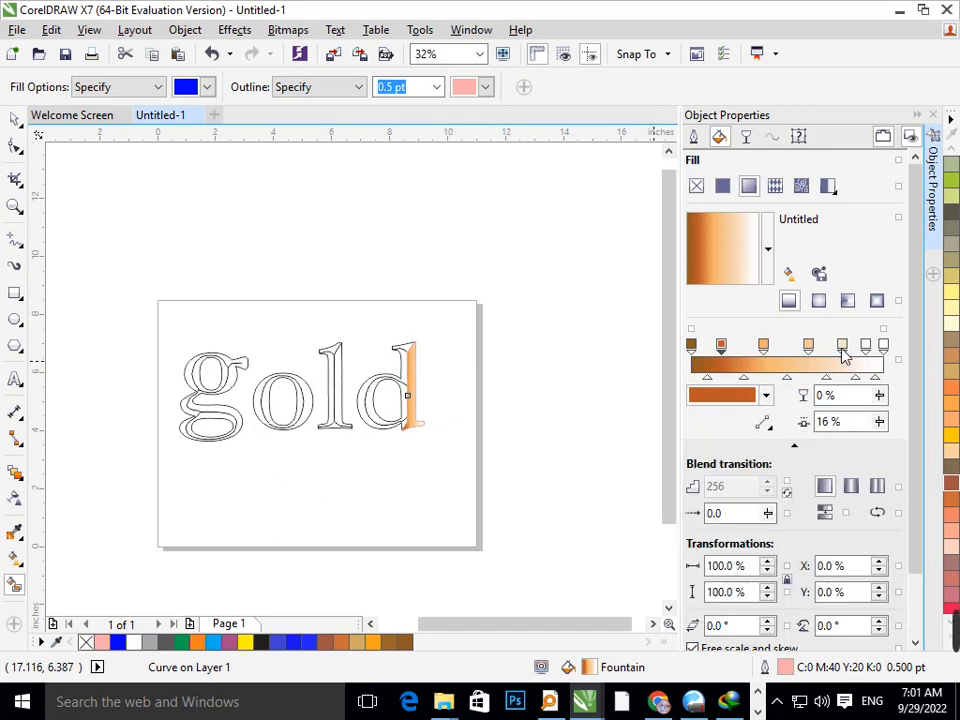
- Recolour the 61% stop of the fountain fill to brownish orange (C:22 M:67 Y:100 K:11)
left_click(808, 346)
left_click(748, 393)
left_click(797, 525)
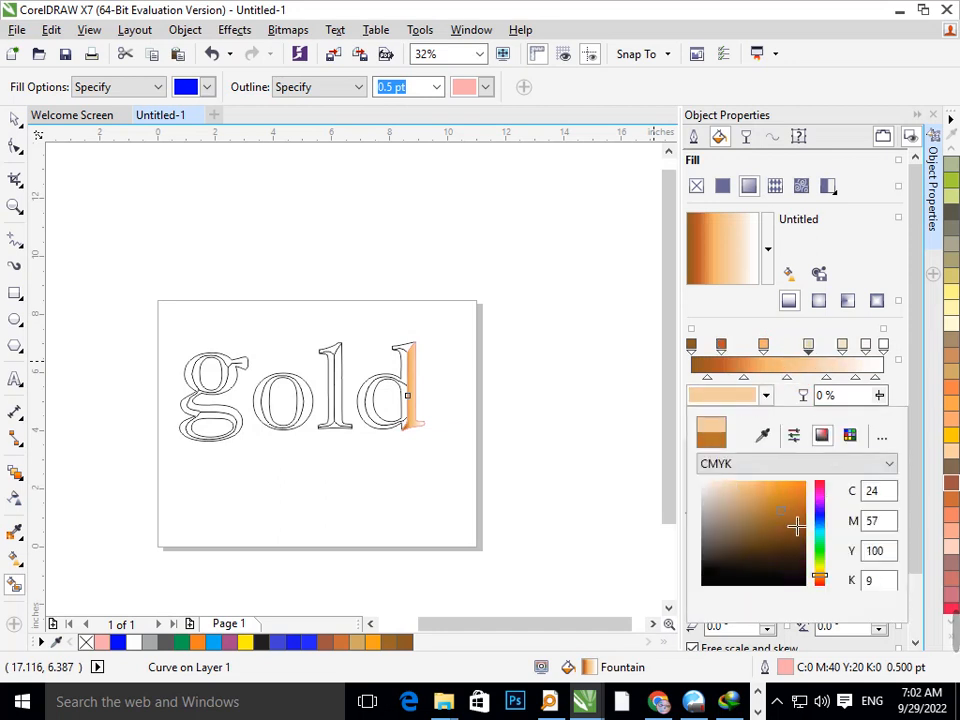
left_click(803, 513)
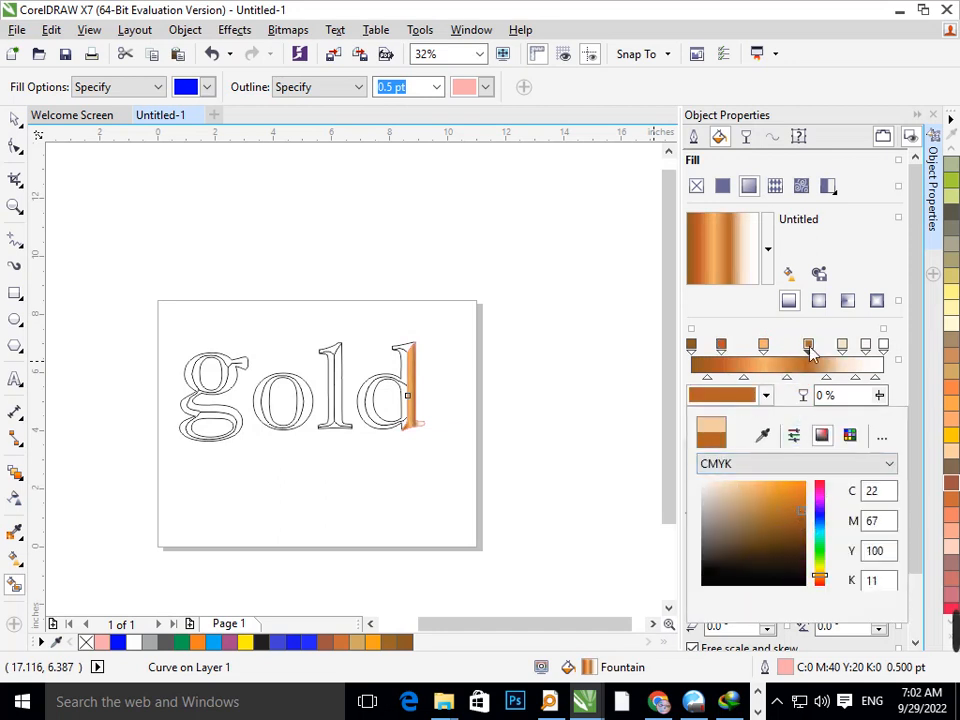
- Recolour the stop between 61% and 91% to golden orange (C:13 M:53 Y:100 K:1)
left_click(842, 345)
left_click(842, 345)
left_click(750, 396)
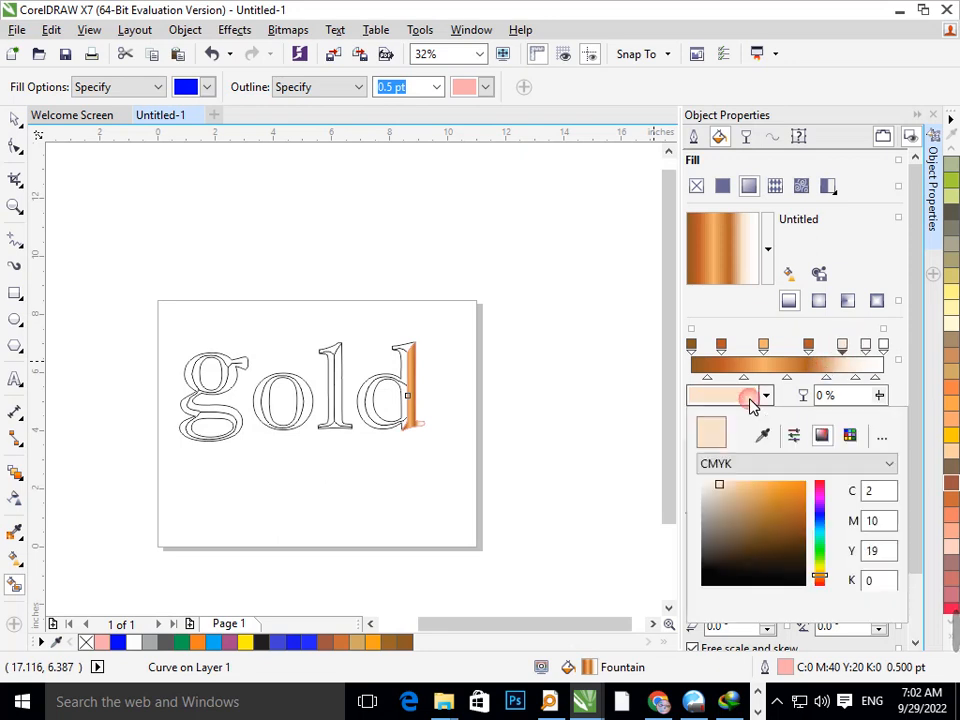
left_click_drag(790, 514, 789, 503)
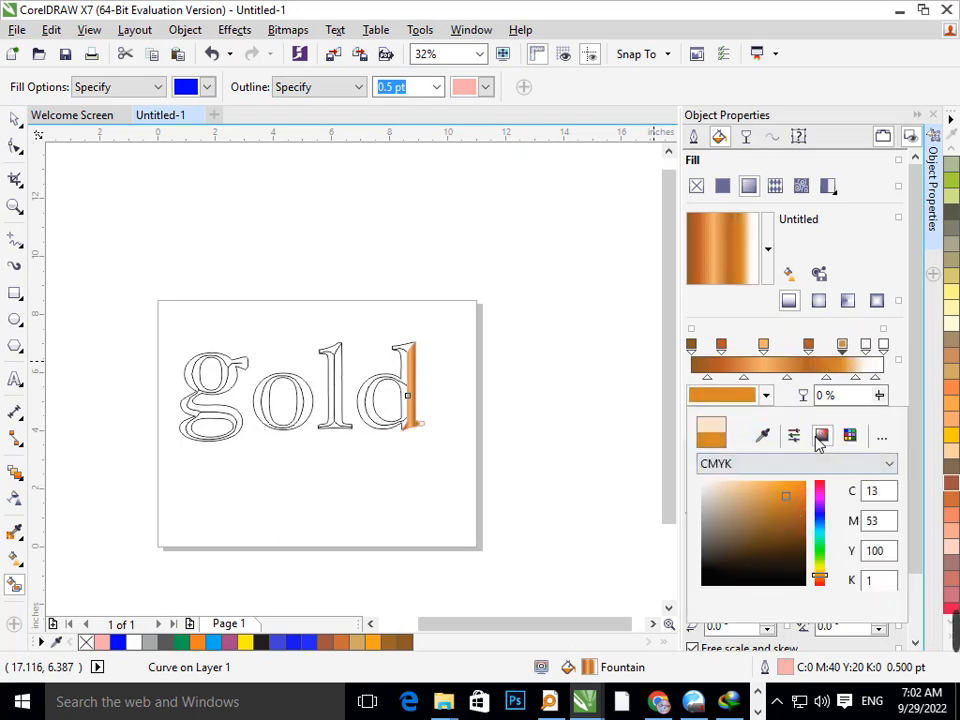
- Recolour the 91% stop of the fountain fill to light golden orange (C:15 M:49 Y:85 K:1)
left_click(866, 346)
left_click(866, 346)
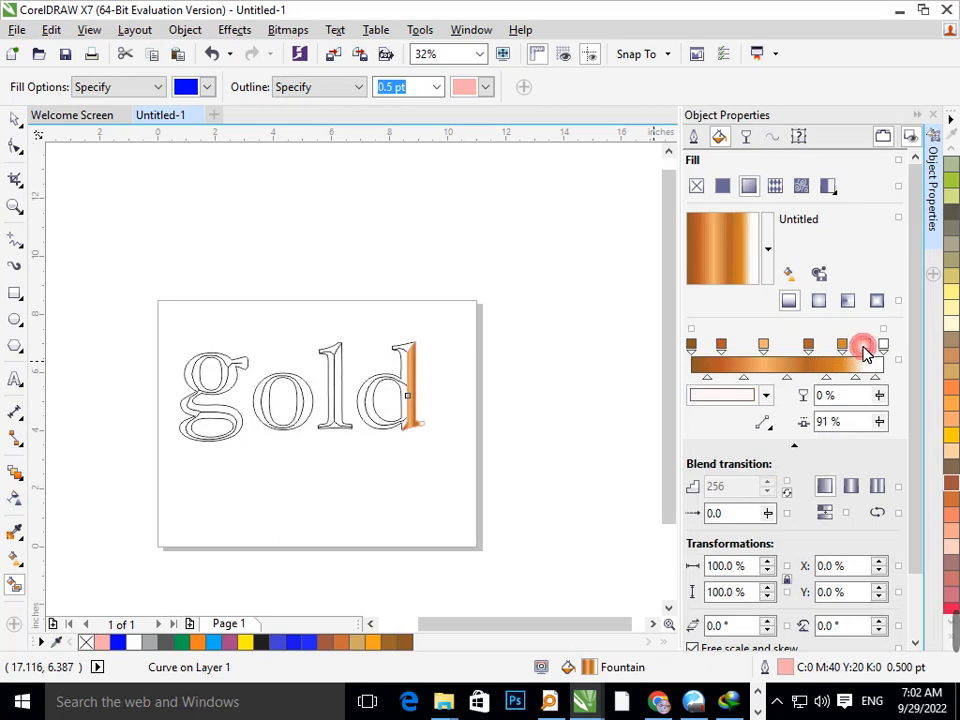
left_click(760, 396)
left_click(798, 494)
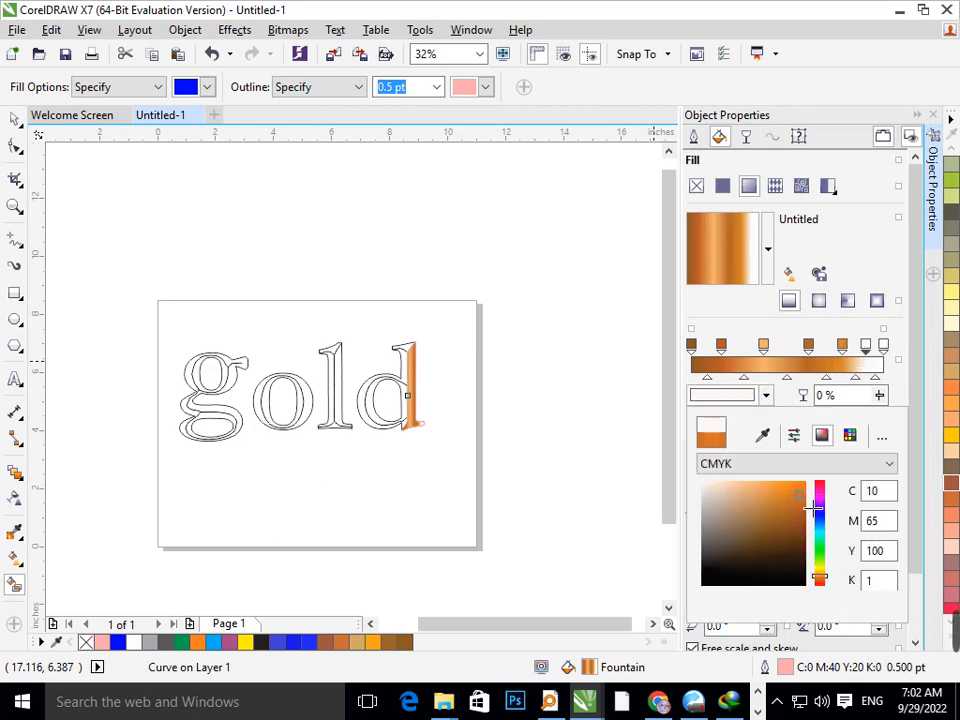
mouse_move(800, 506)
left_mouse_down()
mouse_move(810, 535)
mouse_move(767, 501)
left_mouse_up()
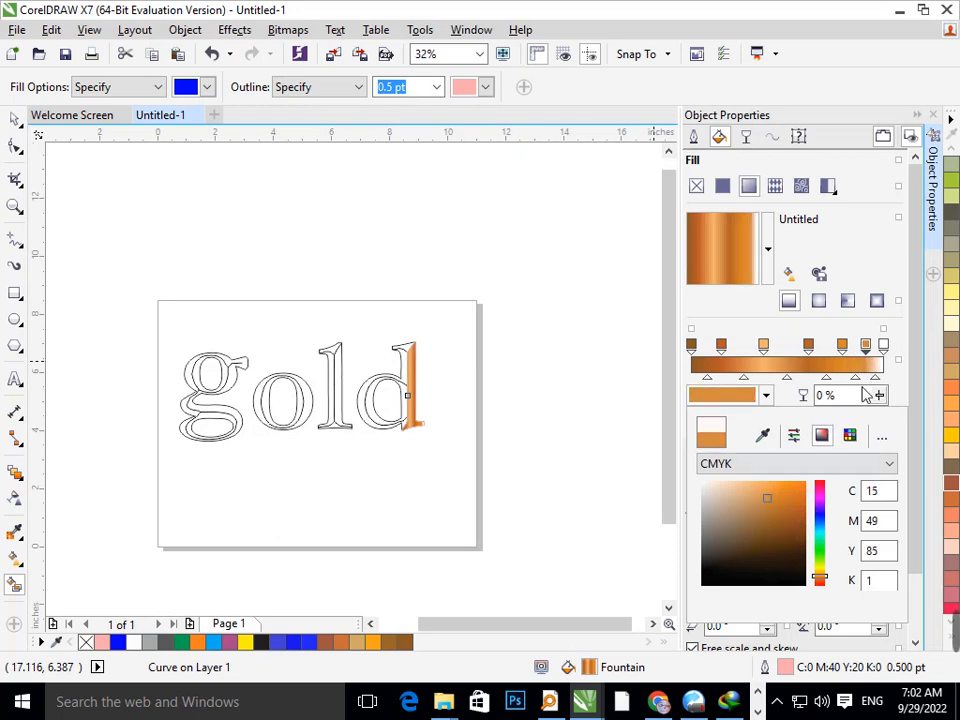
- Open the white end stop's colour and try to move that stop off the end of the gradient
left_click(884, 345)
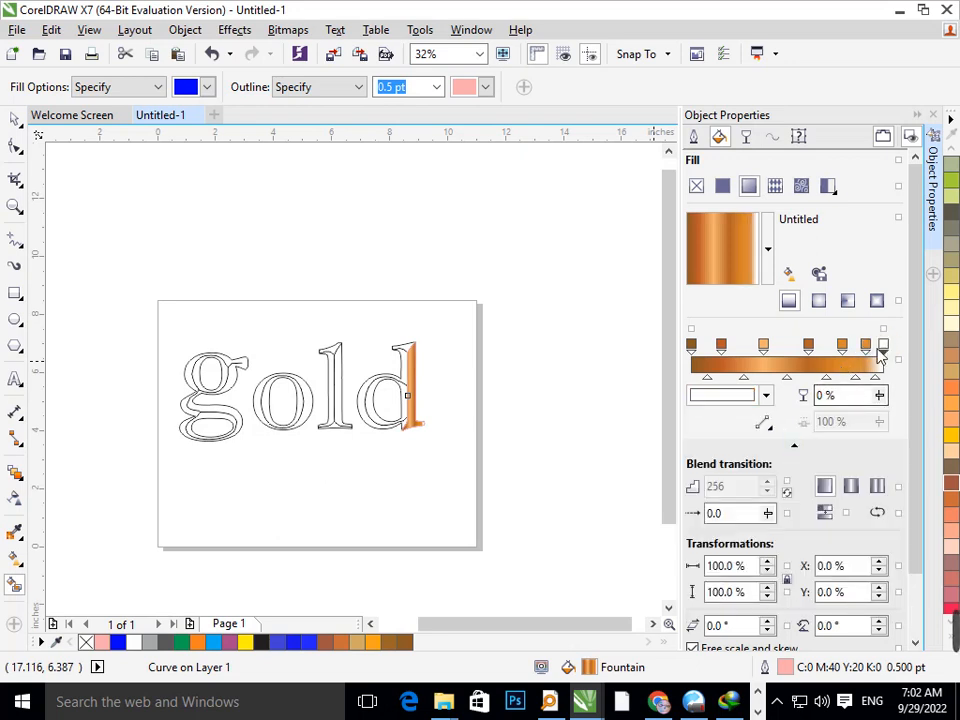
left_click(753, 397)
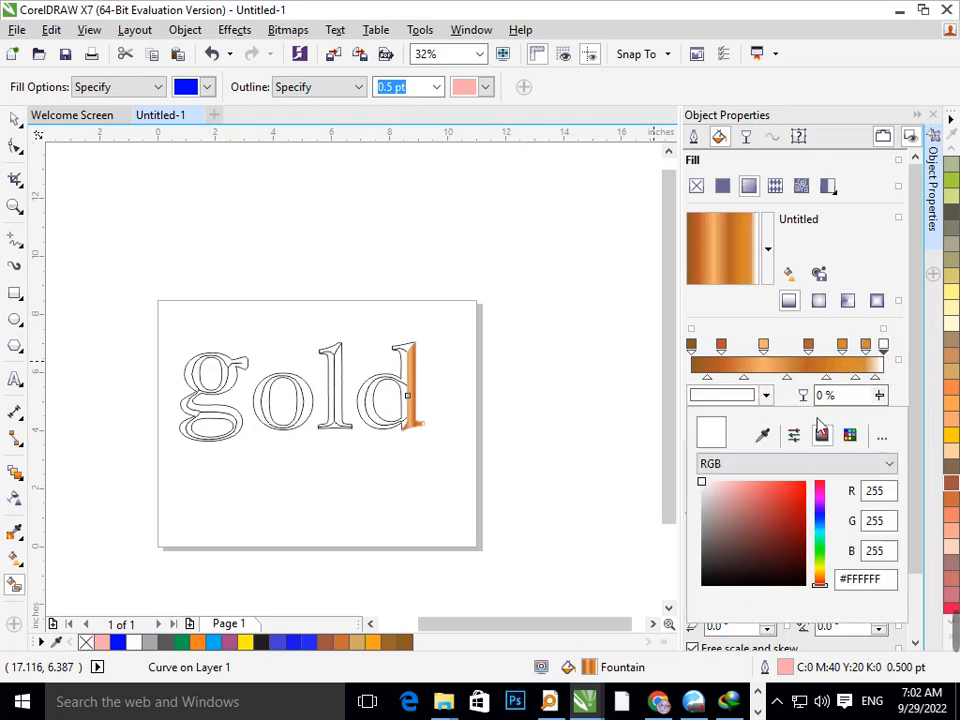
left_click(883, 345)
left_click_drag(883, 346, 805, 382)
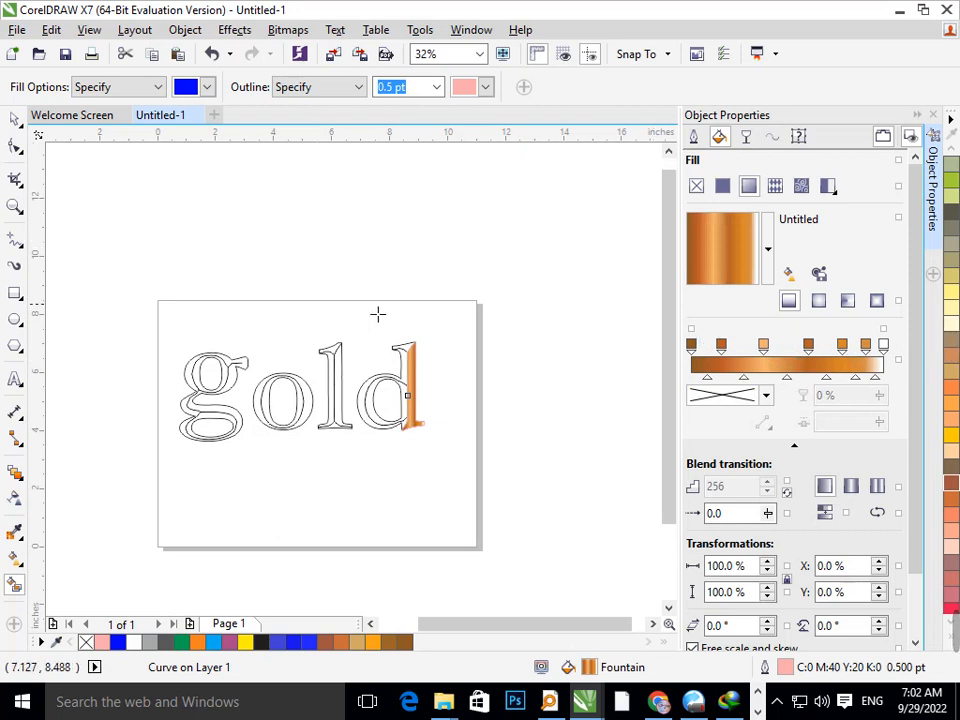
- Switch to the Pick tool and select the gradient-filled "d" stem face
left_click(15, 119)
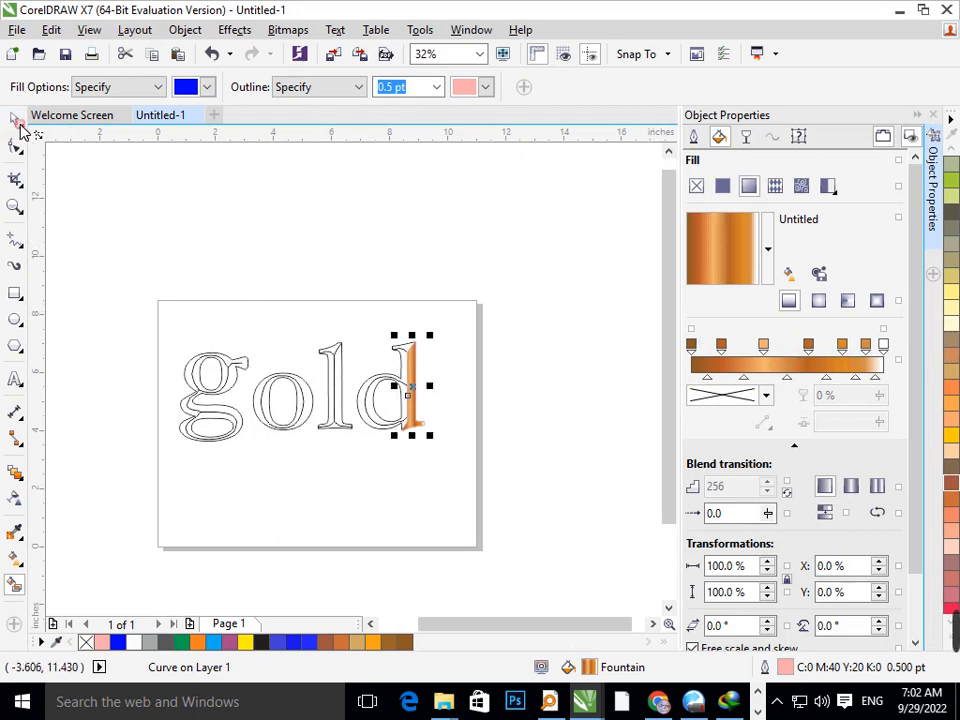
left_click(286, 308)
left_click(415, 420)
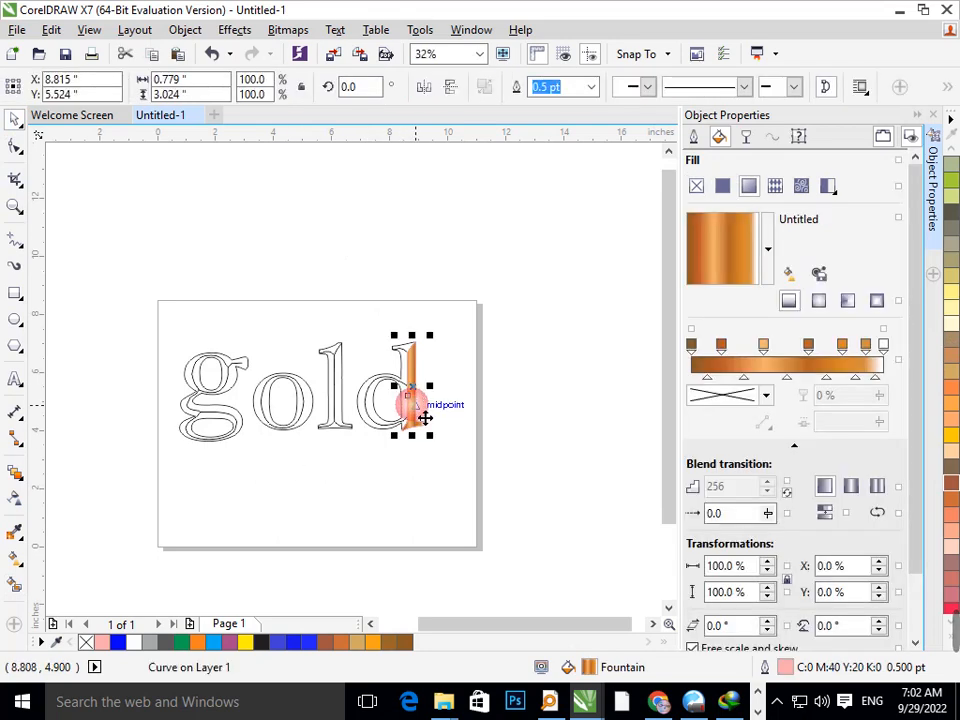
left_click(17, 585)
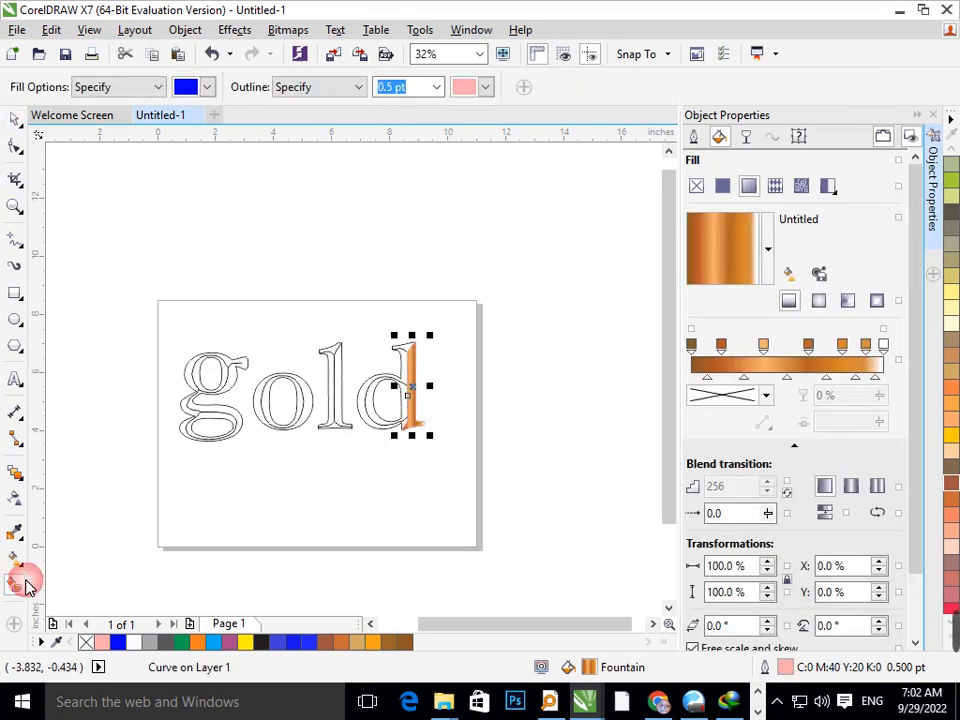
left_click(376, 428)
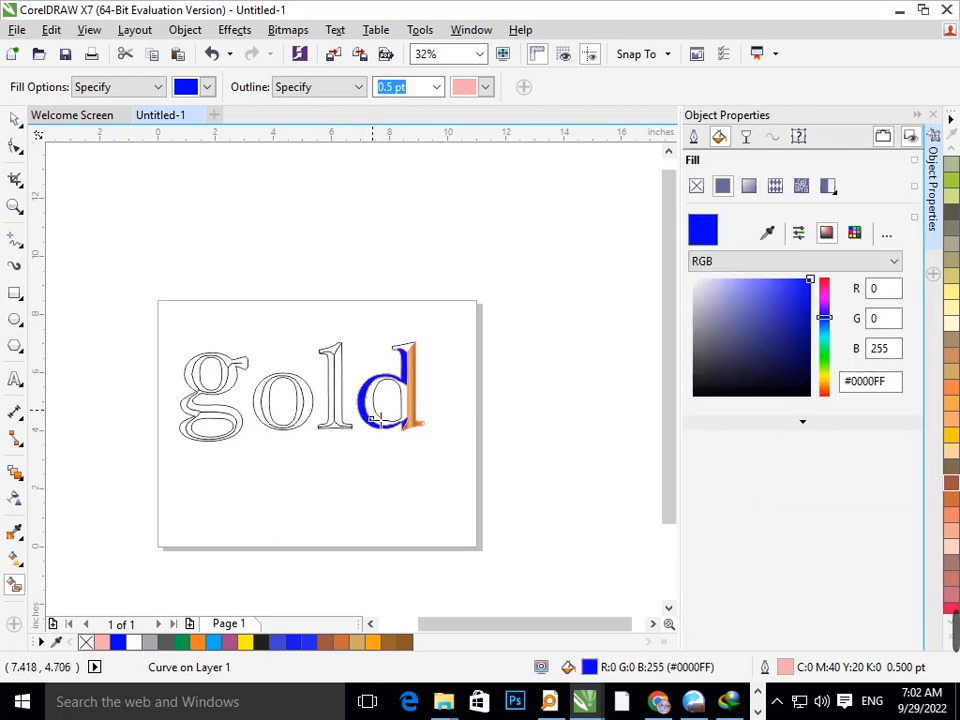
key("ctrl+z")
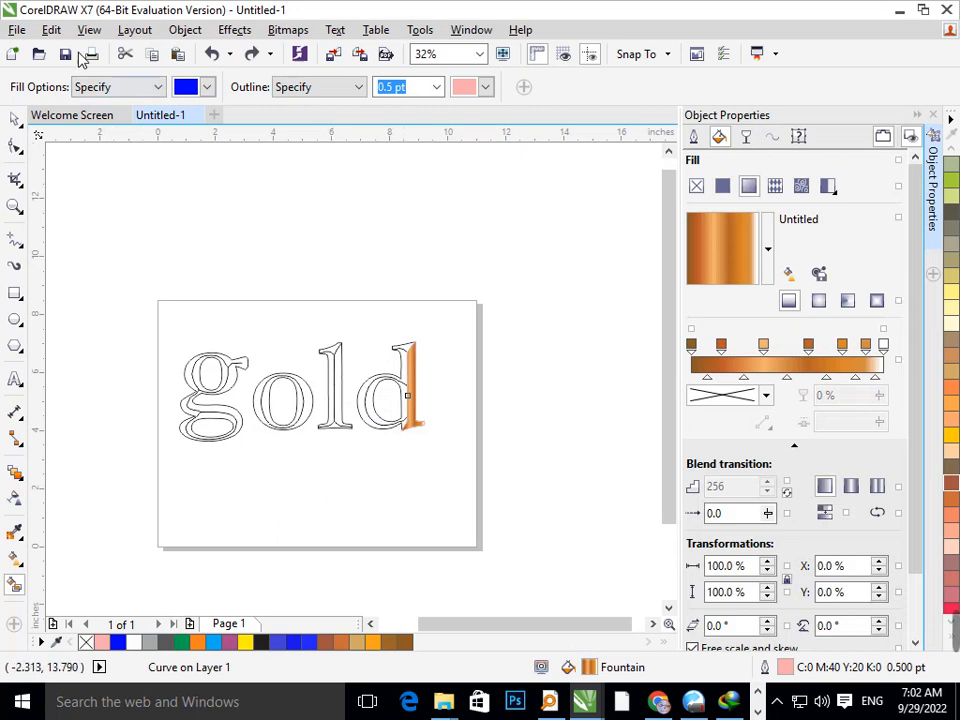
left_click(51, 30)
mouse_move(89, 30)
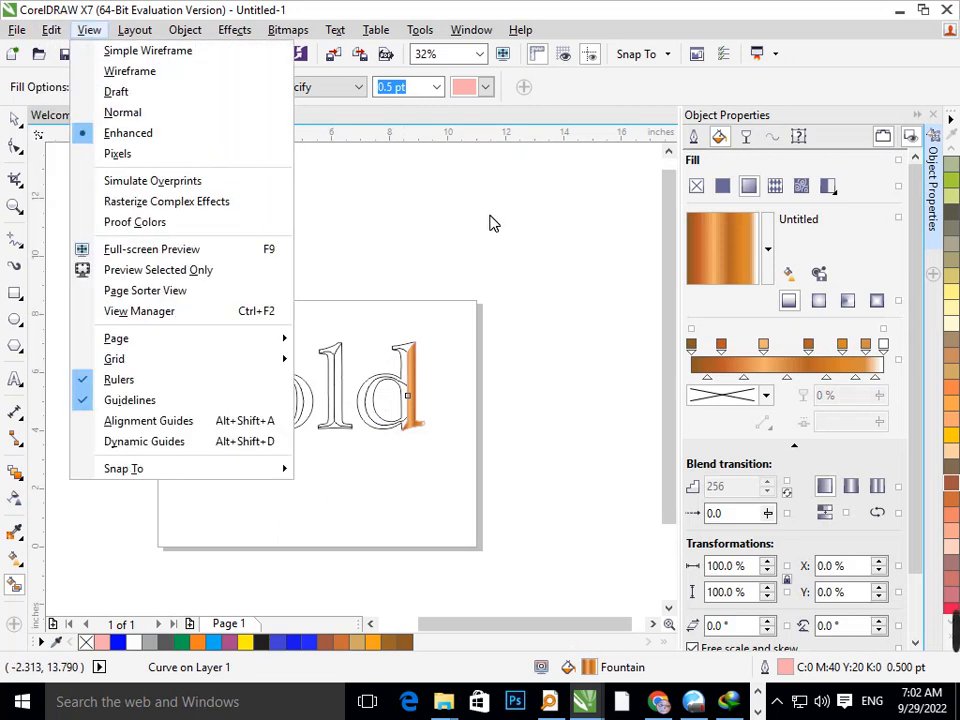
left_click(678, 218)
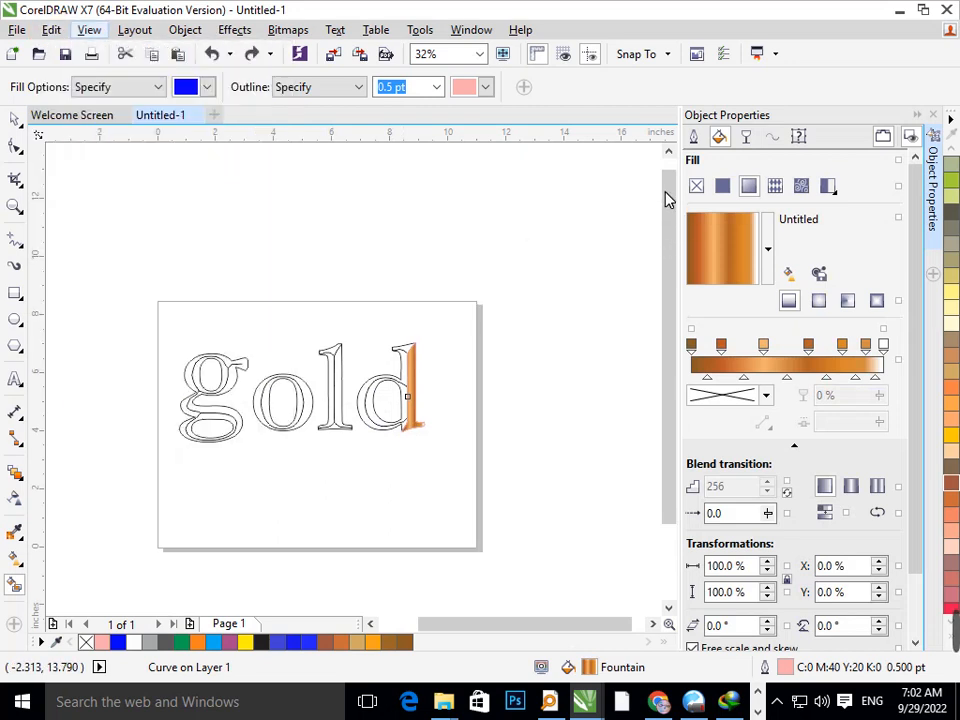
left_click(407, 370)
key("ctrl+z")
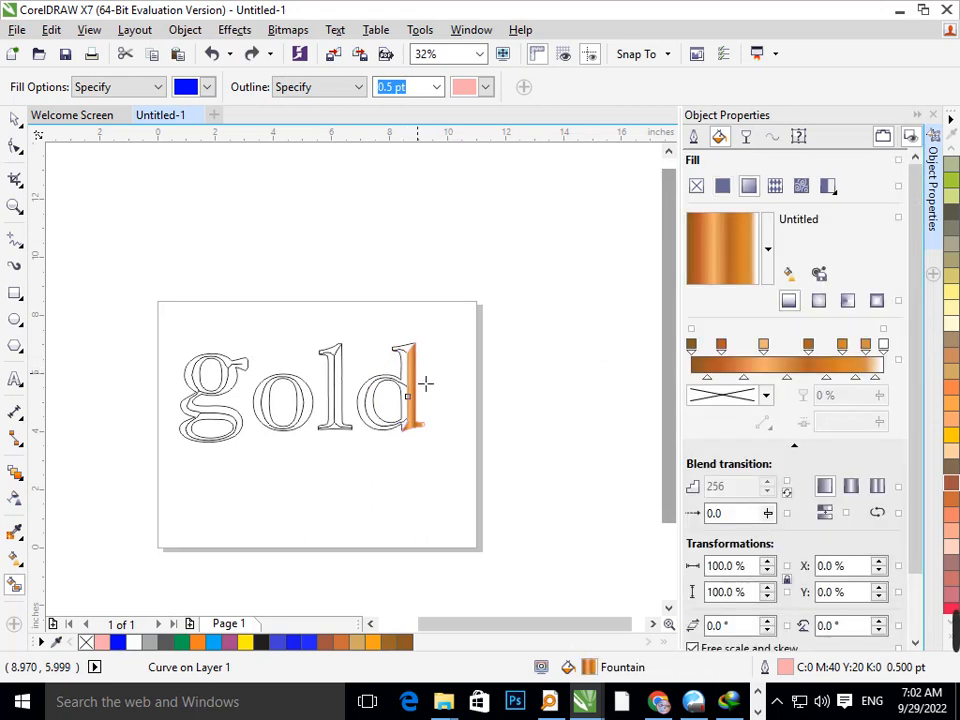
left_click(425, 383)
key("ctrl+z")
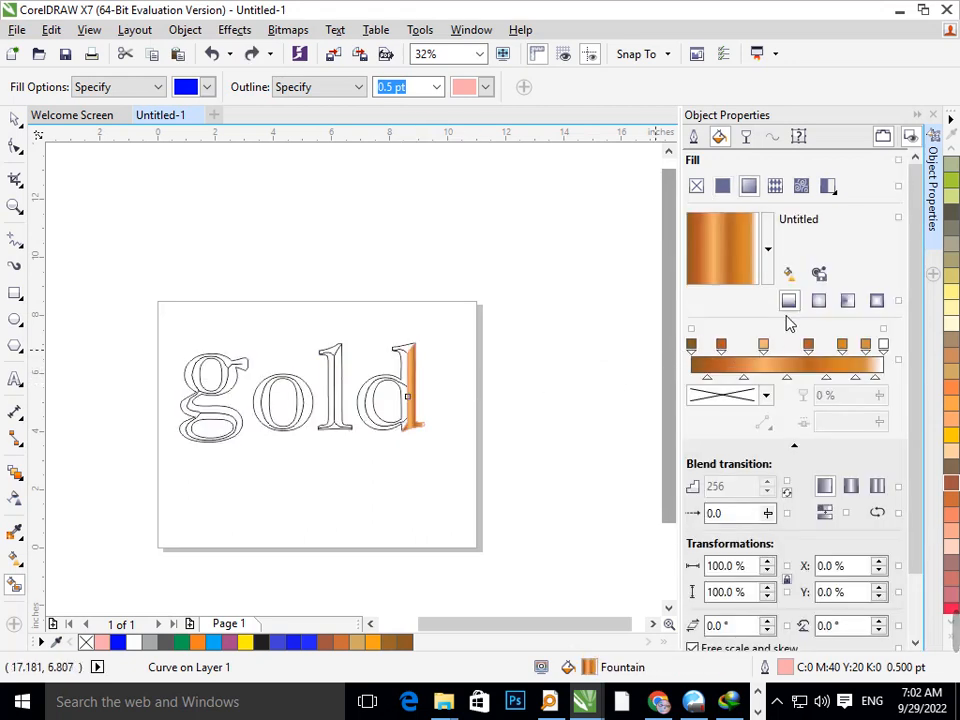
left_click(722, 188)
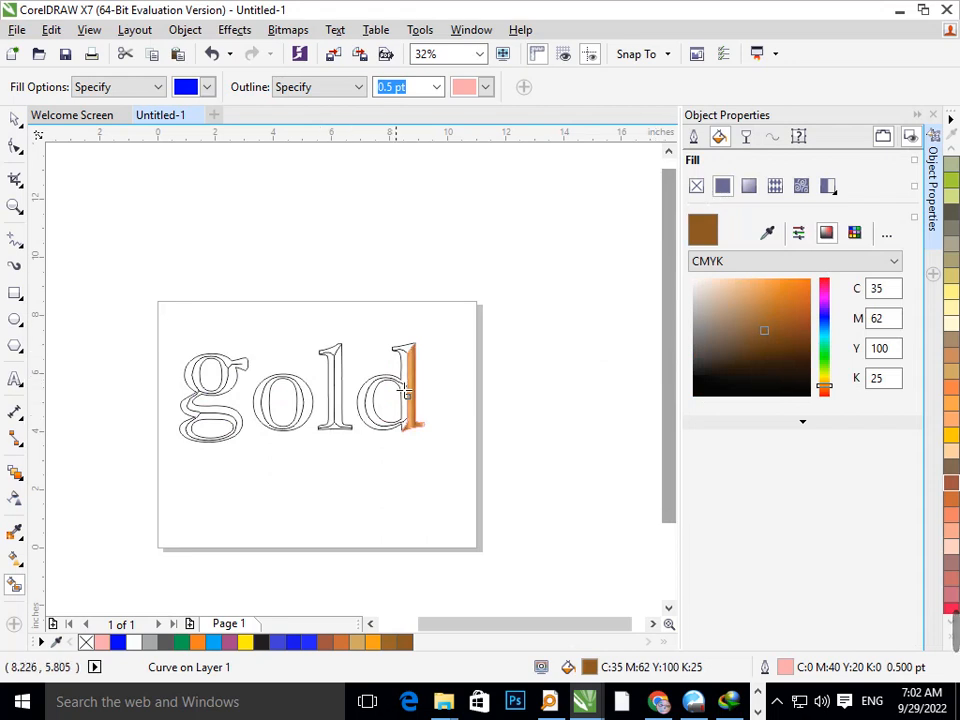
key("ctrl+z")
left_click(410, 383)
key("ctrl+z")
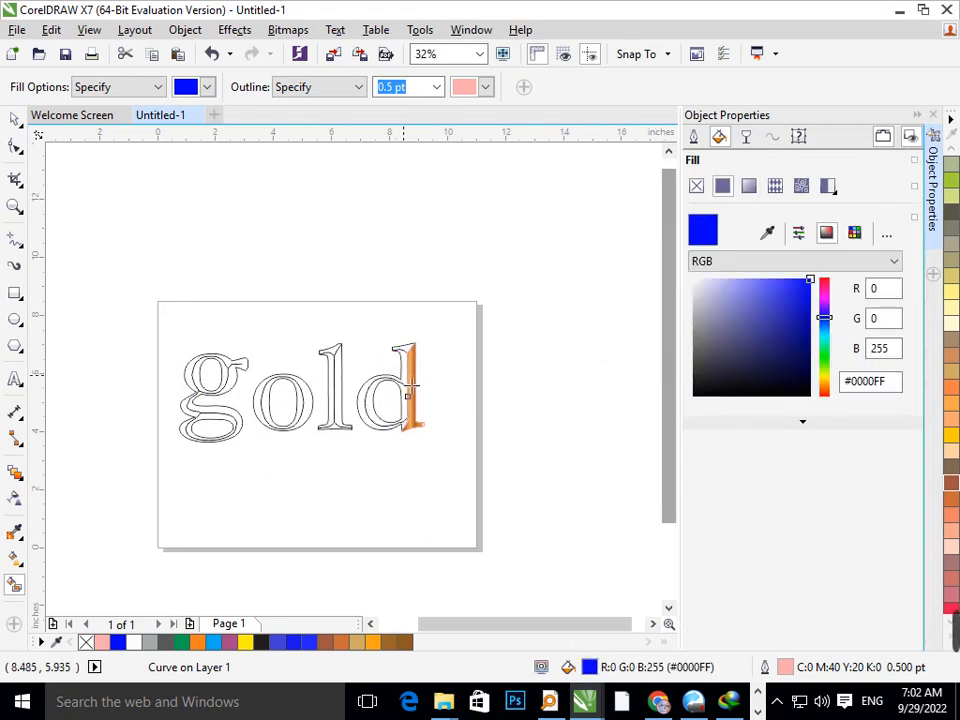
- Try to copy only the Fill property from the gradient-filled "d" stem using Copy Properties From
left_click(52, 30)
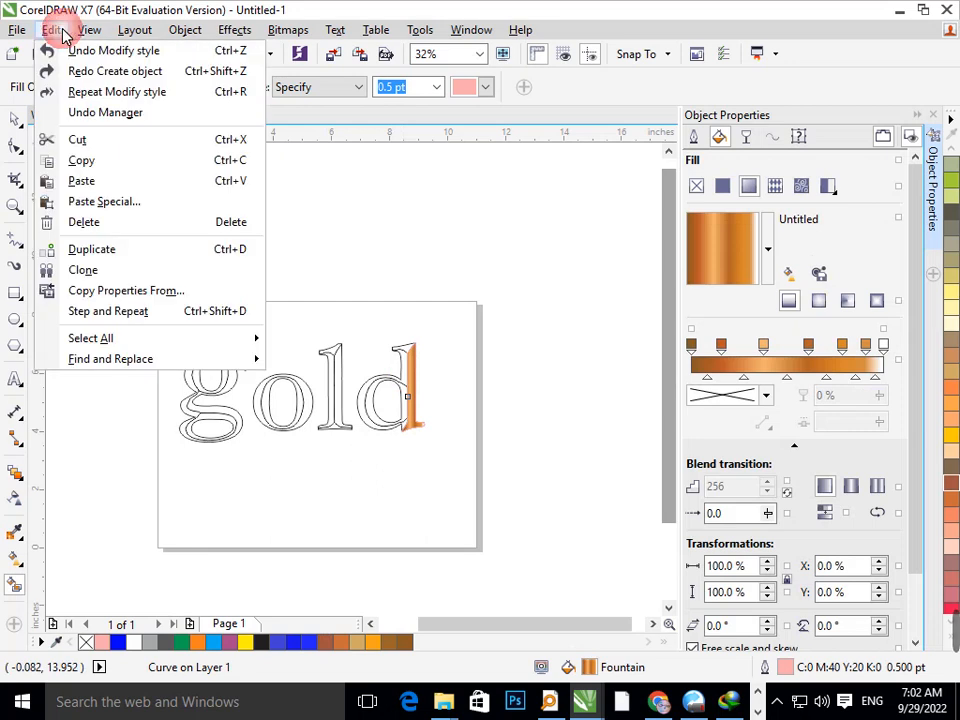
left_click(128, 291)
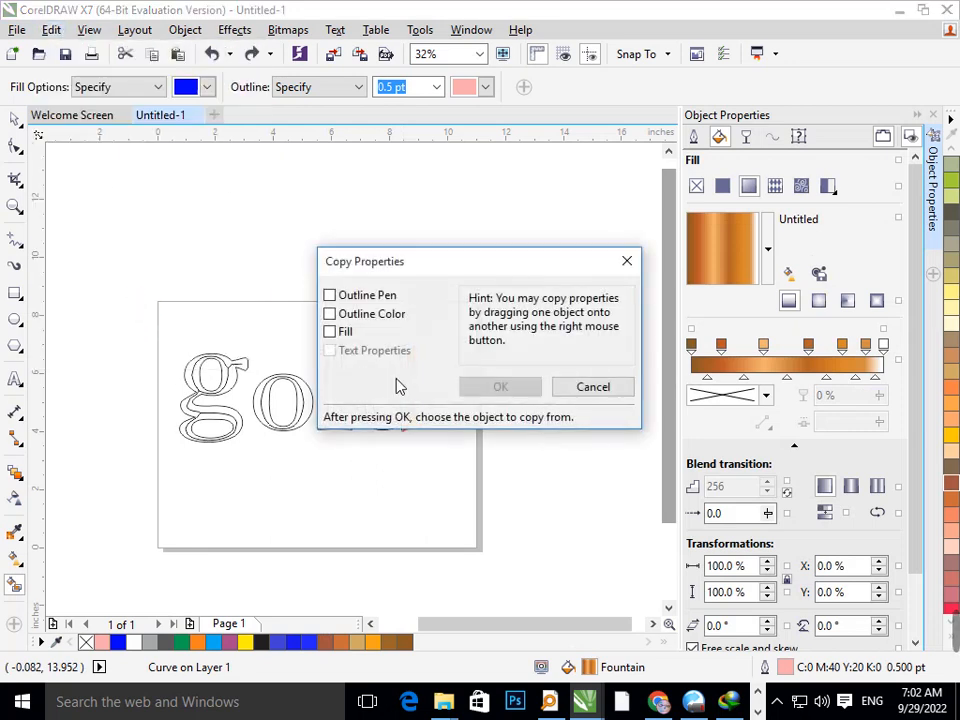
left_click(351, 336)
left_click(497, 387)
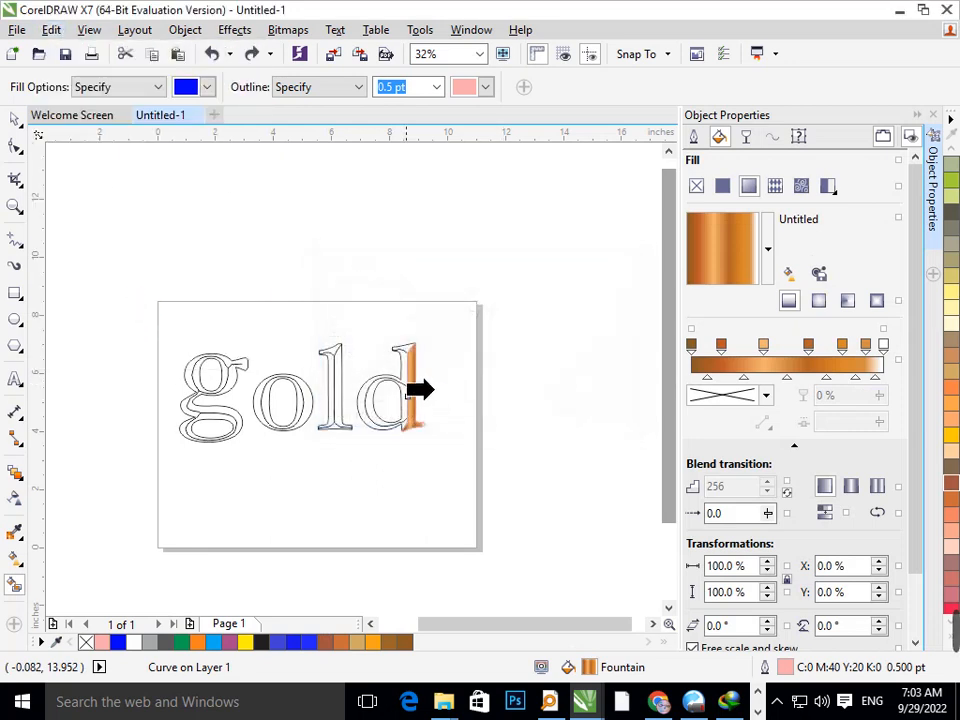
left_click(420, 380)
left_click(597, 380)
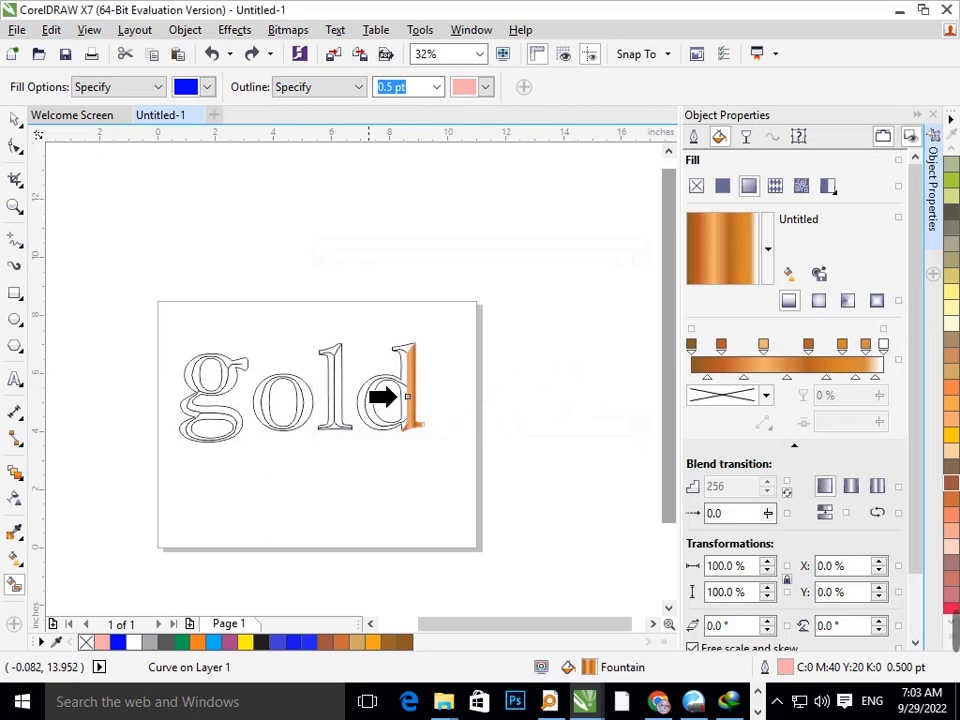
- Smart Fill the remaining faces of the "d", both bowl faces and the upper serif, with solid blue (R:0 G:0 B:255)
key("F2")
left_click_drag(320, 301, 484, 446)
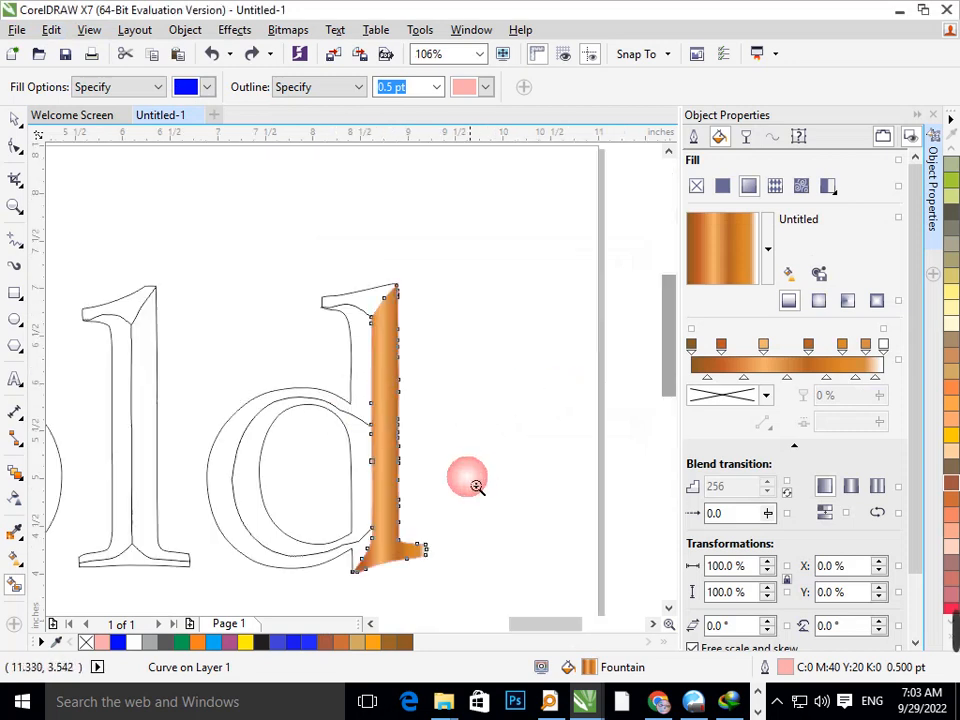
left_click(10, 120)
left_click(300, 422)
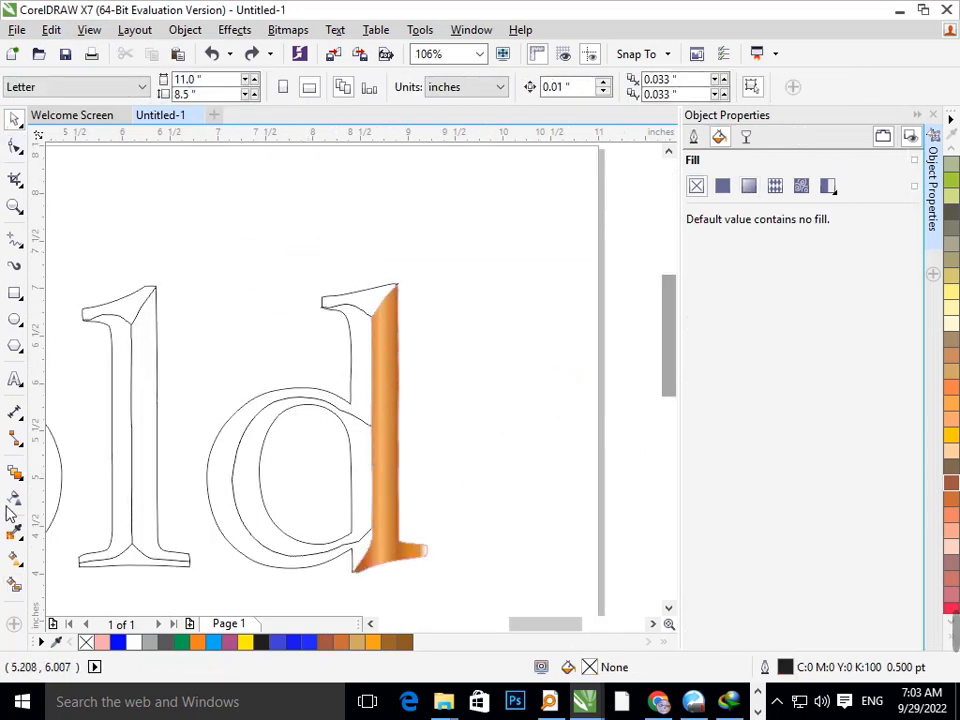
left_click(15, 585)
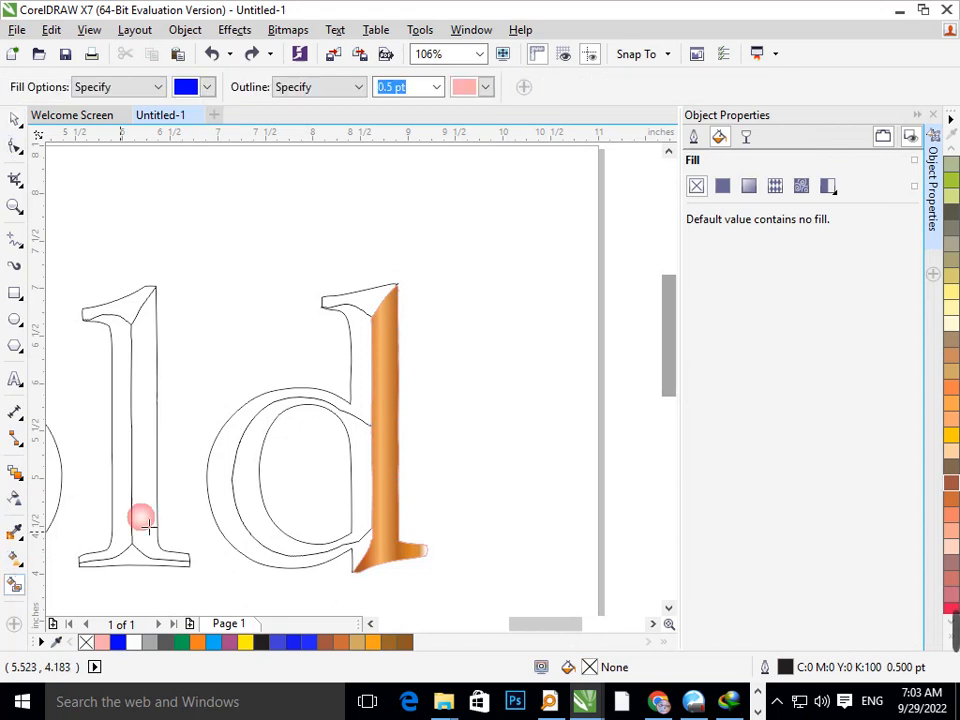
left_click(232, 492)
left_click(252, 499)
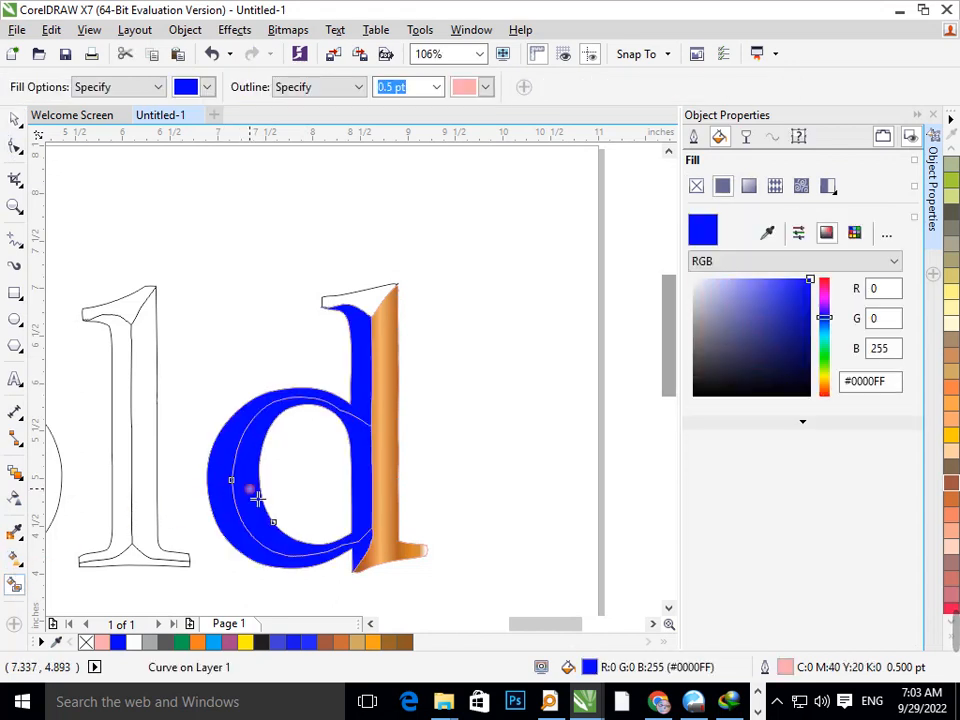
left_click(381, 309)
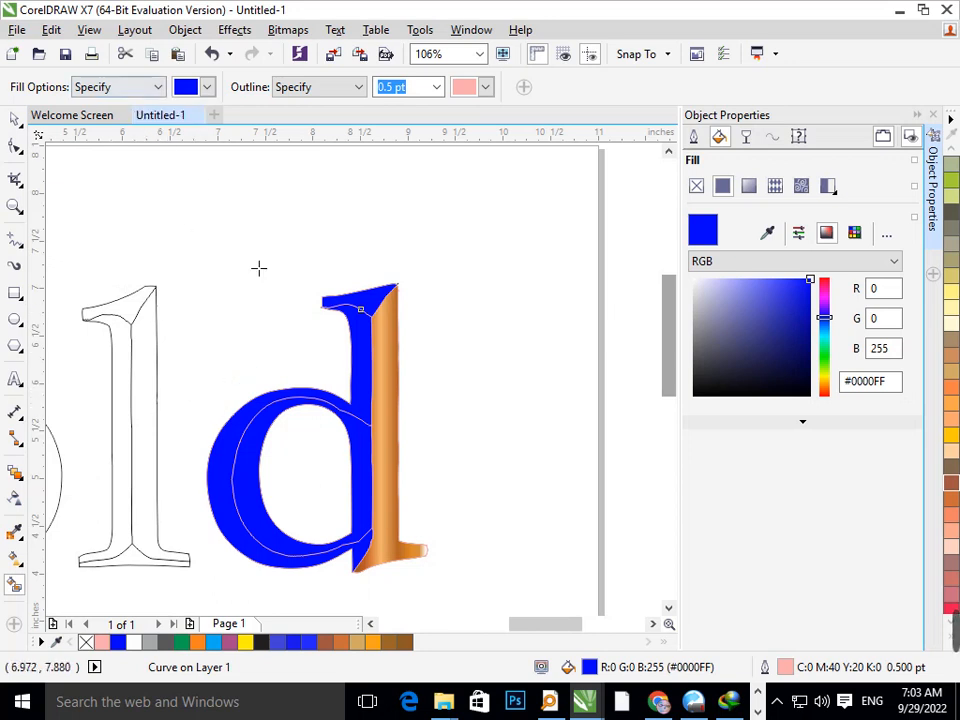
- Set up a new object search for objects with a Uniform Color fill
left_click(49, 29)
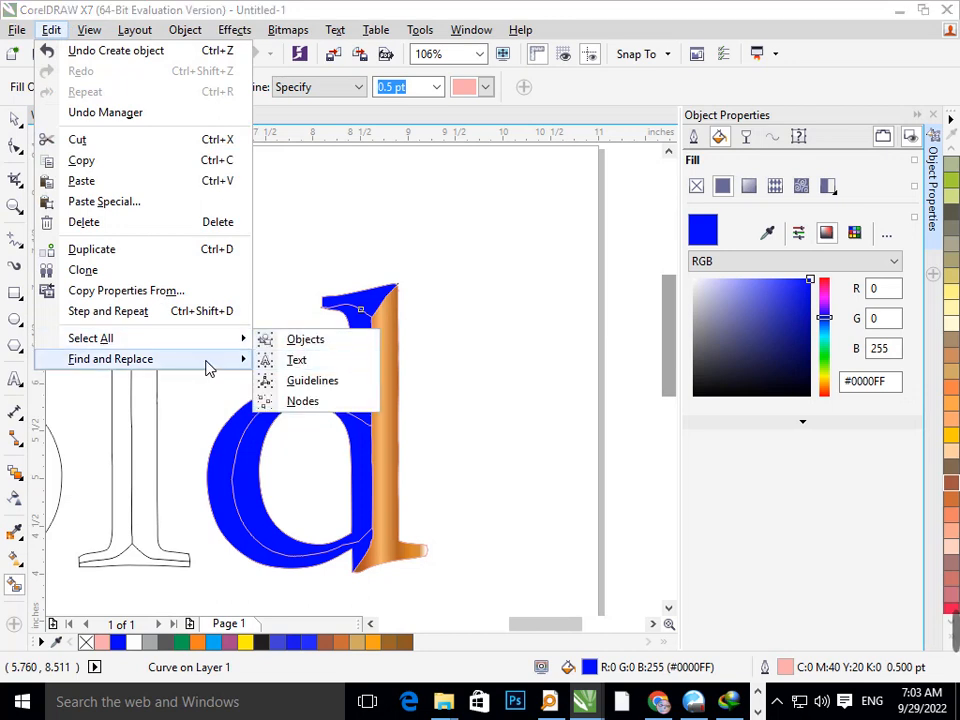
mouse_move(208, 361)
left_click(308, 364)
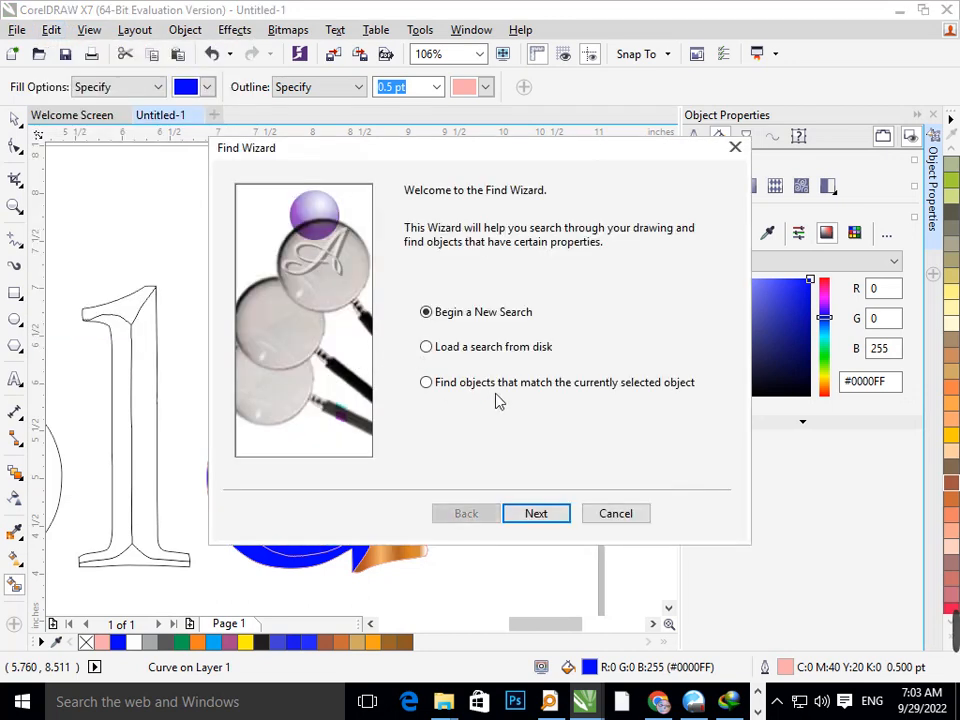
left_click(551, 514)
left_click(490, 227)
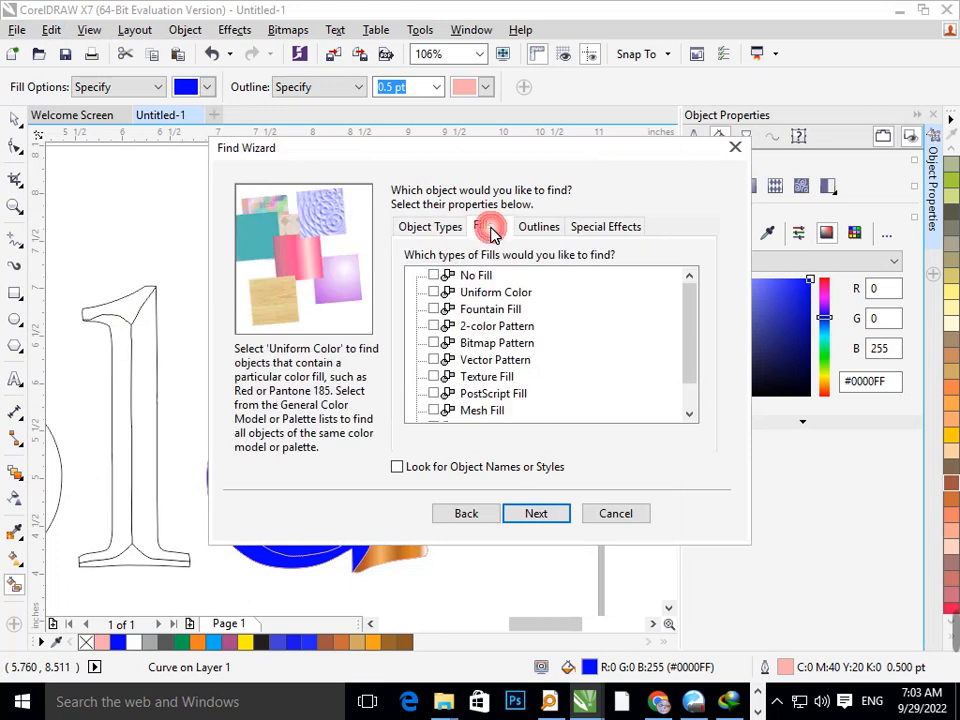
left_click(533, 515)
left_click_drag(386, 147, 721, 97)
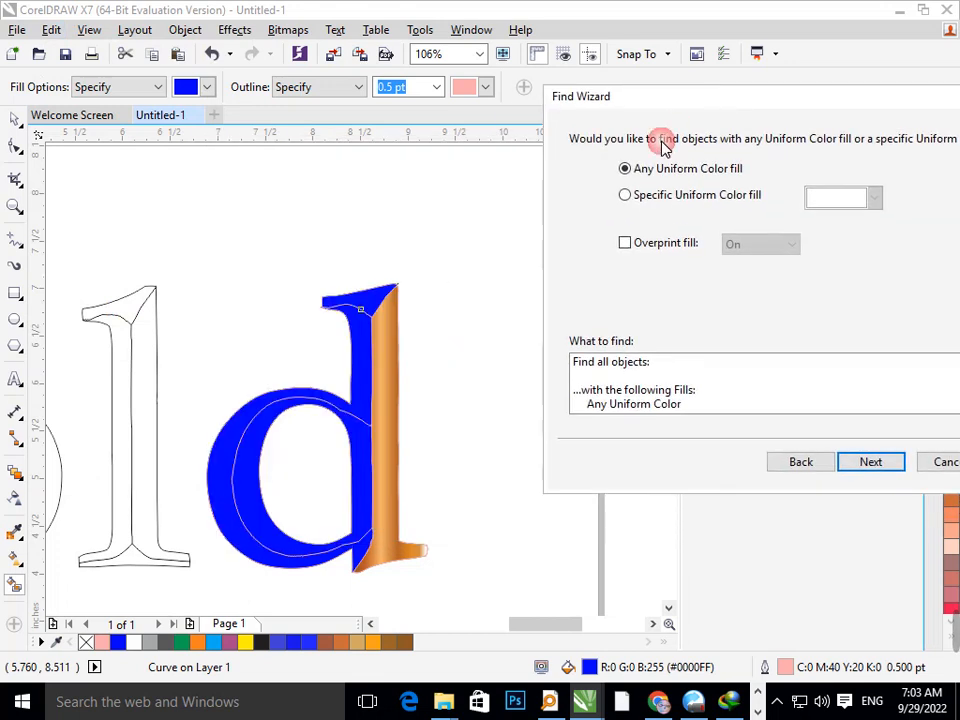
- Limit the search to the specific blue (R:0 G:0 B:255) sampled from the "d", and select all matching objects
left_click(668, 194)
left_click(842, 198)
left_click(816, 341)
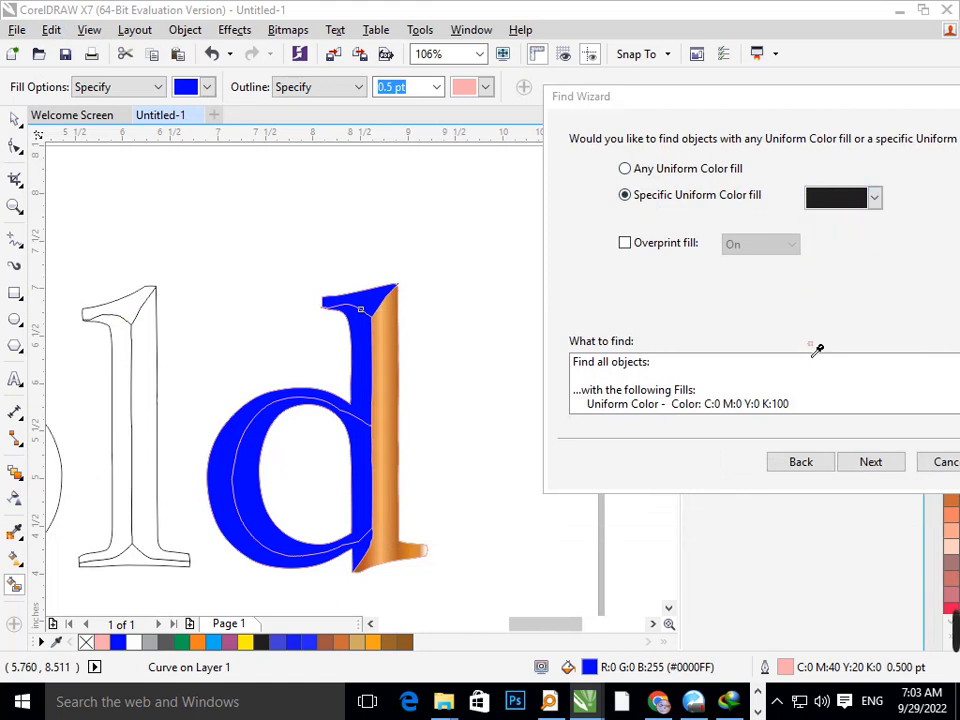
left_click(365, 446)
left_click(868, 462)
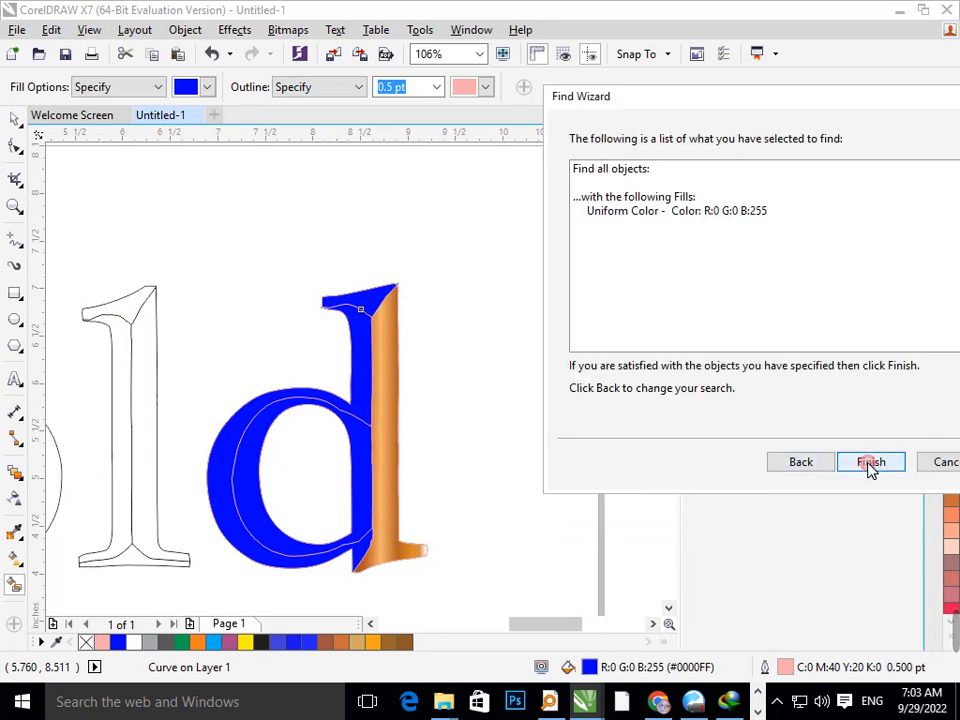
left_click(868, 465)
left_click(516, 353)
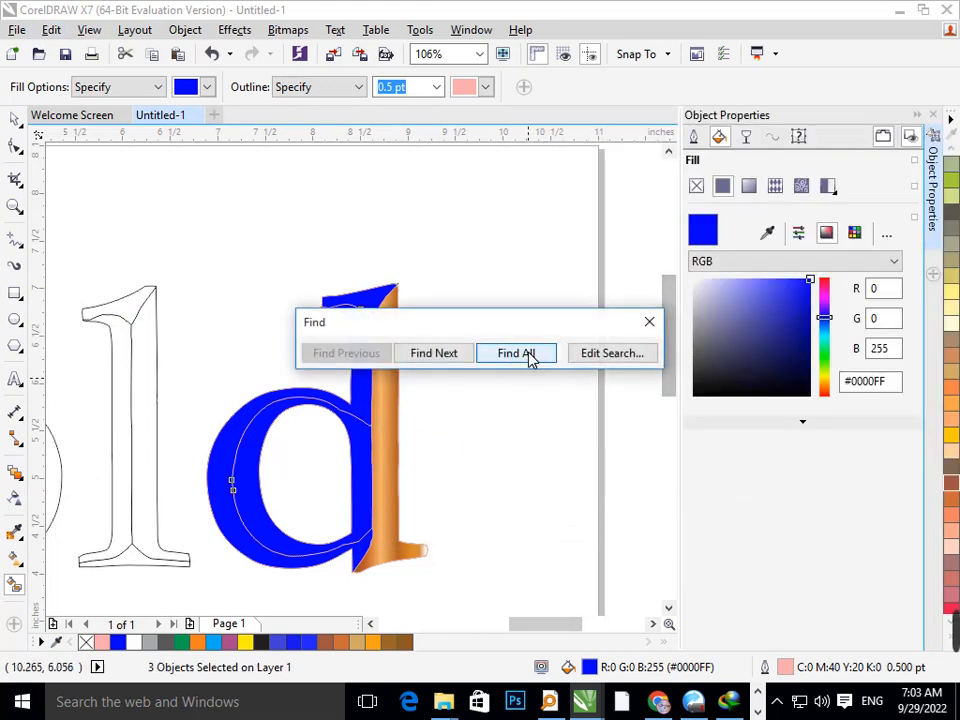
left_click(649, 321)
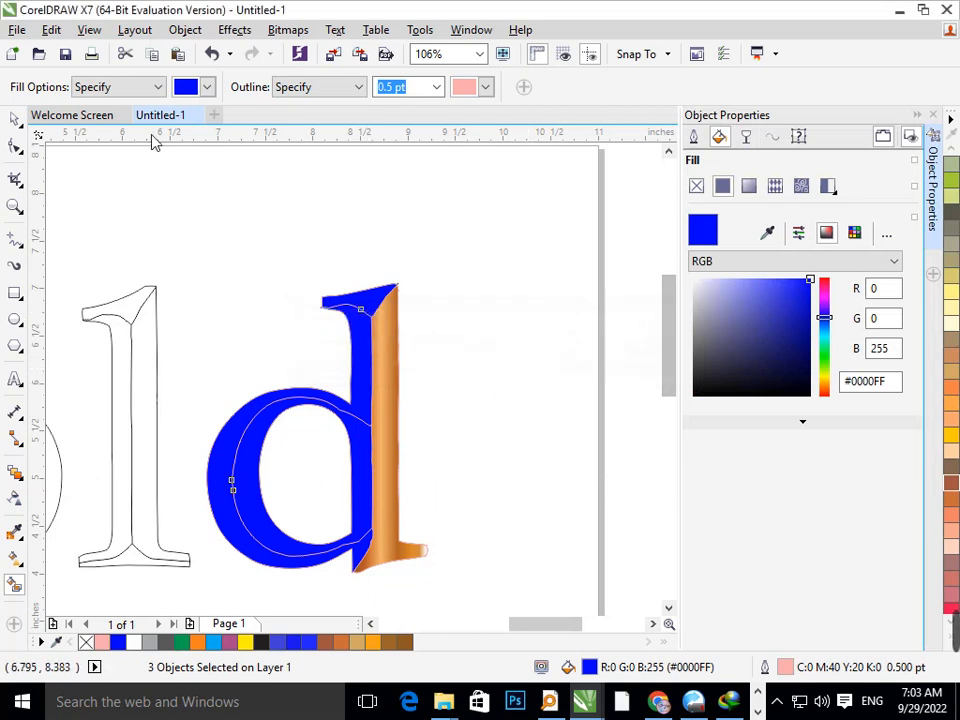
- Copy the fountain fill from the "d" stem to the selected blue faces using Copy Properties From
left_click(51, 29)
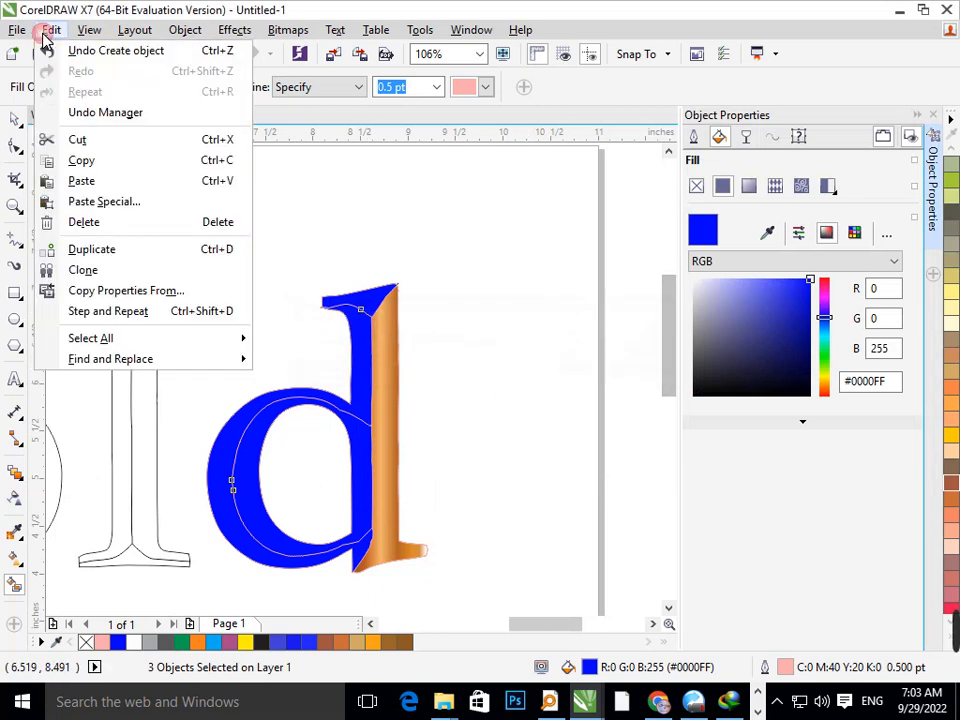
left_click(126, 292)
left_click(499, 386)
left_click(397, 420)
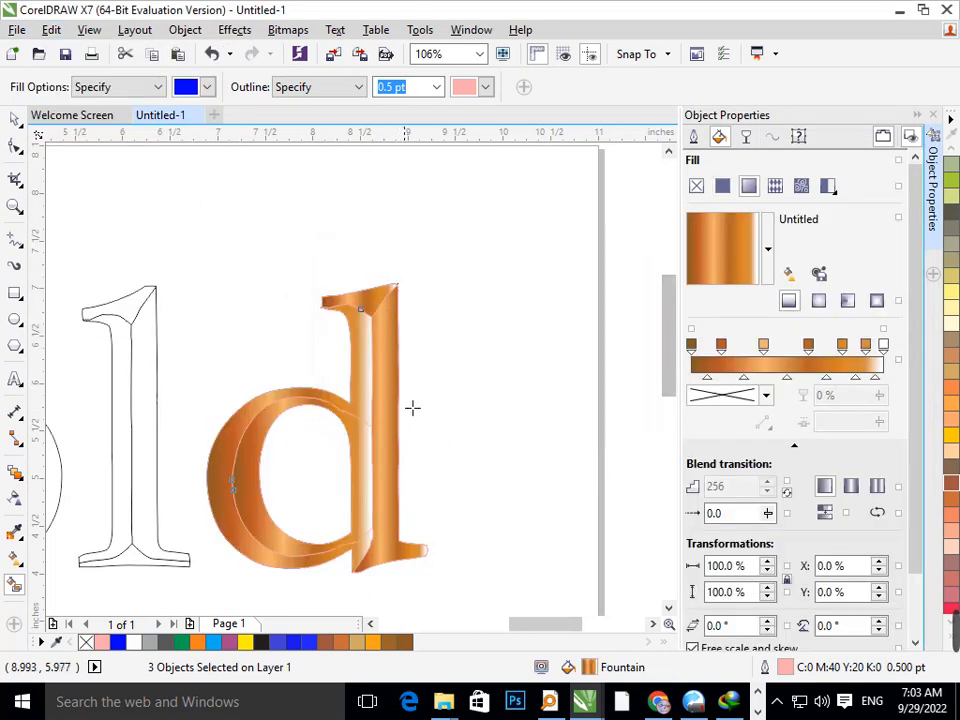
- Smart Fill both faces of the "g", outer and inner, with solid blue (R:0 G:0 B:255)
key("F2")
left_click_drag(208, 323, 410, 465)
key("F2")
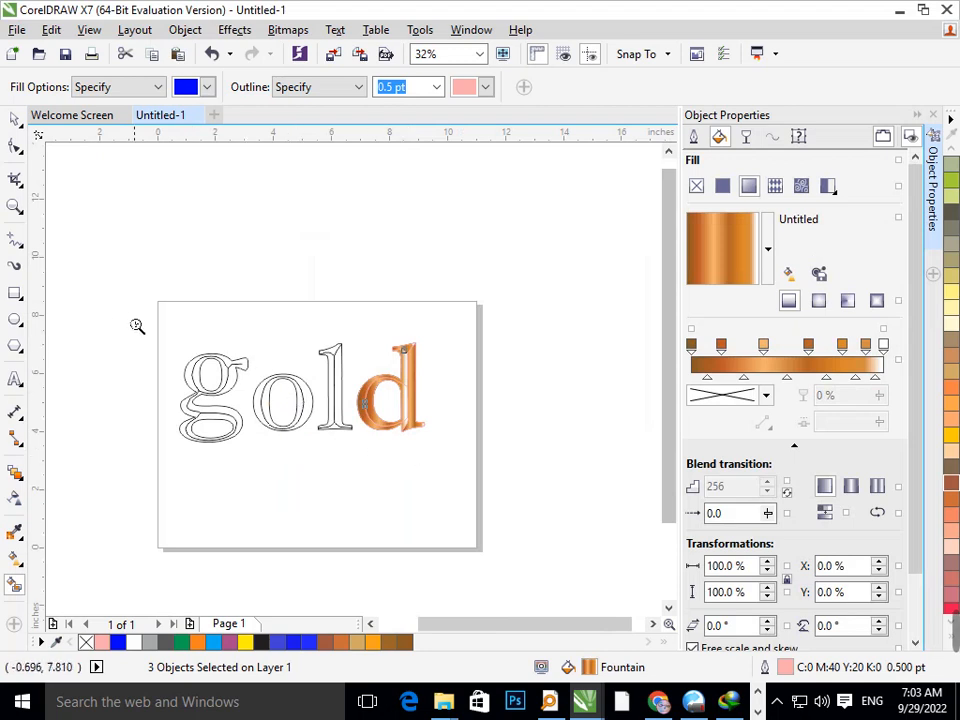
left_click_drag(113, 309, 420, 523)
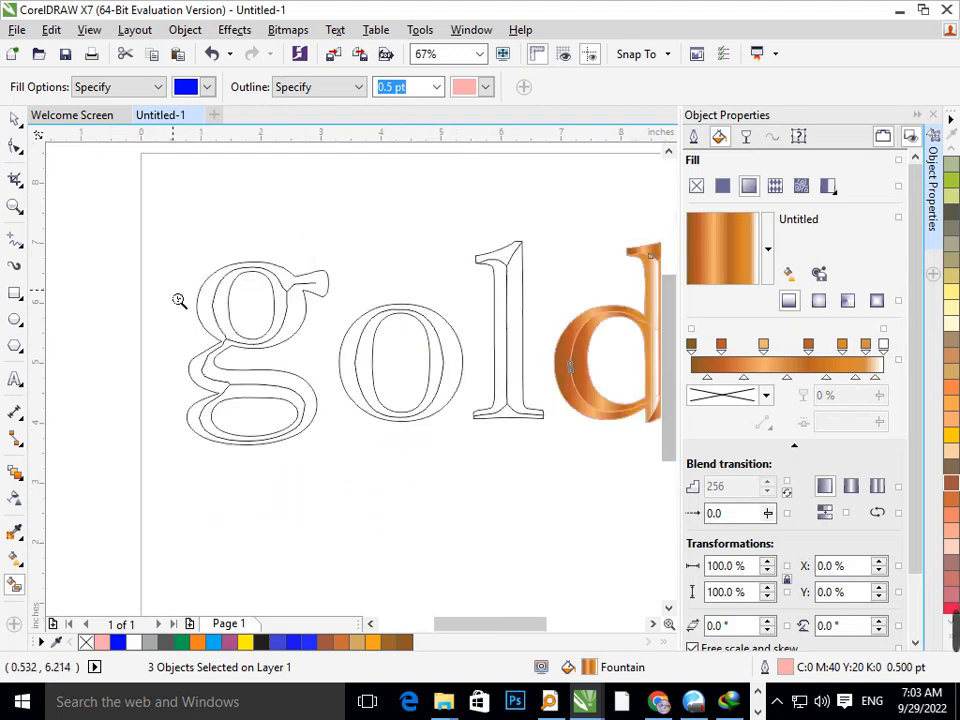
left_click(15, 120)
left_click(73, 253)
left_click(15, 590)
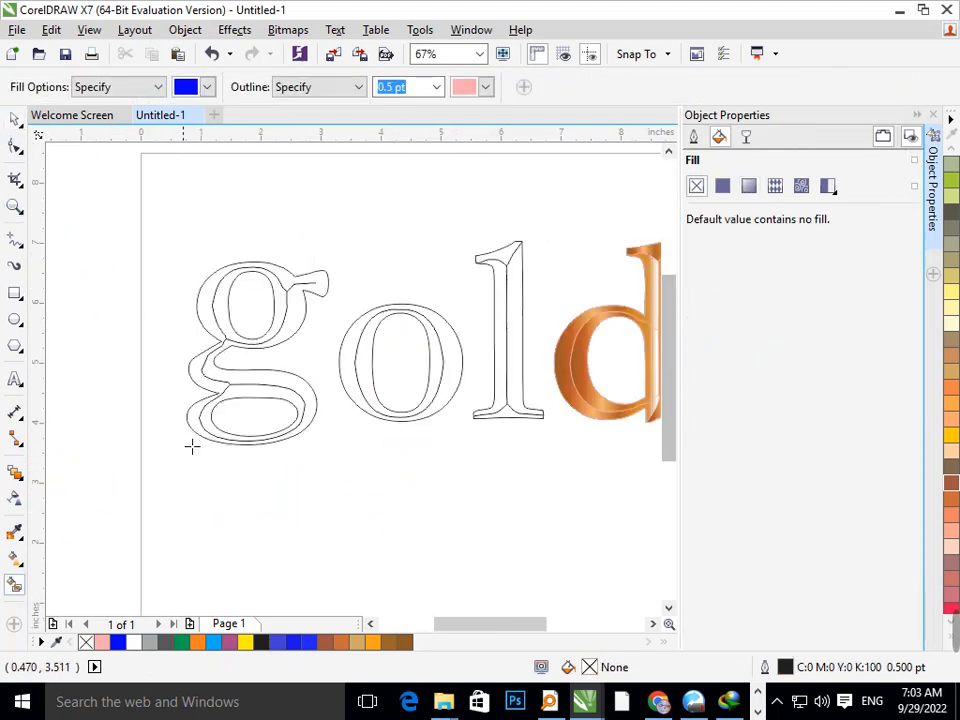
left_click(199, 422)
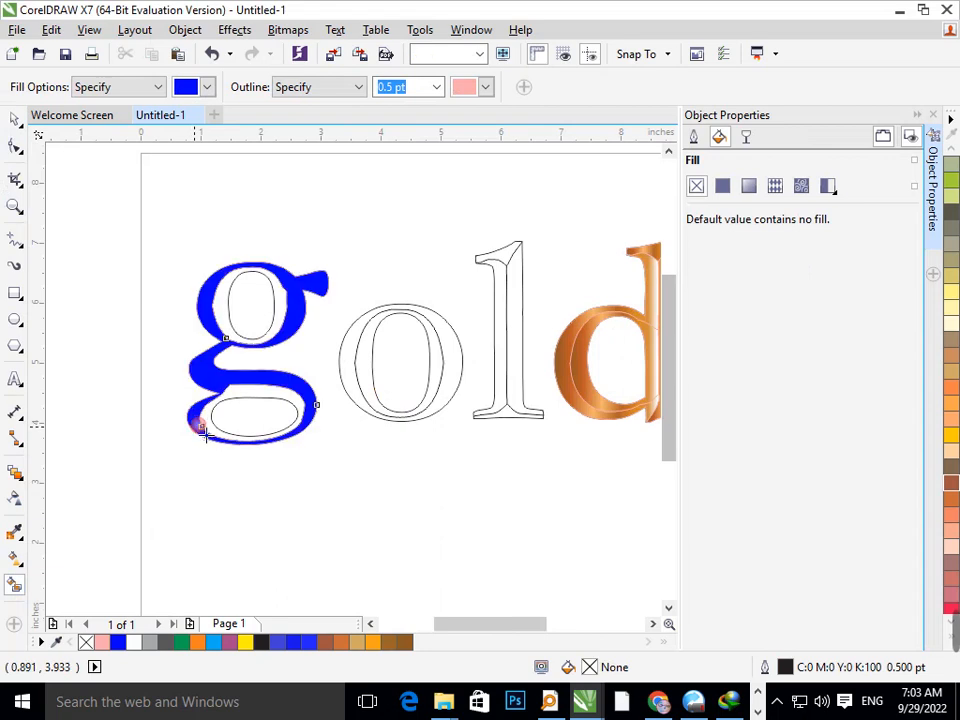
left_click(230, 338)
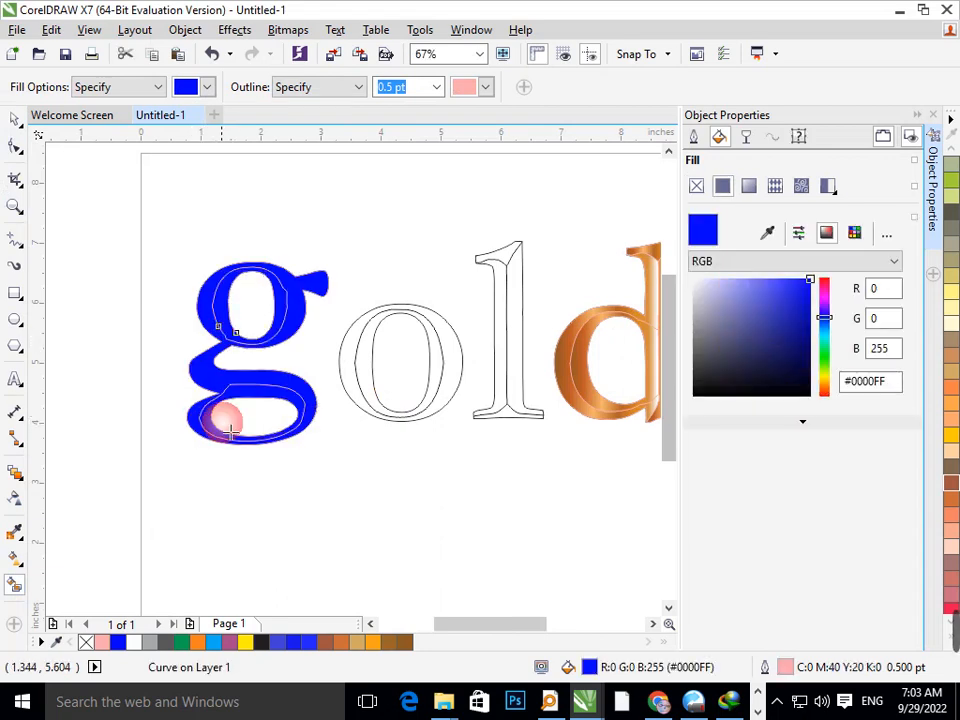
- Smart Fill the faces of the "o" and the "l" with the same solid blue
left_click(365, 395)
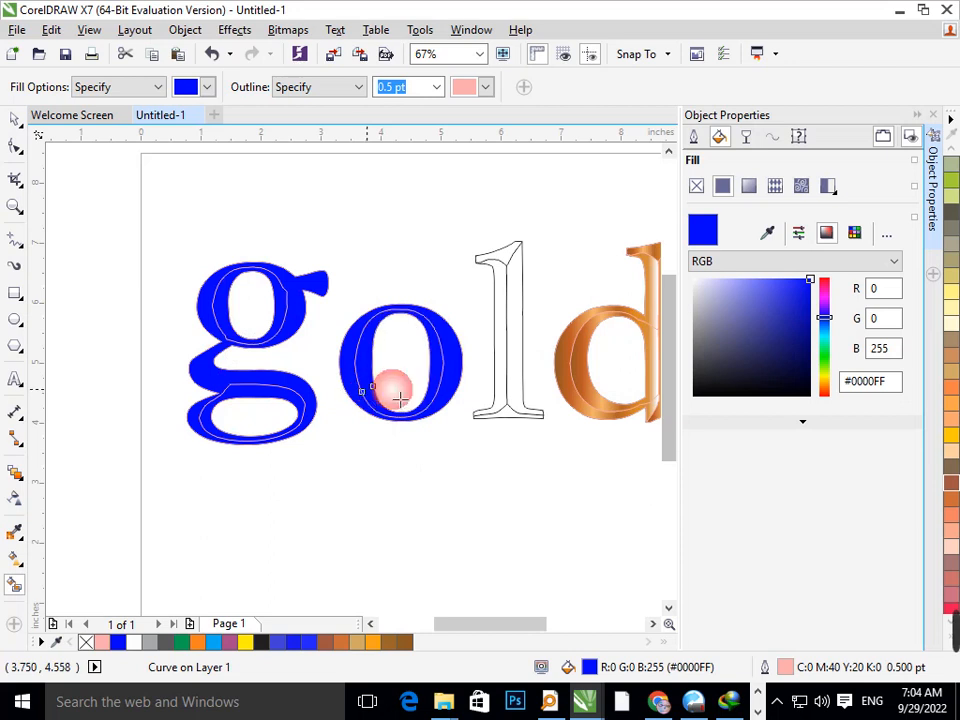
left_click(515, 402)
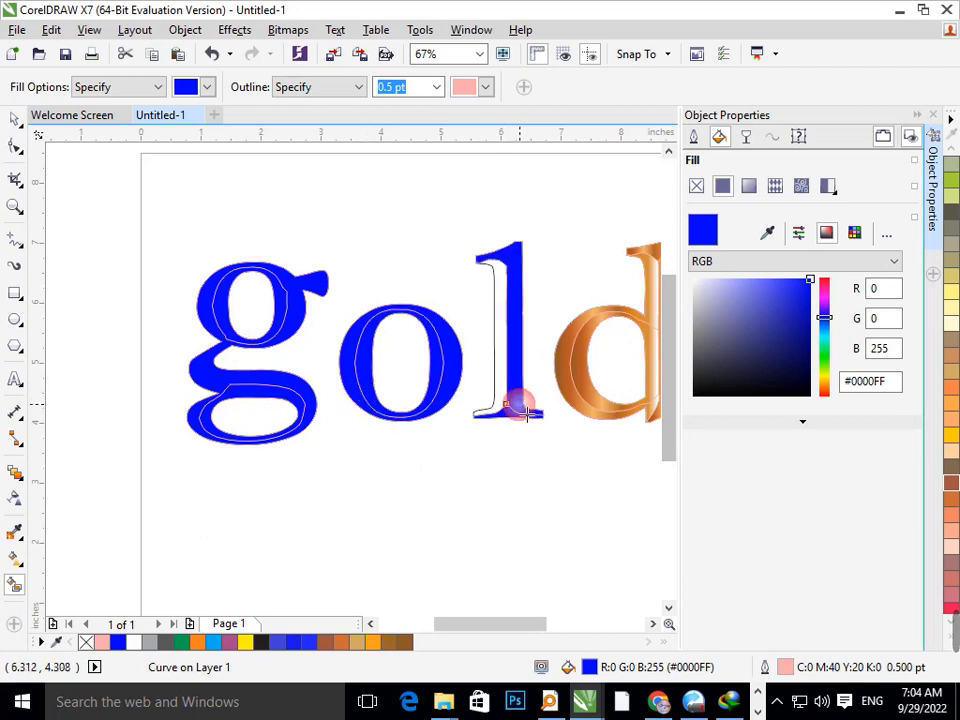
left_click_drag(420, 349, 543, 451)
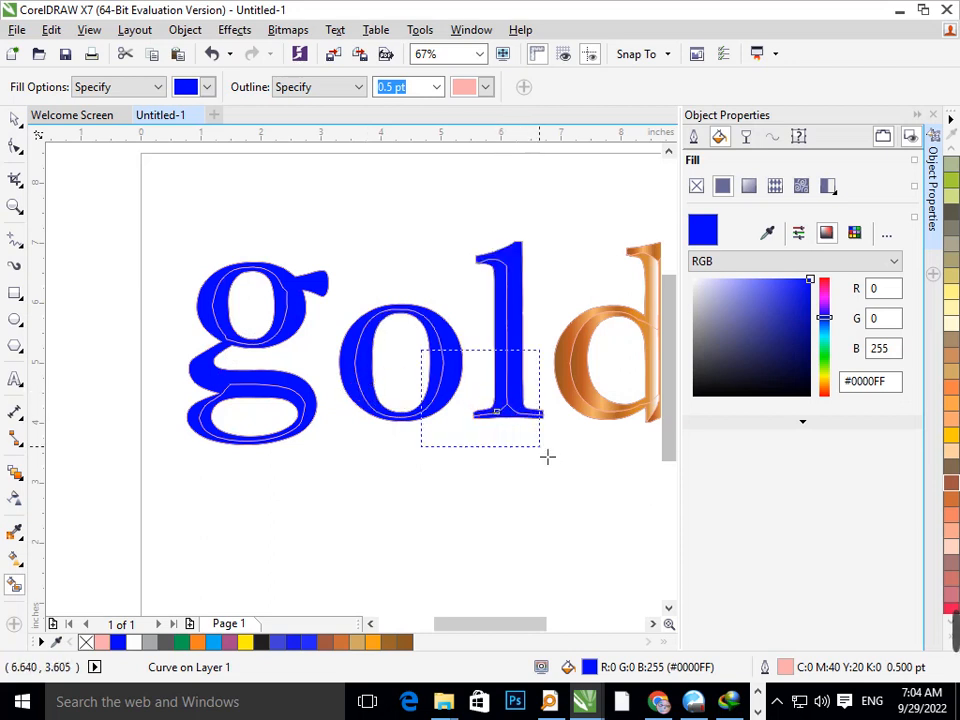
- Select the blue "g", "o" and "l" and set up an object search for Uniform Color fills
scroll(543, 454, "down", 1)
left_click(9, 124)
left_click_drag(156, 317, 362, 486)
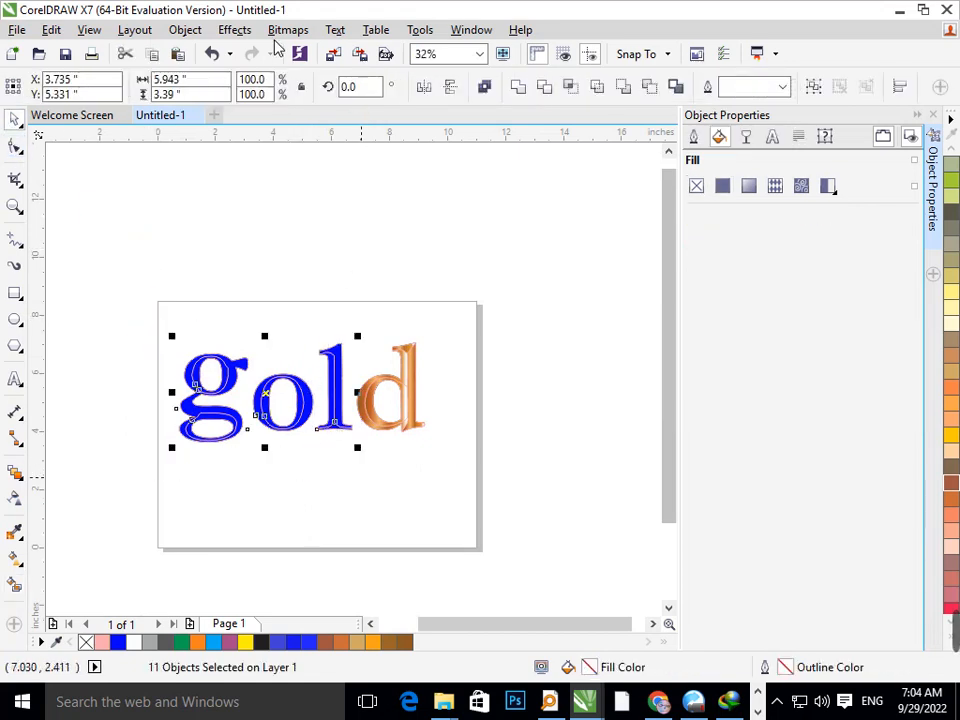
left_click(89, 30)
mouse_move(55, 32)
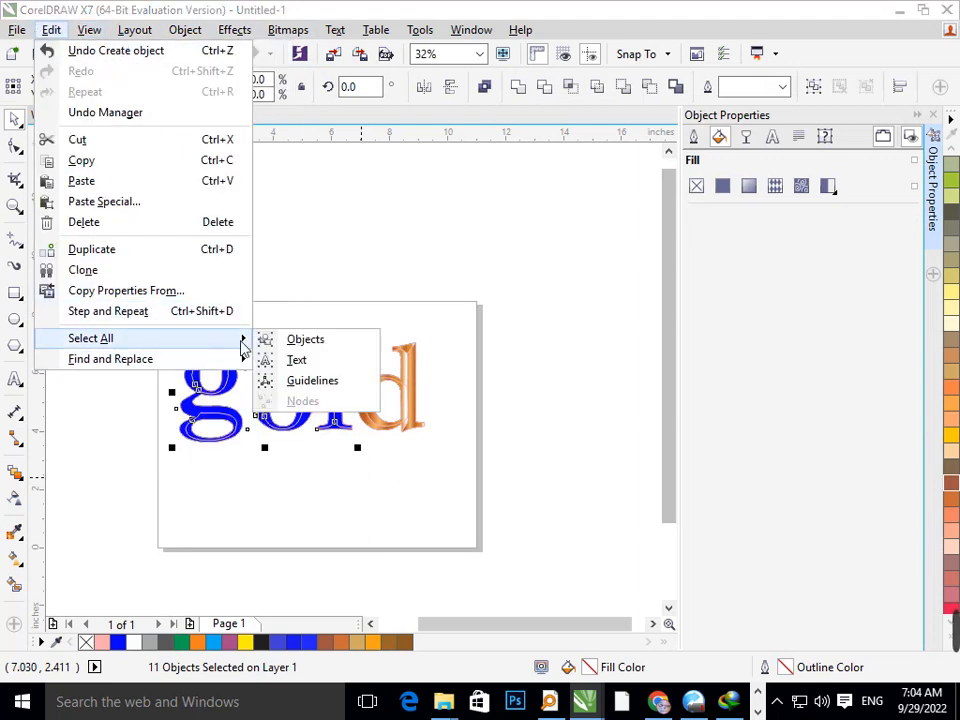
mouse_move(240, 359)
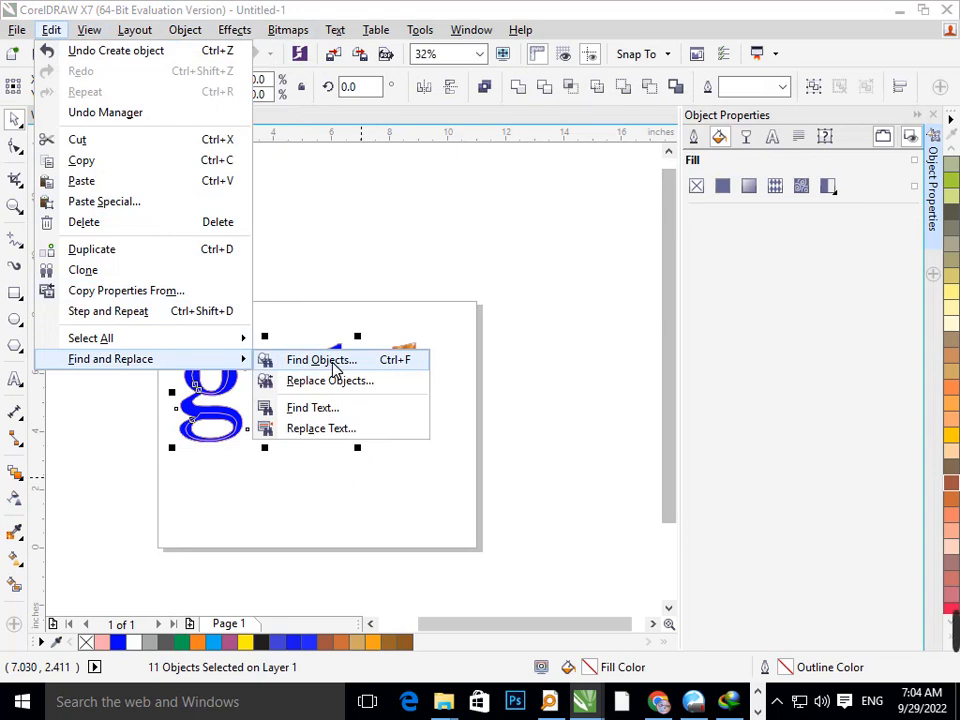
left_click(320, 360)
left_click_drag(487, 160, 750, 109)
left_click(797, 463)
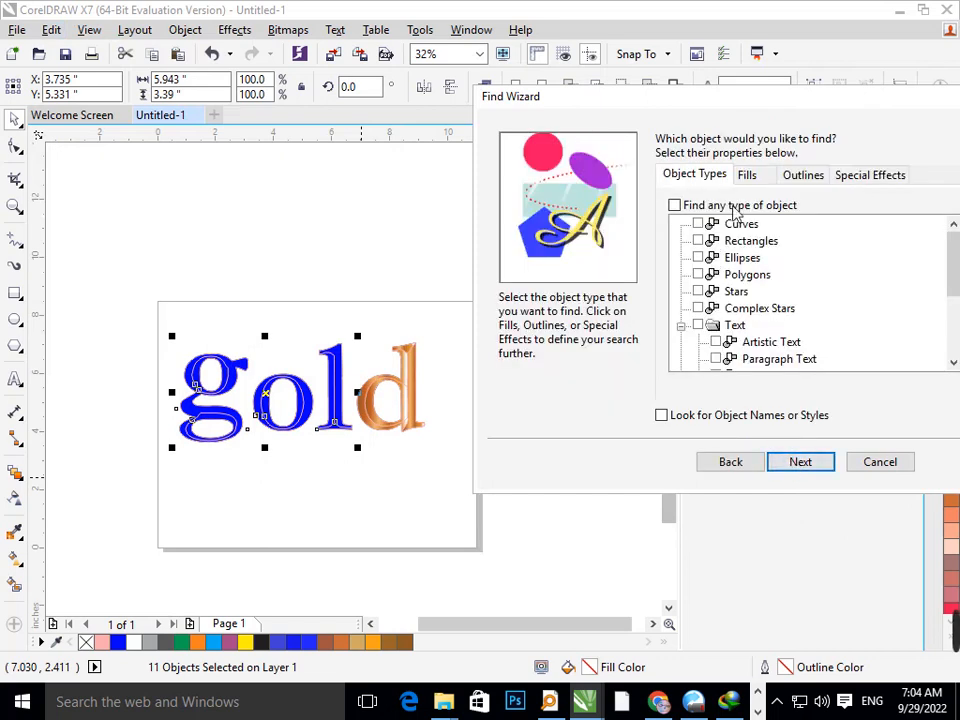
left_click(749, 177)
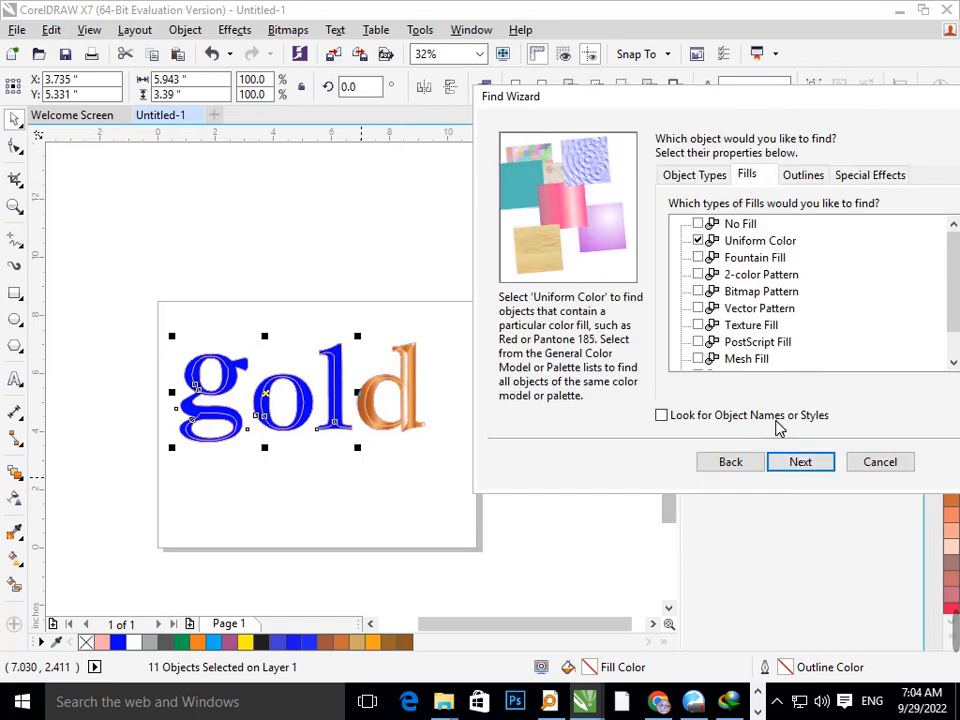
left_click(795, 462)
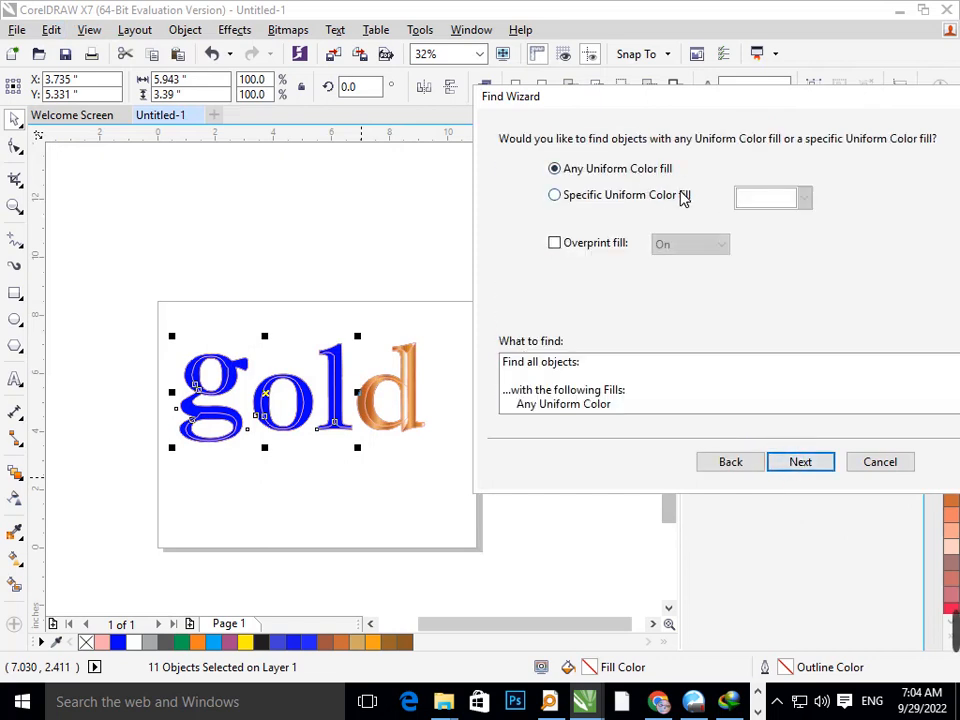
- Restrict the search to the specific blue (R:0 G:0 B:255) sampled from the "l", and select all matching objects
left_click(683, 197)
left_click(804, 197)
left_click(740, 337)
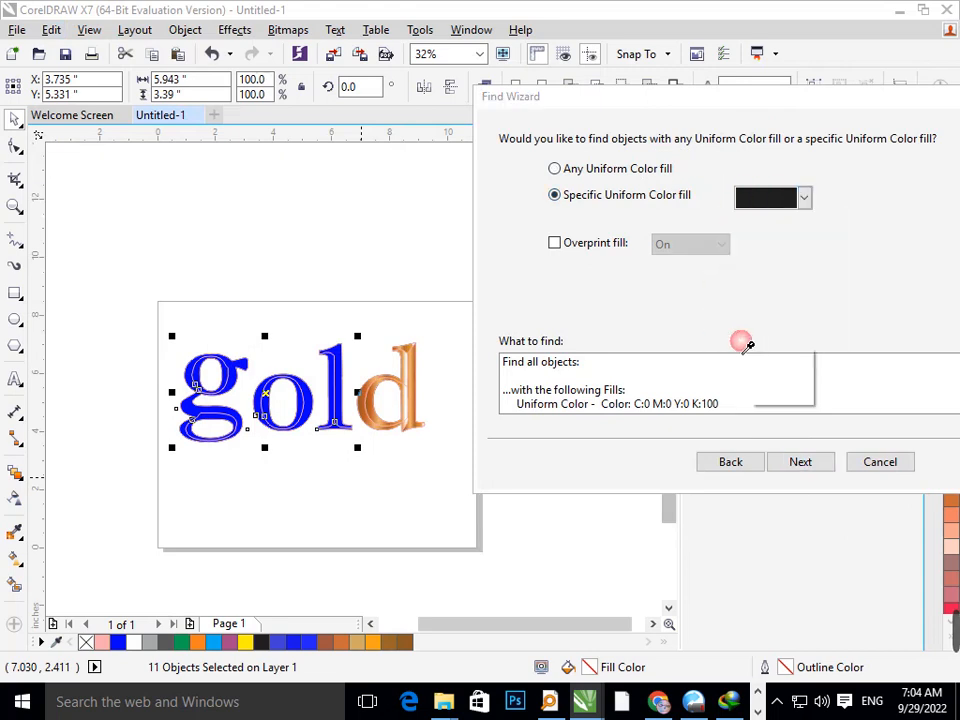
left_click(342, 382)
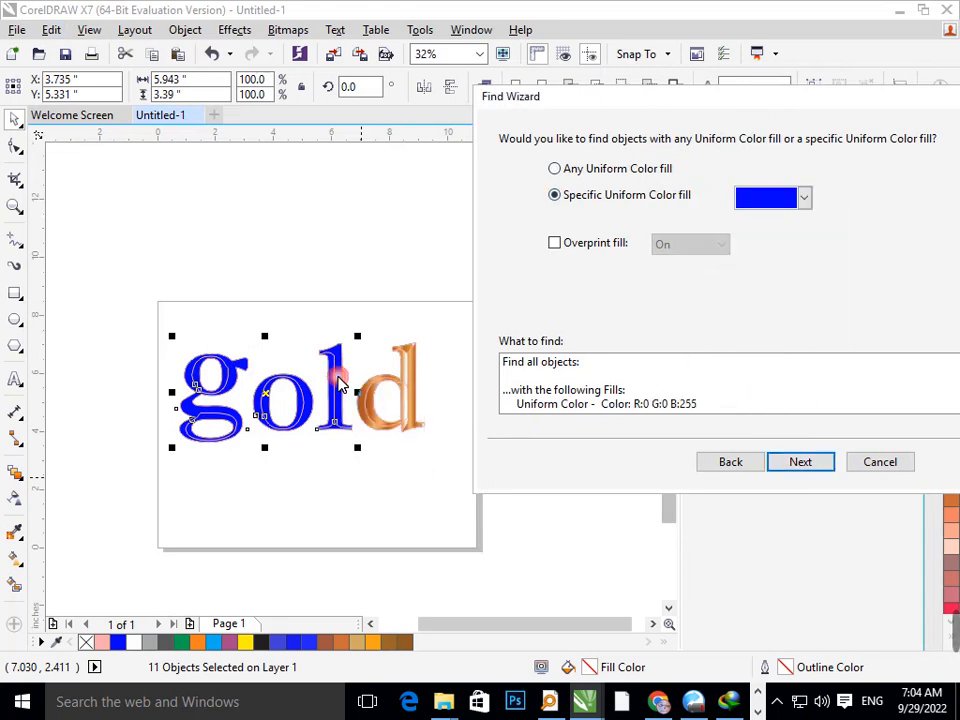
left_click(775, 466)
left_click(790, 463)
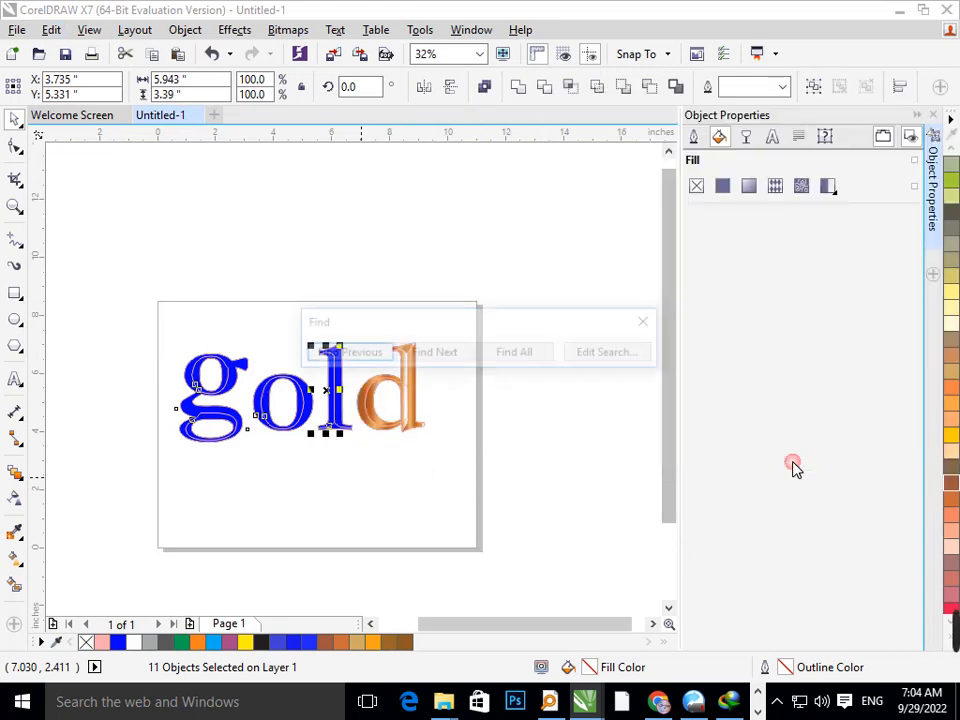
left_click(514, 360)
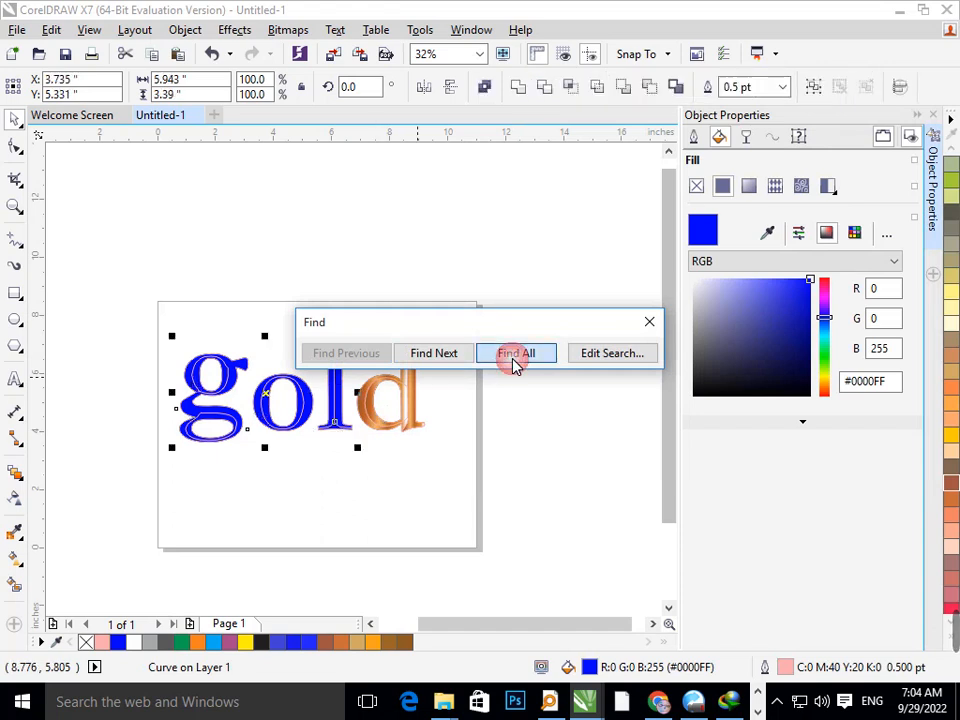
left_click(649, 322)
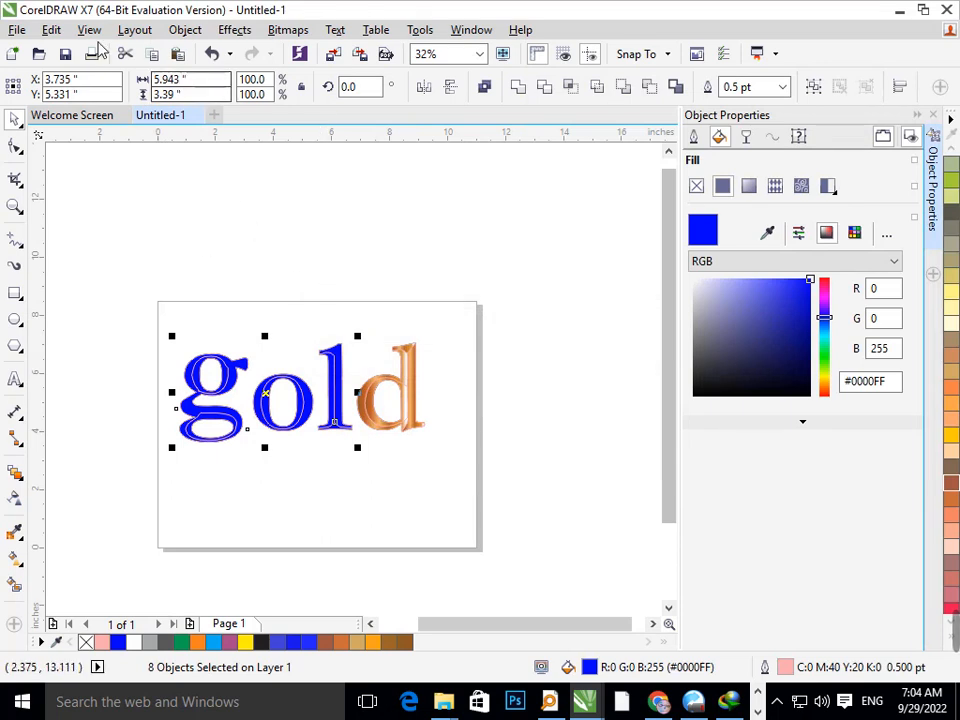
- Copy only the fill from the "d" stem to the selected blue faces of "g", "o" and "l" using Copy Properties From
left_click(51, 29)
left_click(124, 291)
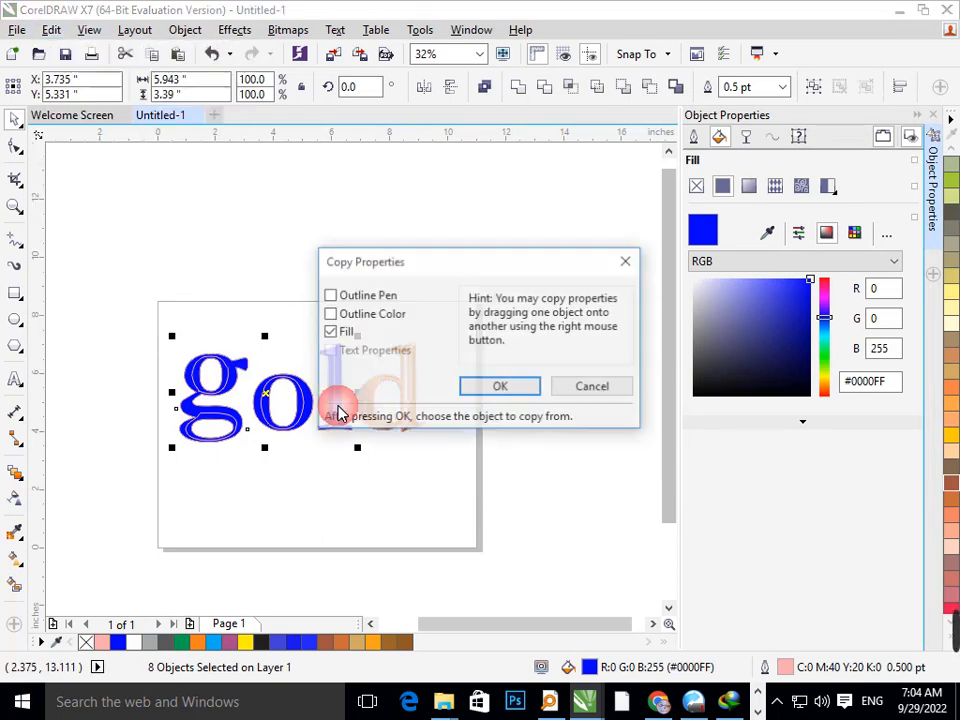
left_click(465, 395)
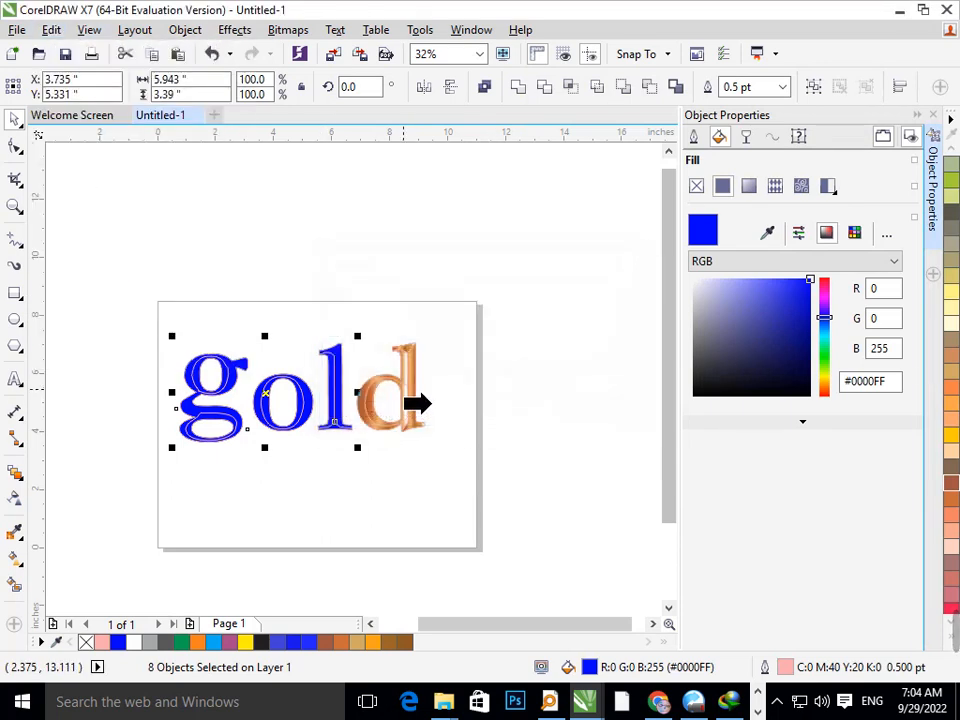
left_click(415, 400)
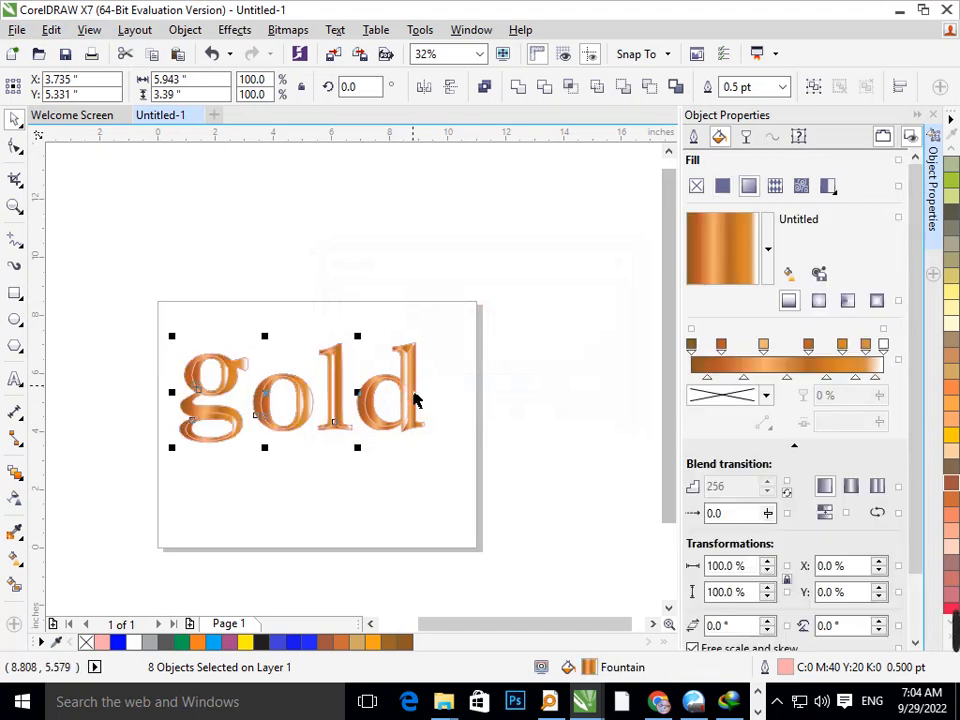
left_click(335, 521)
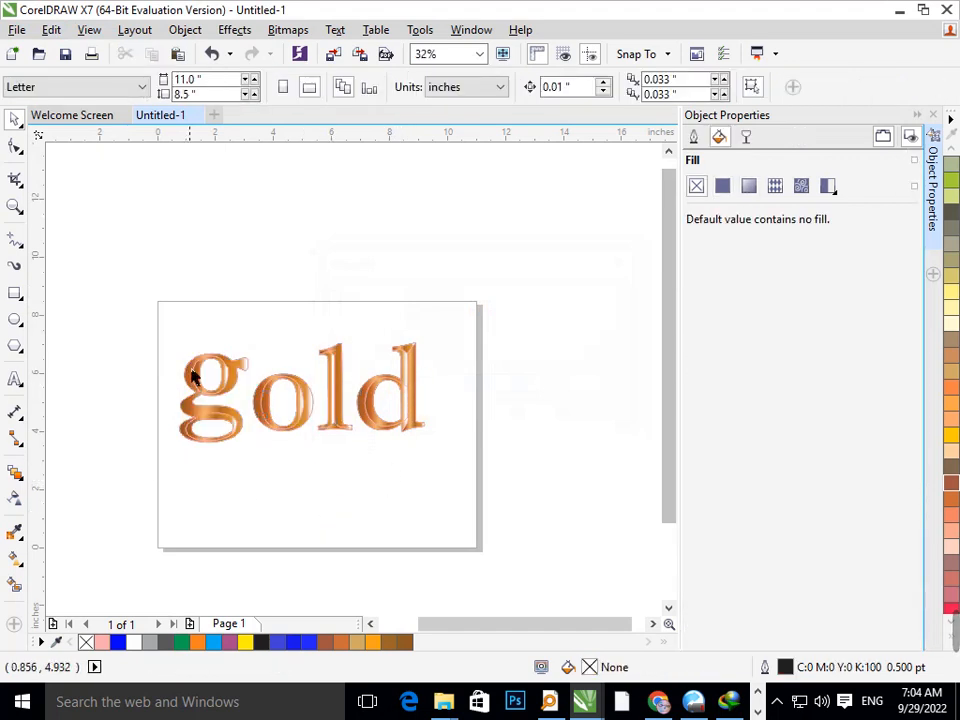
- Scale the whole word "gold" up proportionally to about 10.04 in wide by 4.07 in high
left_click_drag(125, 312, 470, 492)
left_click_drag(401, 448, 429, 481)
left_click(514, 516)
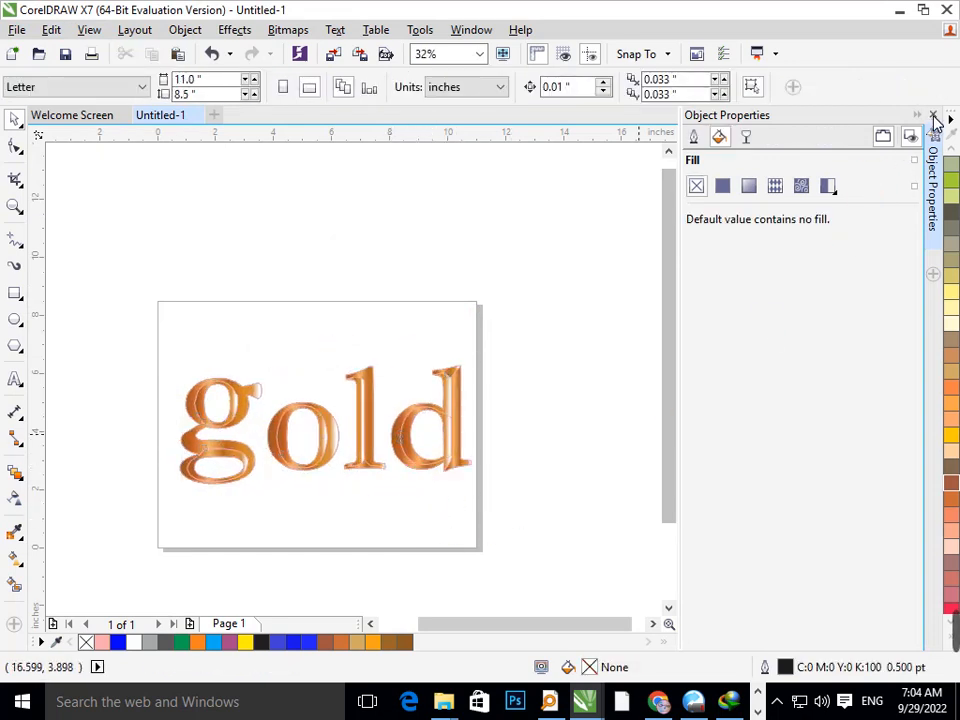
- Close the Object Properties docker and move the whole word upward, centring it at about X 5.96 in, Y 5.11 in
left_click(933, 116)
scroll(619, 388, "up", 1)
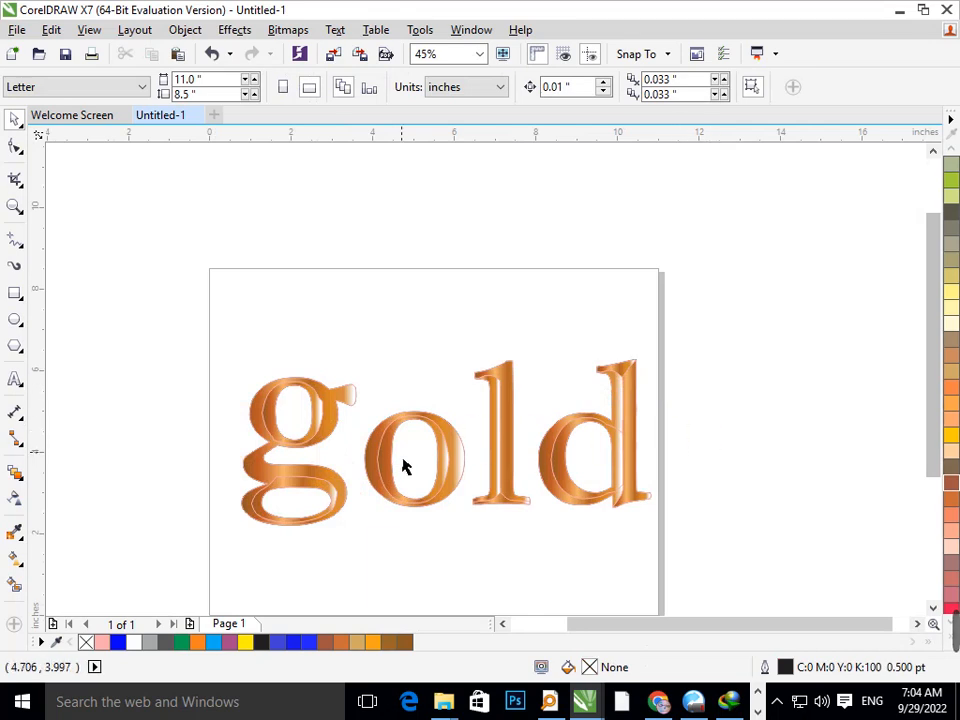
left_click_drag(124, 306, 696, 598)
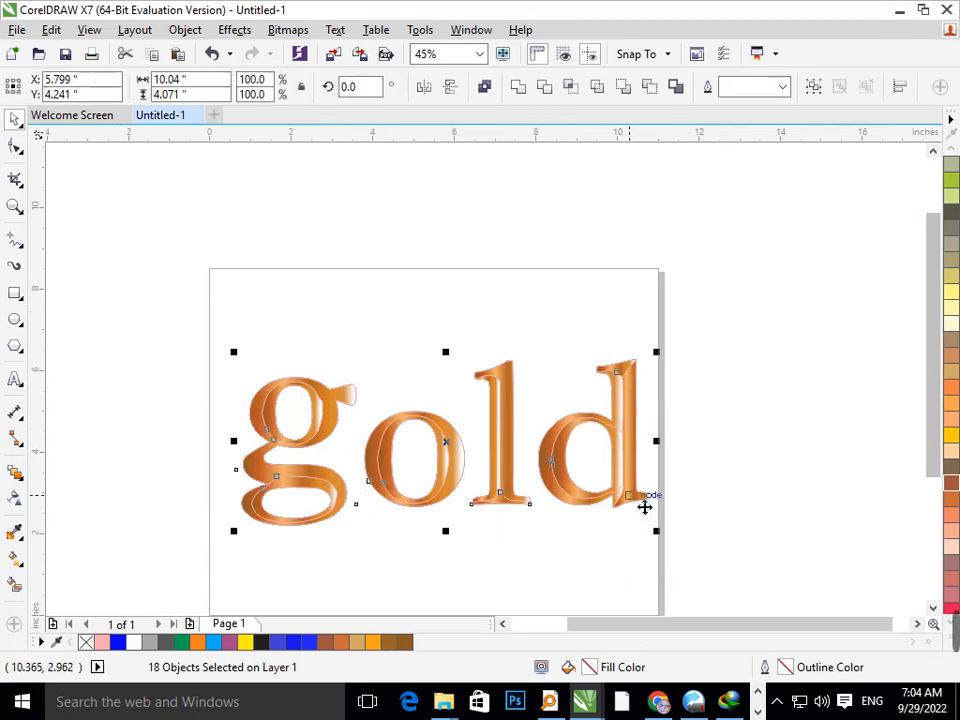
left_click_drag(645, 506, 642, 471)
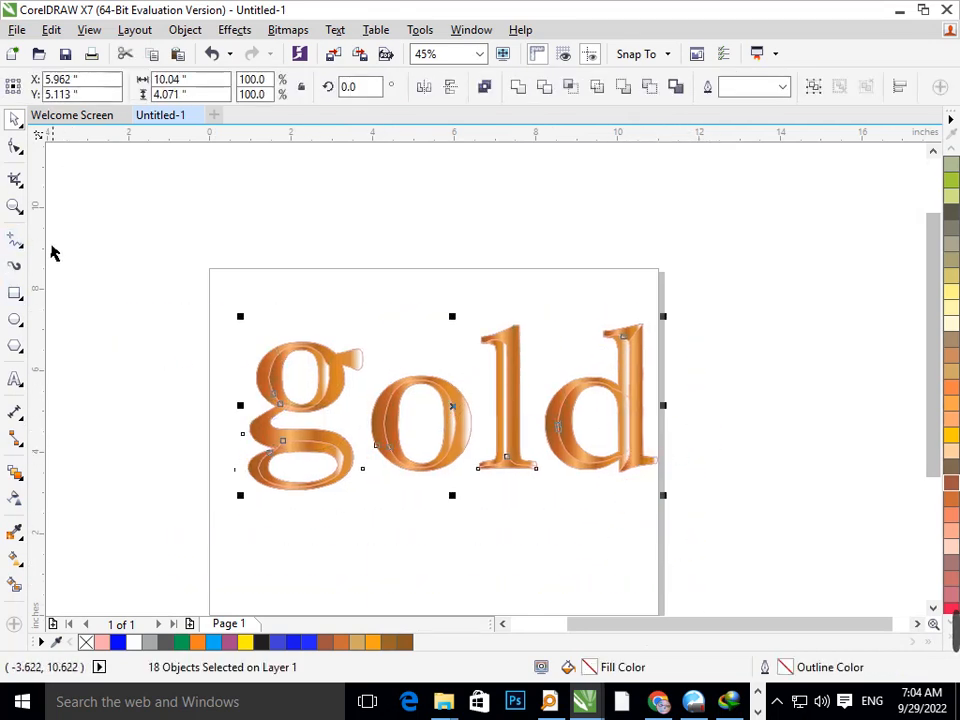
left_click(22, 566)
left_click(26, 557)
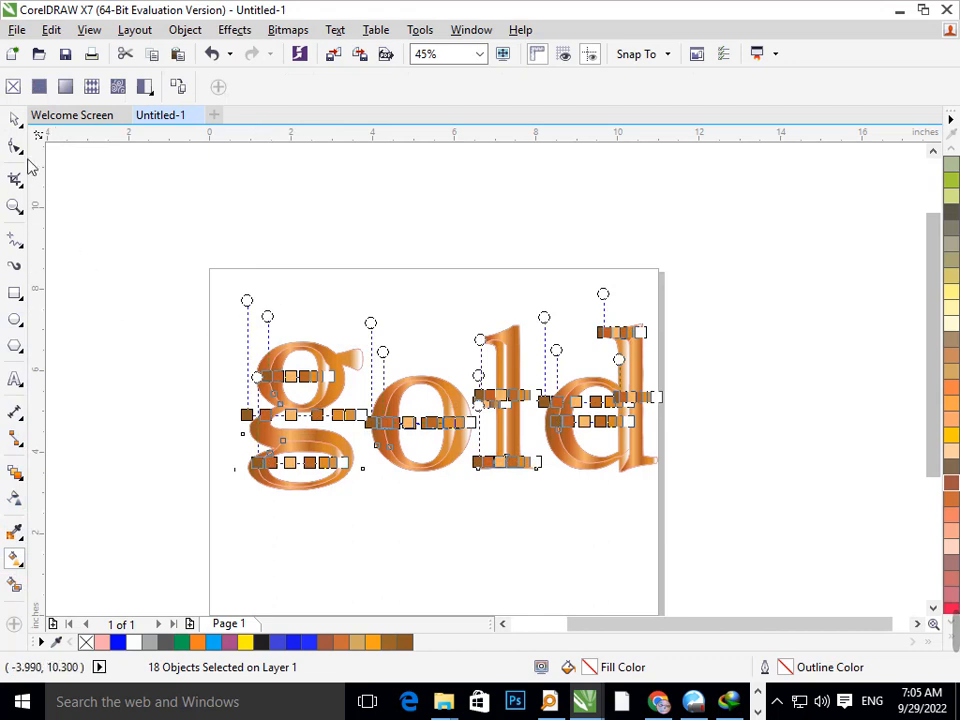
left_click(15, 118)
- Select all pieces of the lettering and group them
left_click(165, 300)
key("ctrl+a")
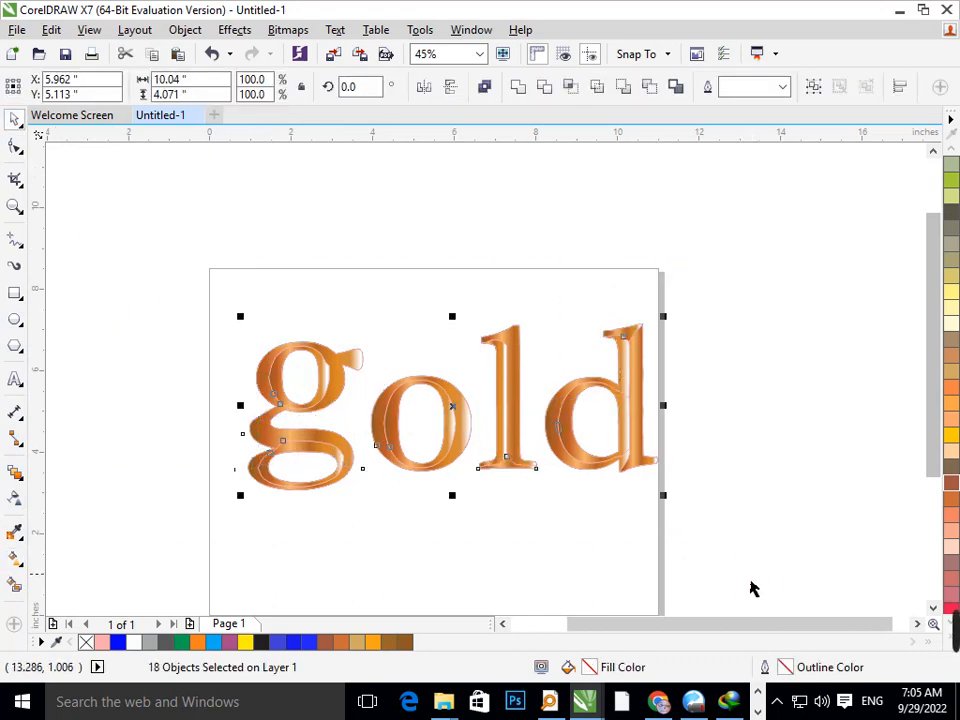
key("ctrl+g")
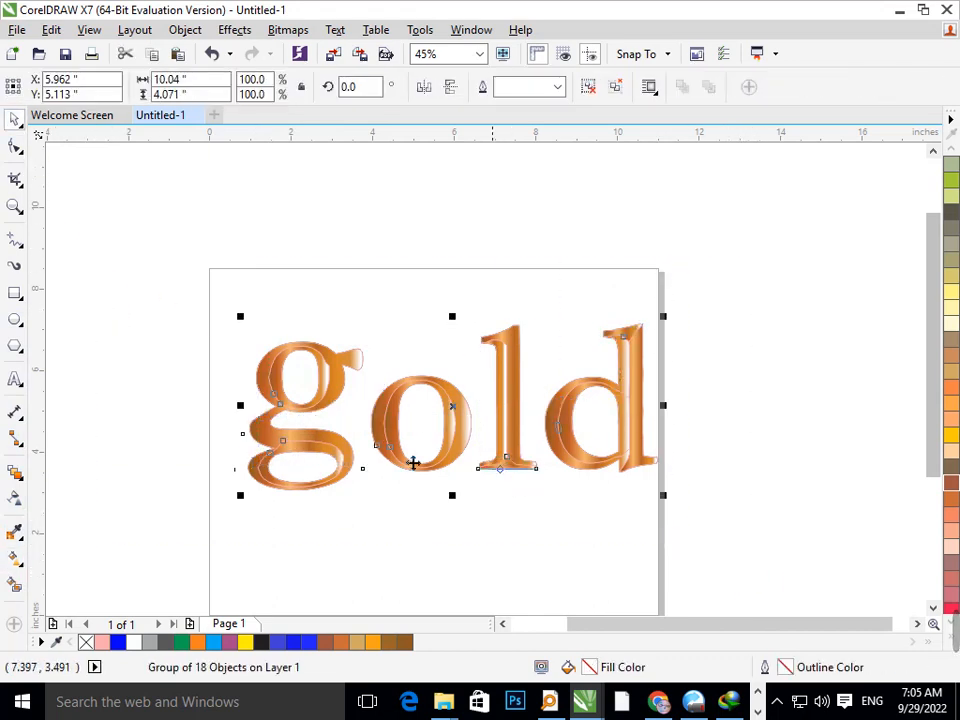
- Try an elliptical fountain fill on the grouped lettering with the Interactive Fill tool, and undo it
left_click(16, 580)
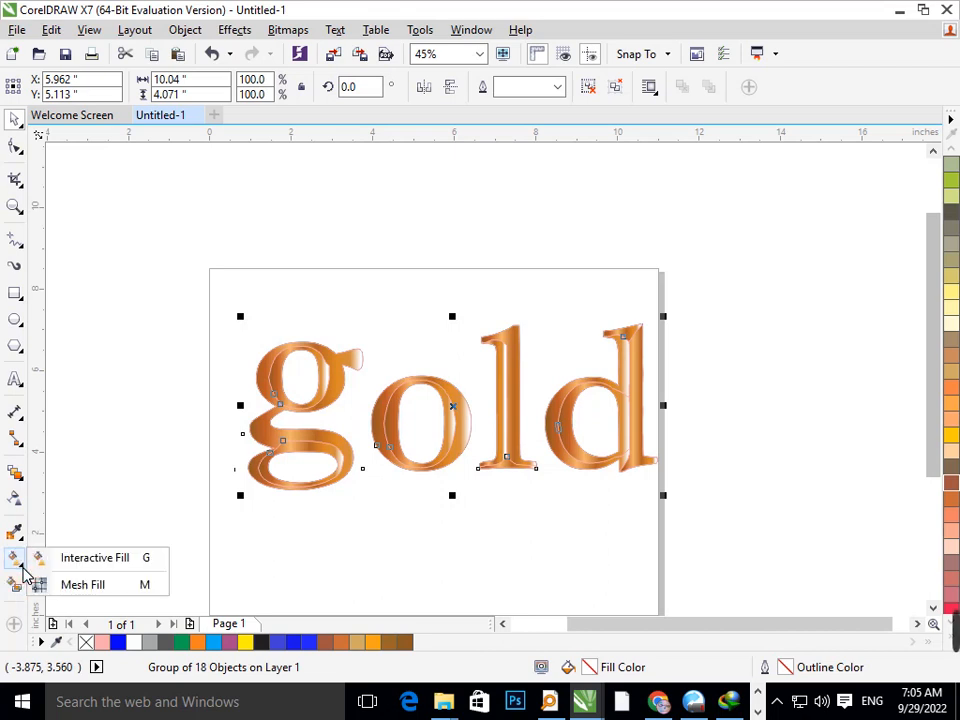
left_click(99, 557)
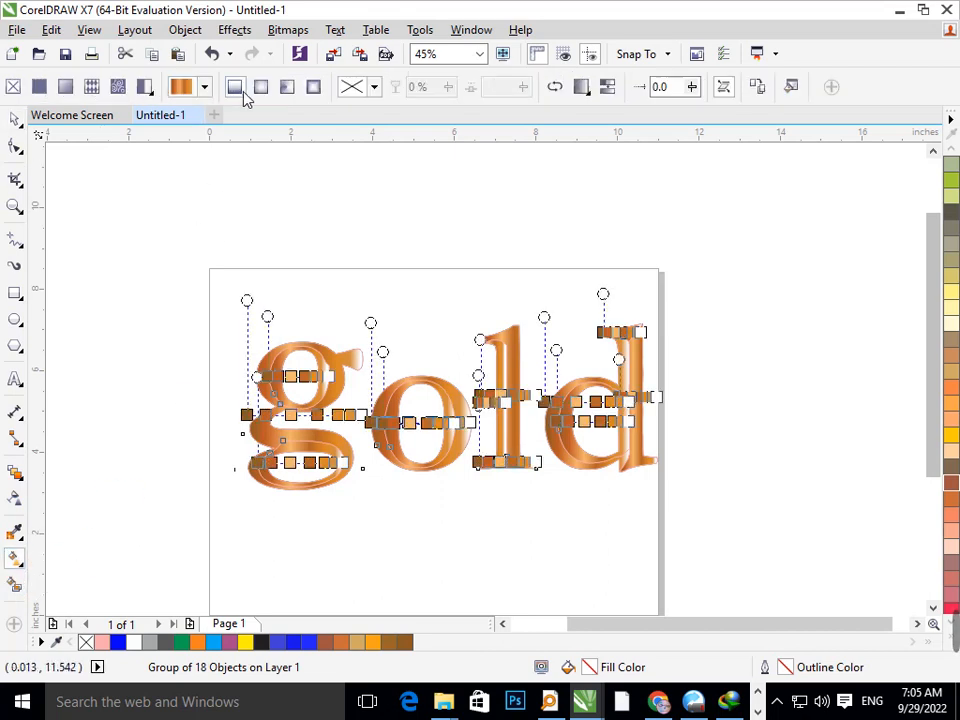
left_click(257, 89)
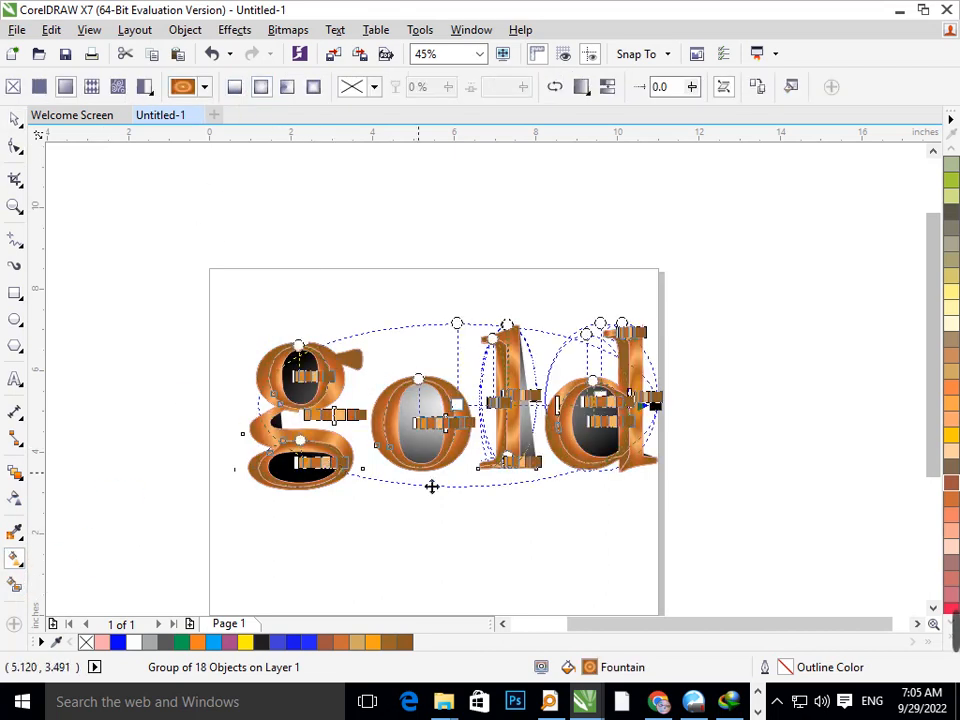
key("ctrl+z")
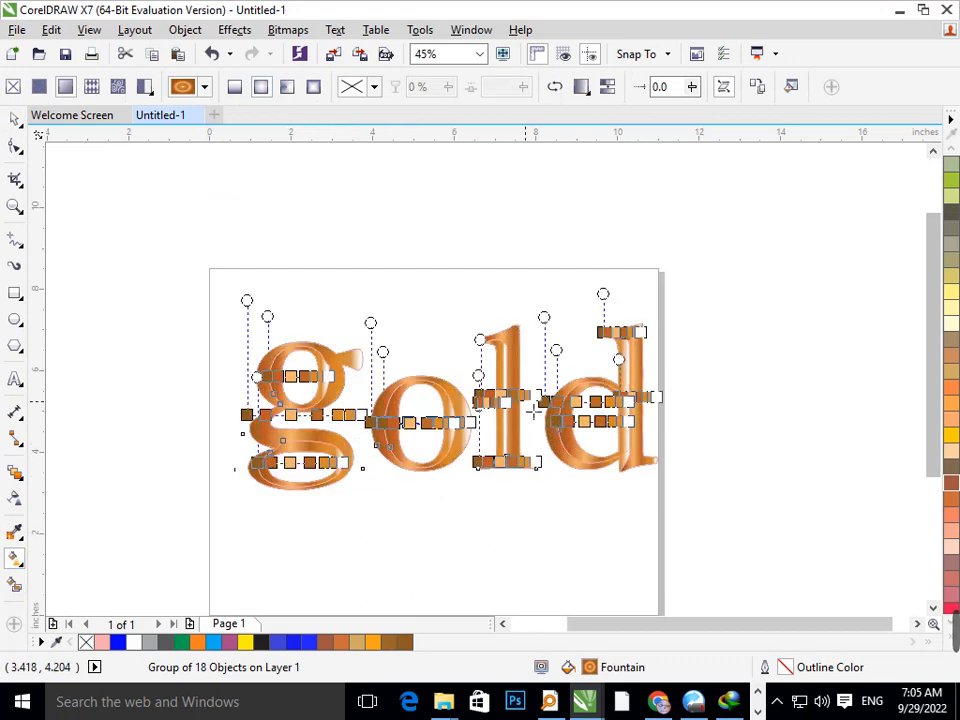
key("ctrl+z")
- Try an elliptical fountain fill on the upper serif piece of the letter d, and undo it
left_click(640, 400)
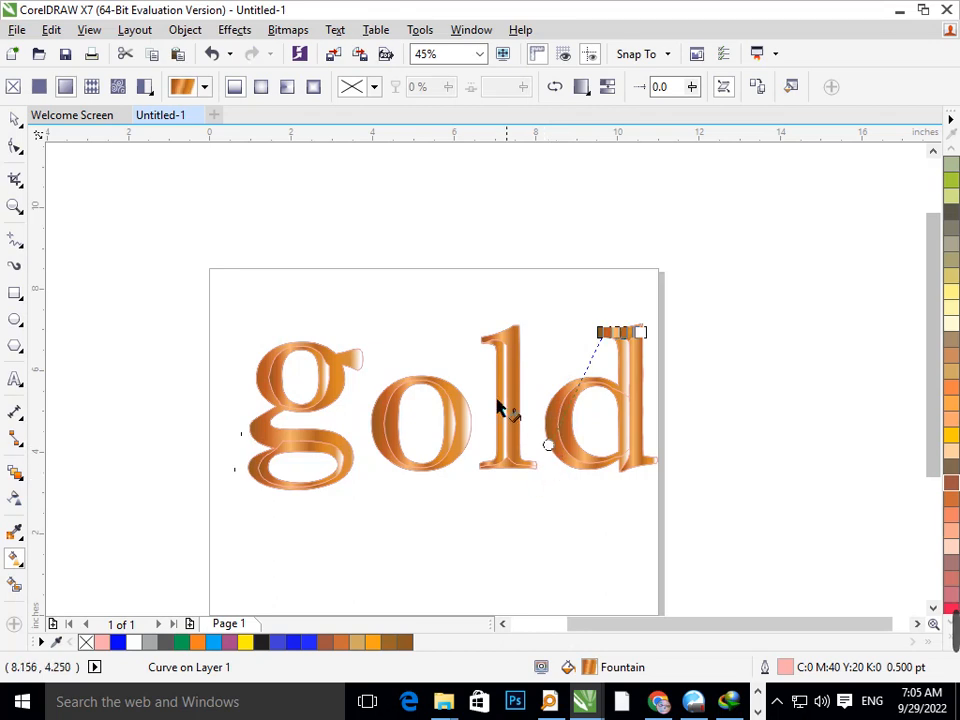
left_click(260, 87)
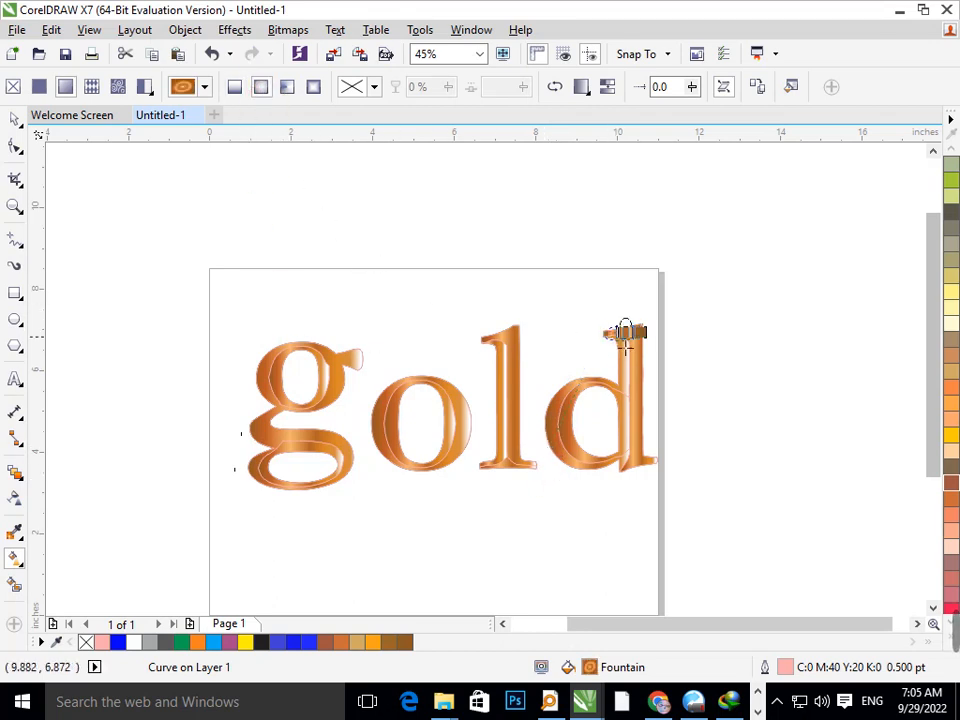
left_click(14, 119)
left_click(141, 177)
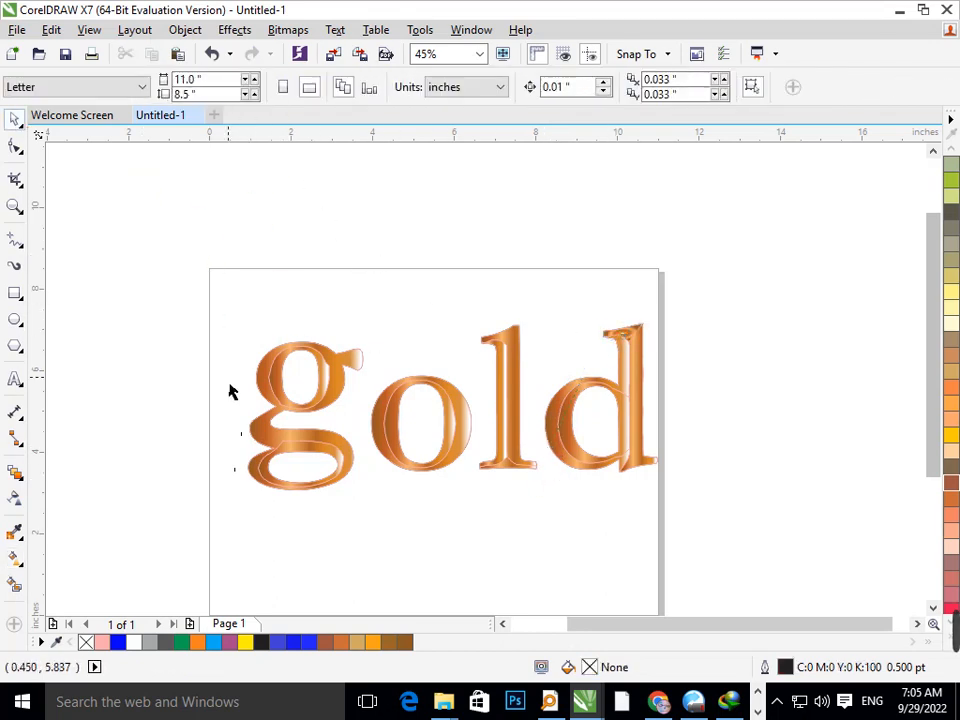
key("ctrl+z")
left_click(476, 543)
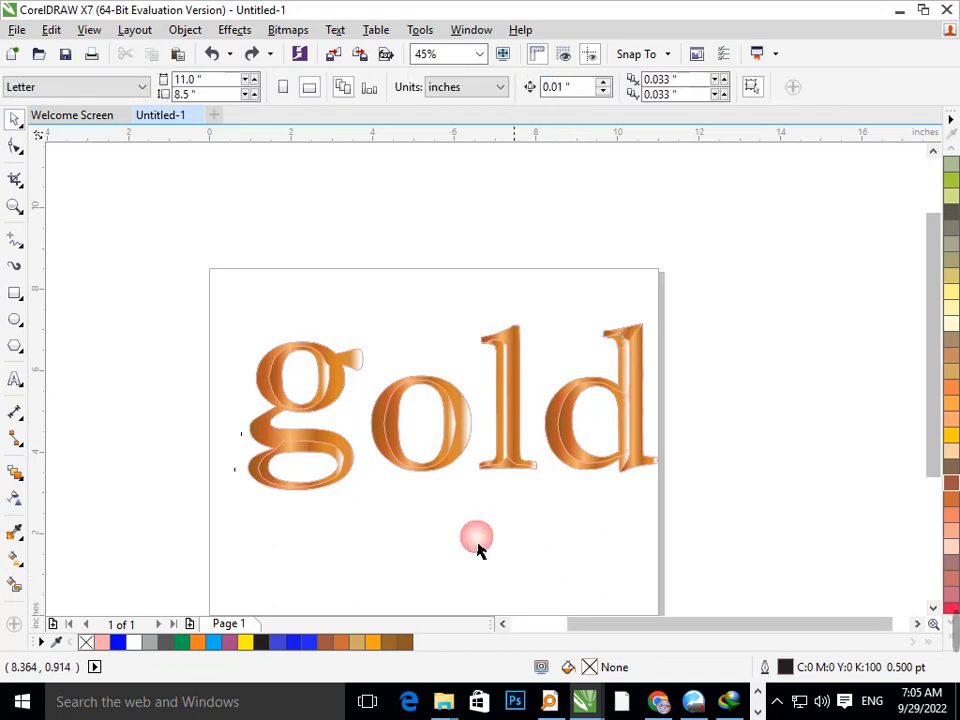
- Select all pieces of the lettering and move the word near the page centre, about X 5.73 in, Y 4.29 in
left_click_drag(169, 285, 684, 558)
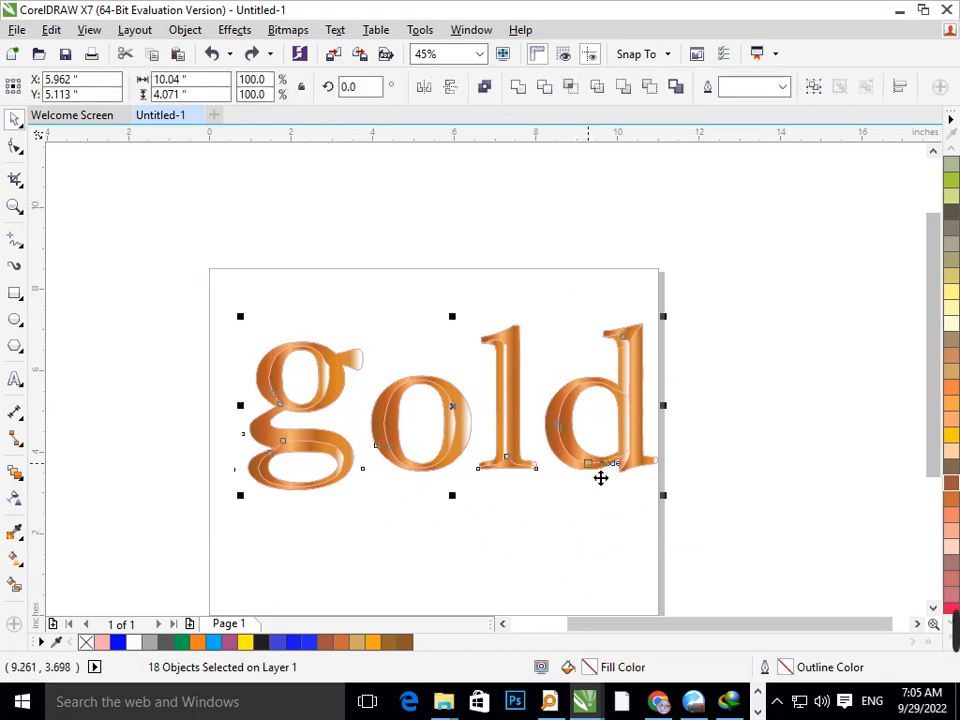
left_click_drag(600, 478, 579, 587)
left_click(521, 525)
scroll(522, 500, "down", 1)
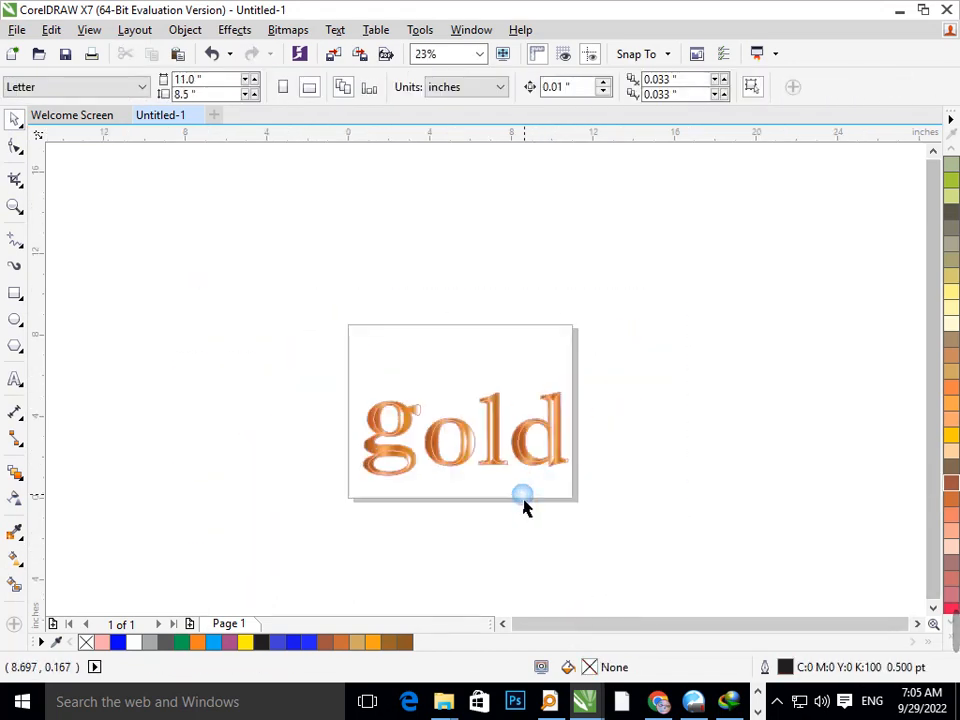
left_click_drag(317, 373, 550, 450)
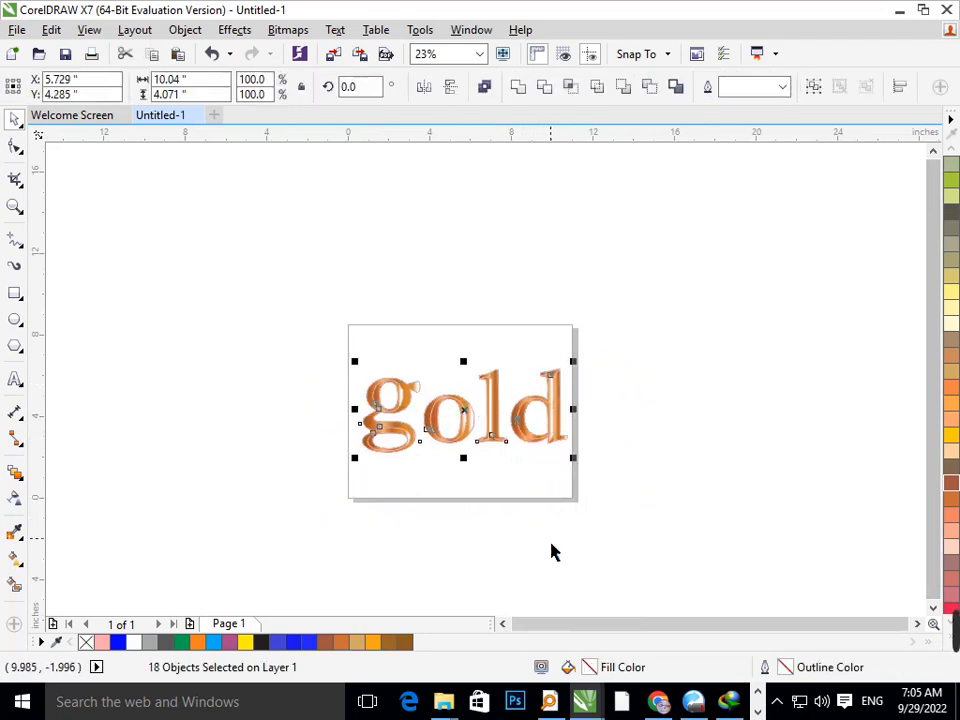
- Try a perspective-like drop shadow at an angle of 318 degrees on all the lettering pieces, and undo it
left_click(17, 478)
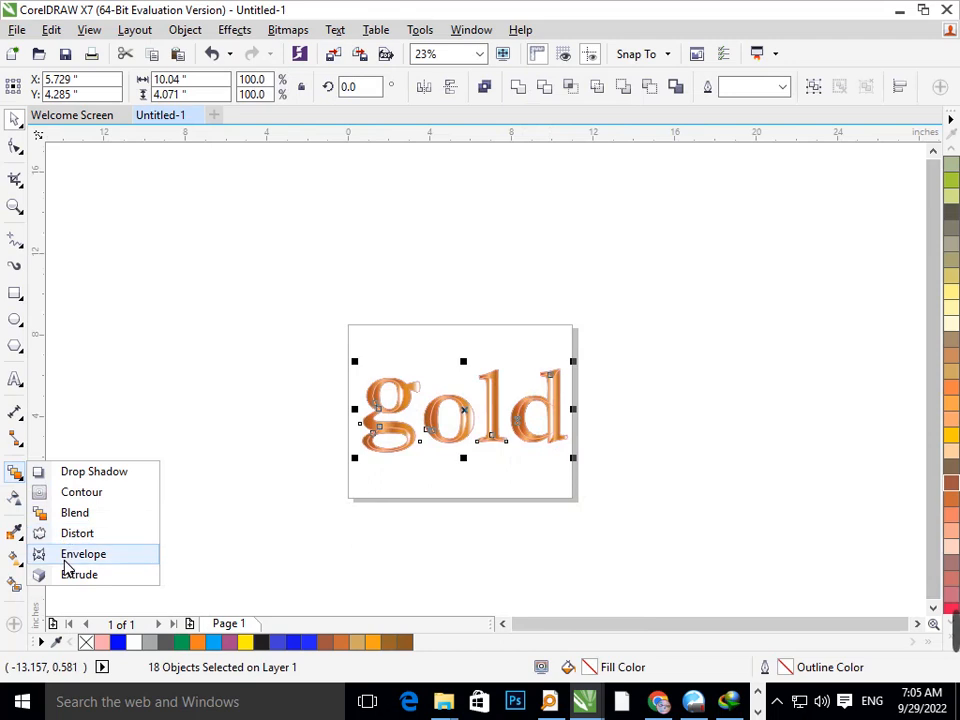
left_click(88, 474)
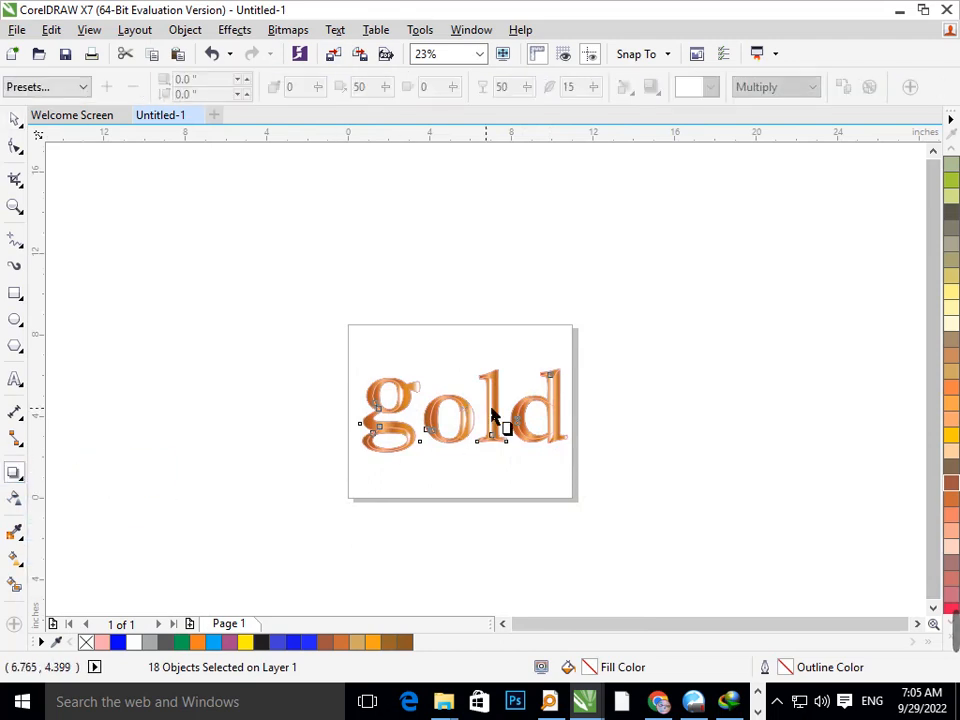
left_click_drag(487, 376, 486, 388)
key("F2")
left_click_drag(297, 349, 664, 484)
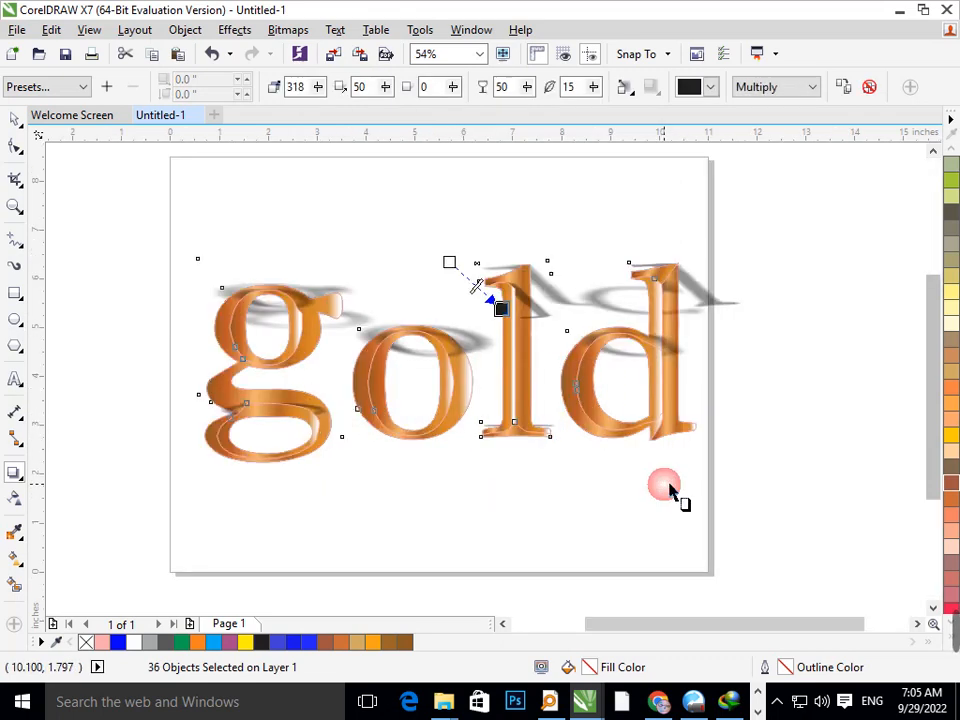
key("ctrl+z")
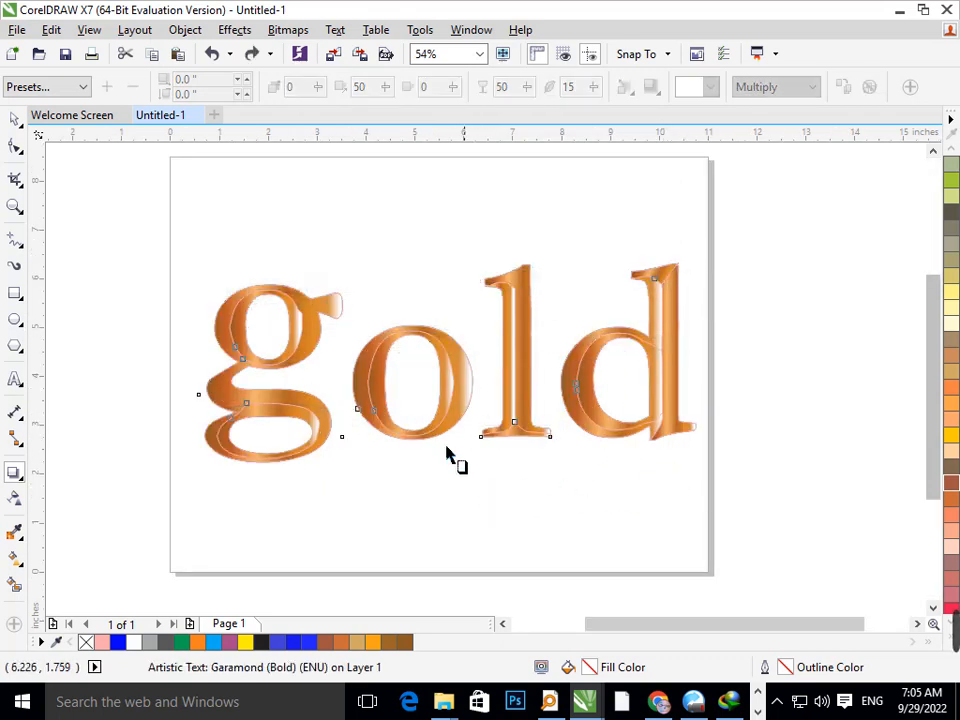
- Move the whole word up to about X 5.99 in, Y 5.31 in, and apply a black drop shadow with zero offset
left_click(15, 118)
left_click_drag(240, 289, 327, 314)
left_click(15, 472)
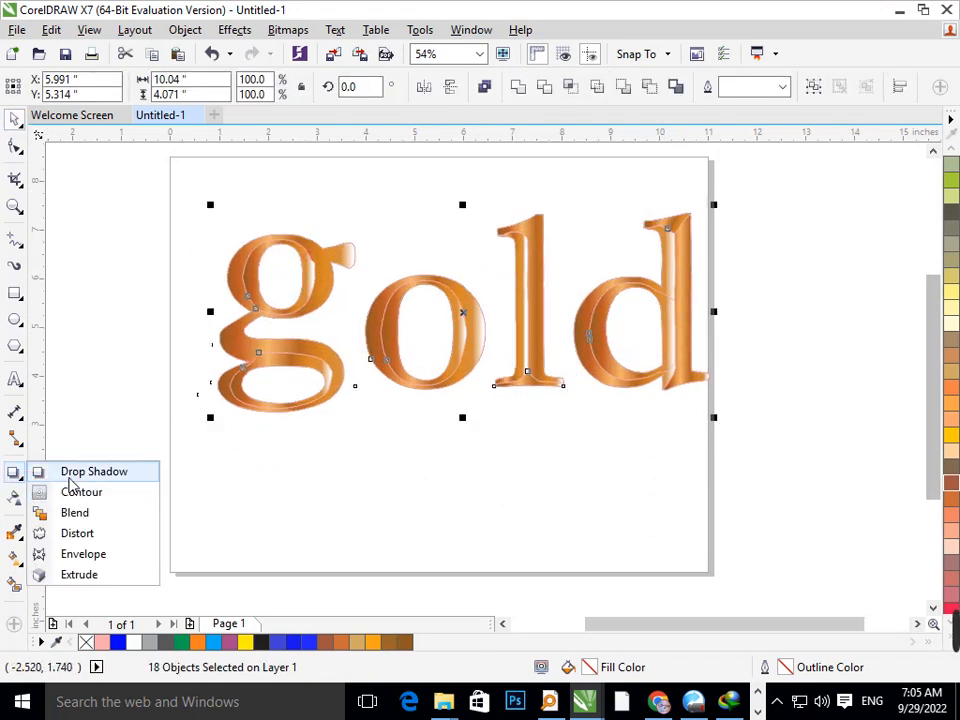
left_click(64, 467)
left_click_drag(497, 278, 475, 325)
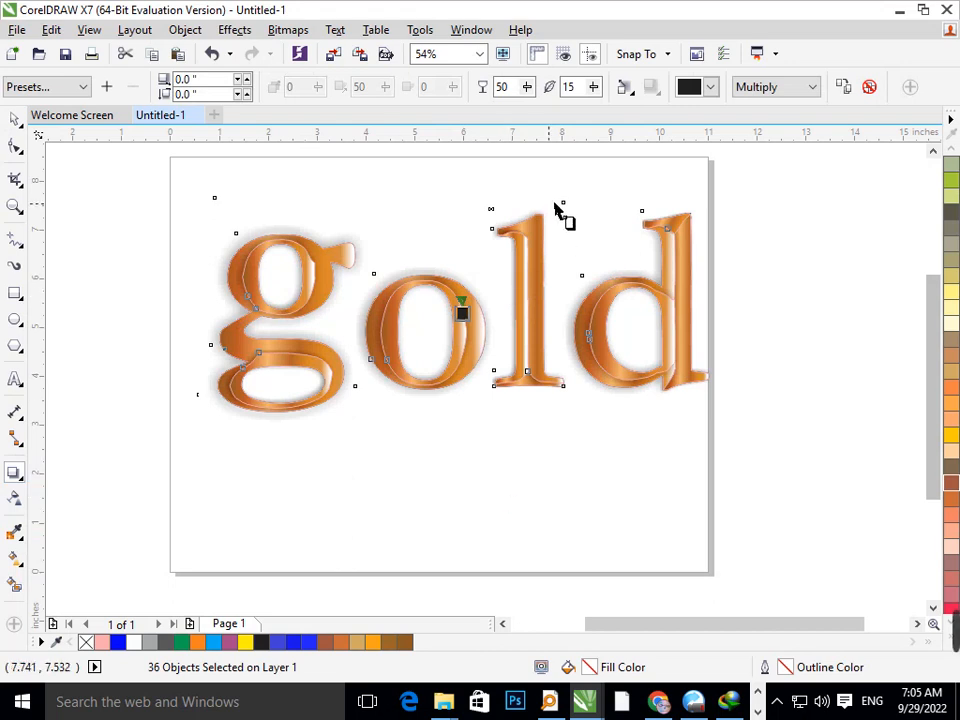
- Lower the opacity of the lettering's drop shadow to 16
left_click_drag(529, 90, 503, 122)
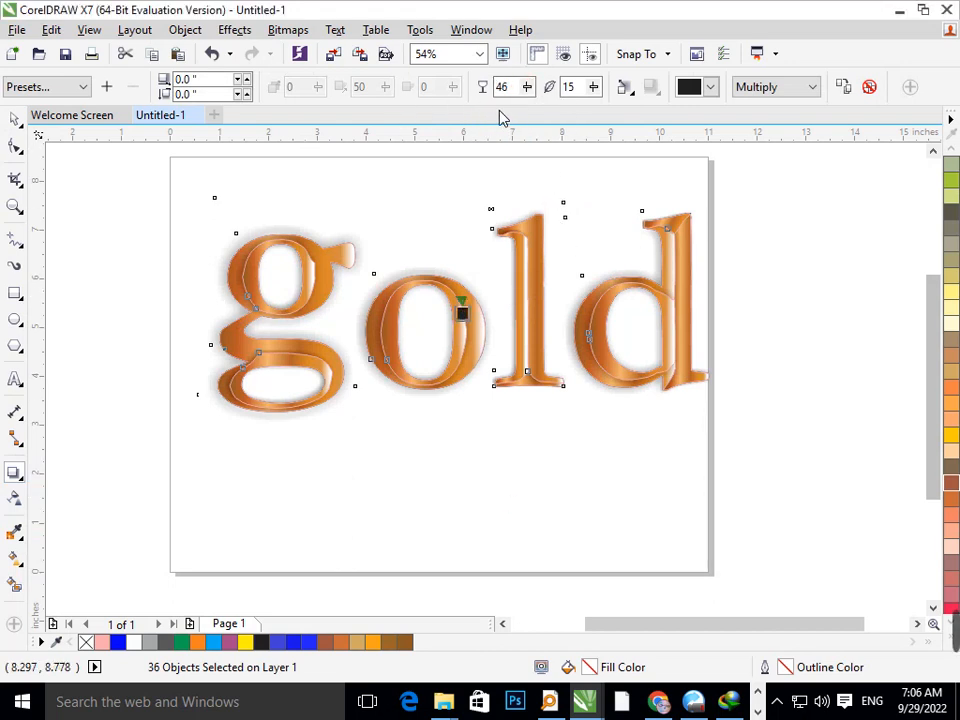
left_click(530, 89)
left_click(505, 109)
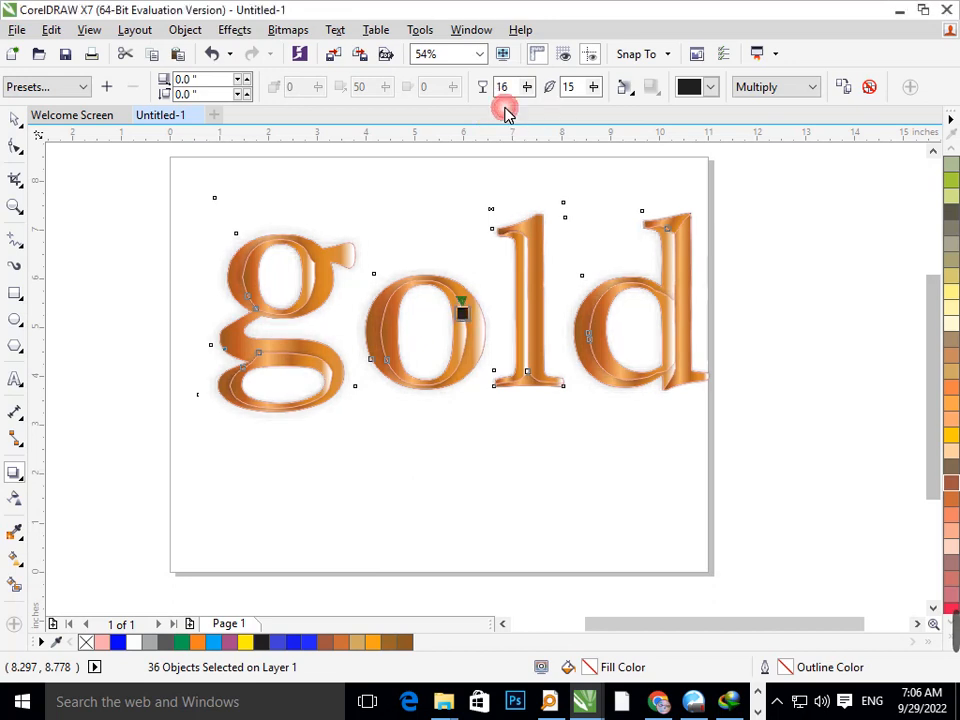
- Set the lettering's drop shadow feathering to 64 and its opacity to 18
left_click(594, 88)
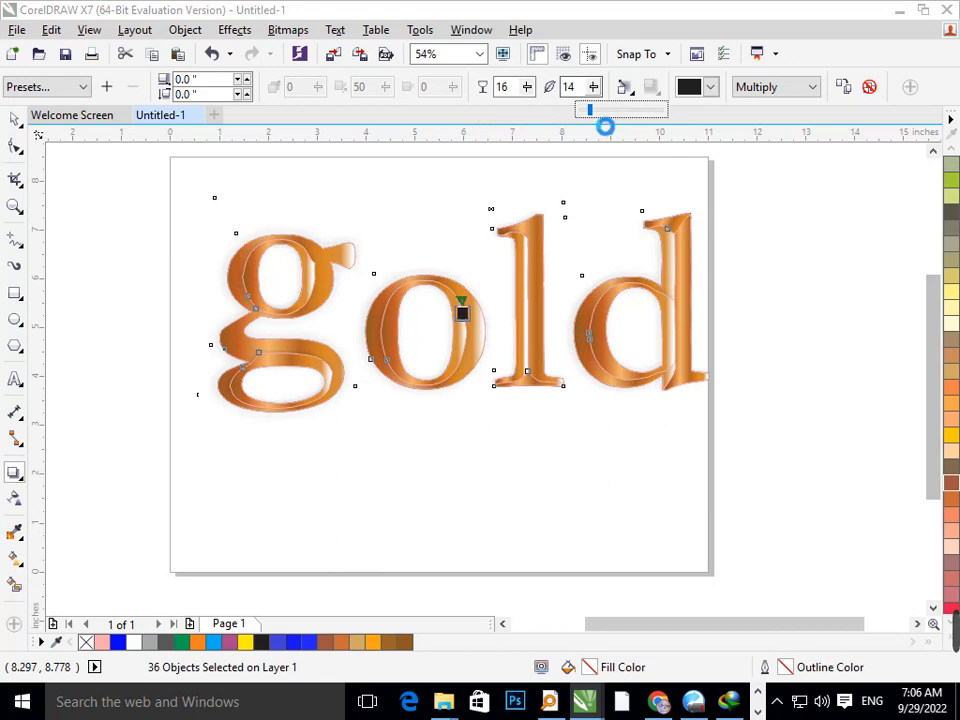
left_click_drag(635, 112, 636, 113)
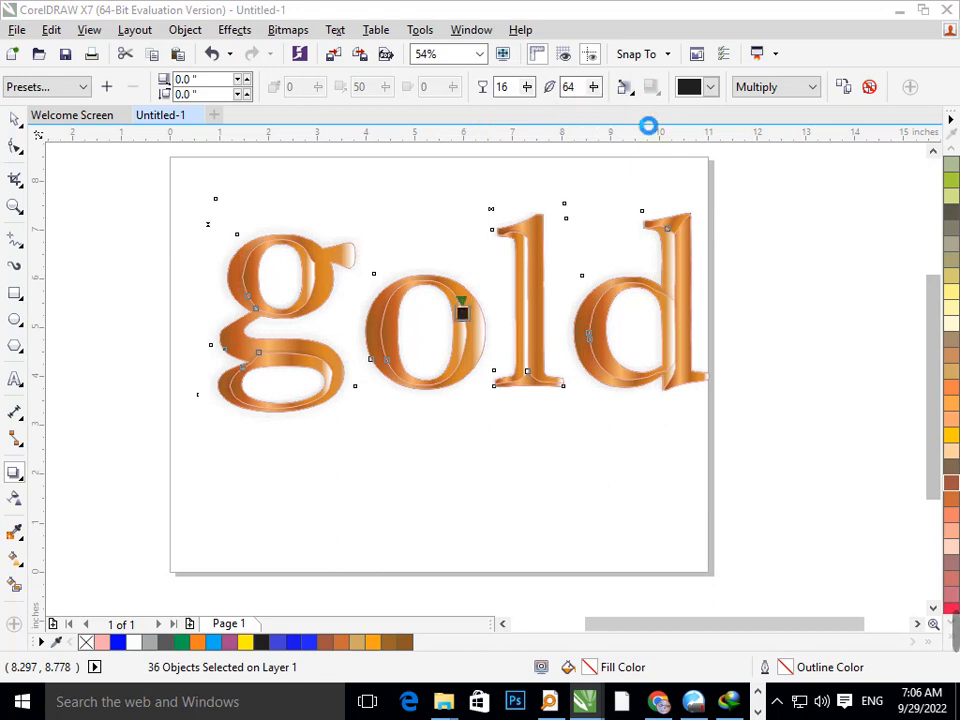
left_click(527, 87)
left_click_drag(527, 112, 499, 112)
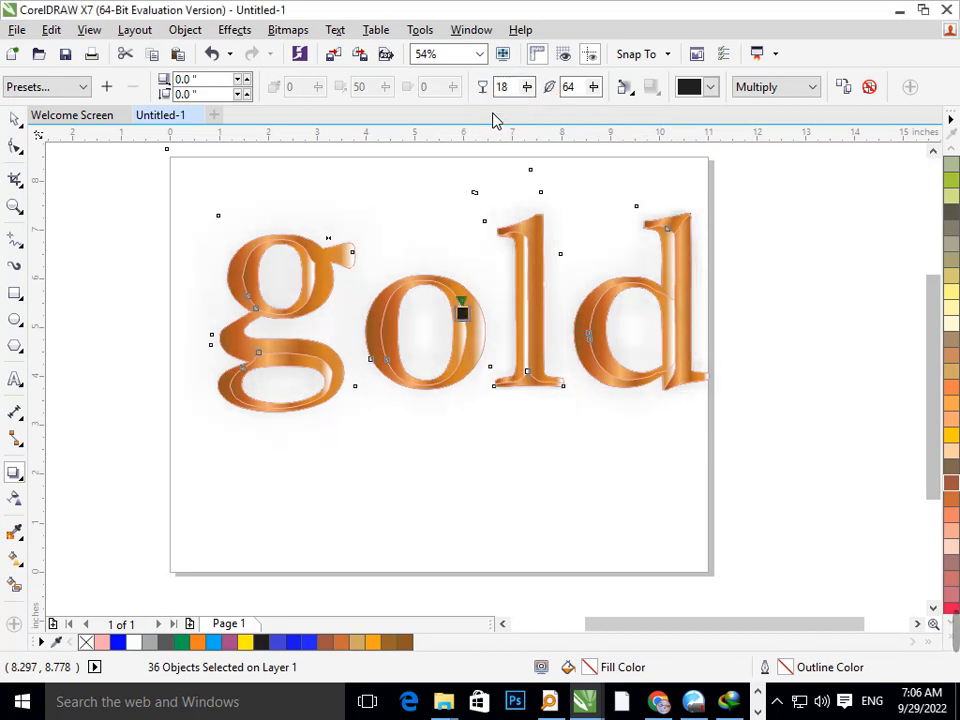
- Undo the last feathering and opacity changes of the lettering's drop shadow
left_click(15, 118)
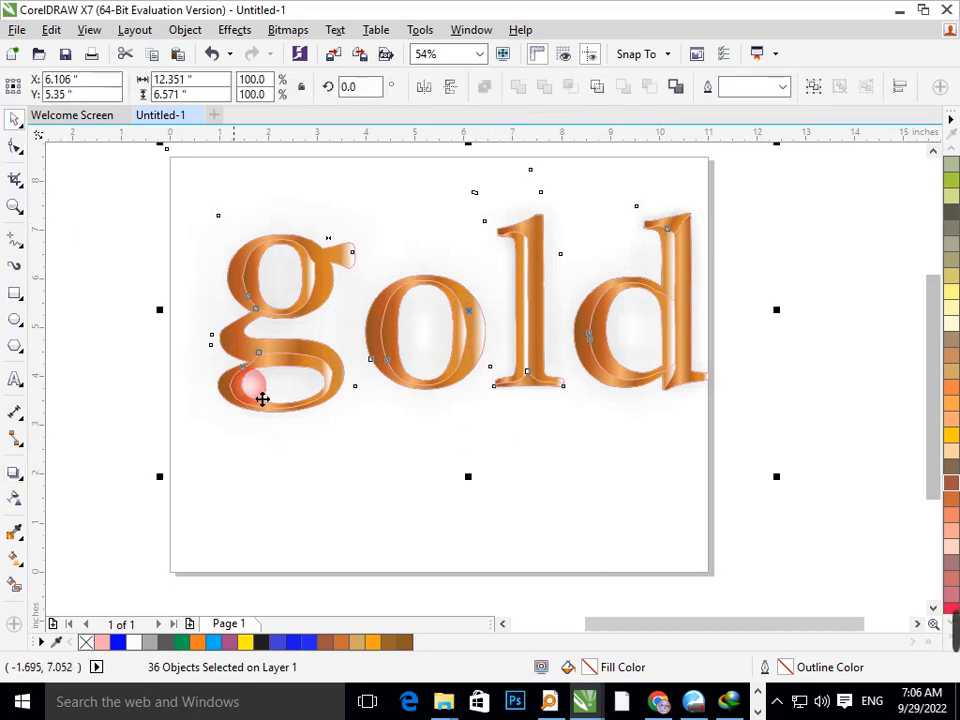
left_click(356, 446)
left_click(324, 487)
scroll(345, 417, "down", 2)
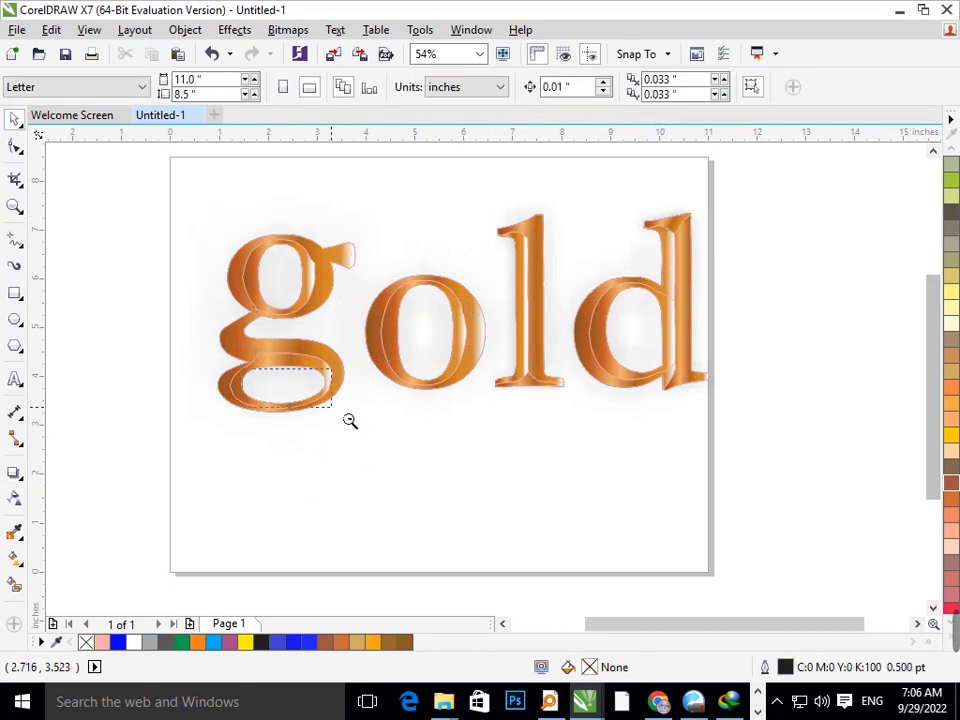
key("z")
left_click_drag(315, 319, 620, 466)
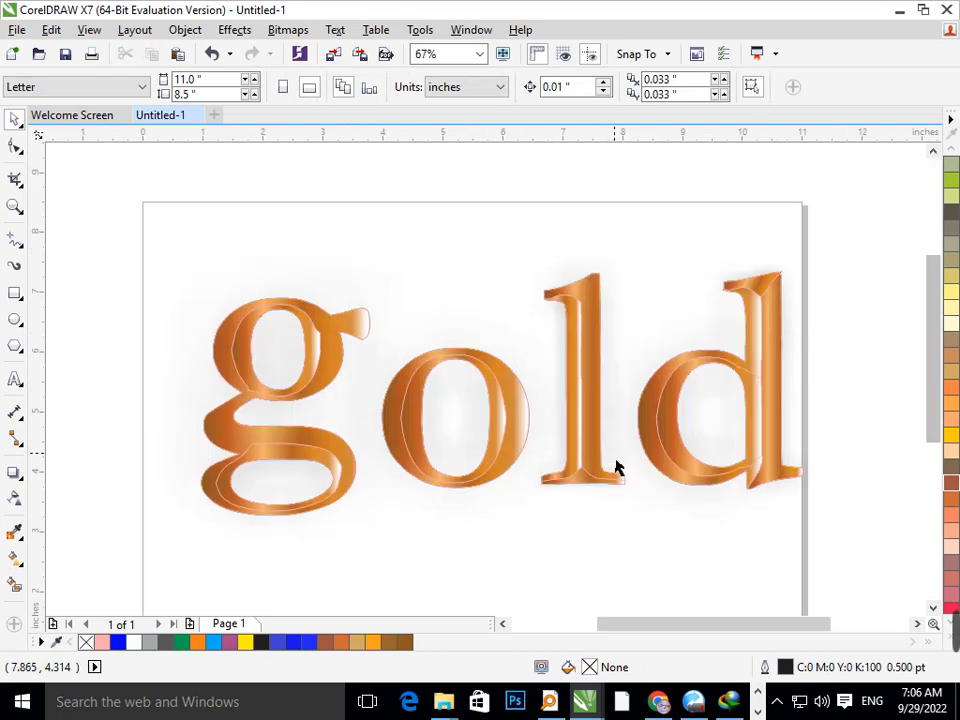
key("ctrl+a")
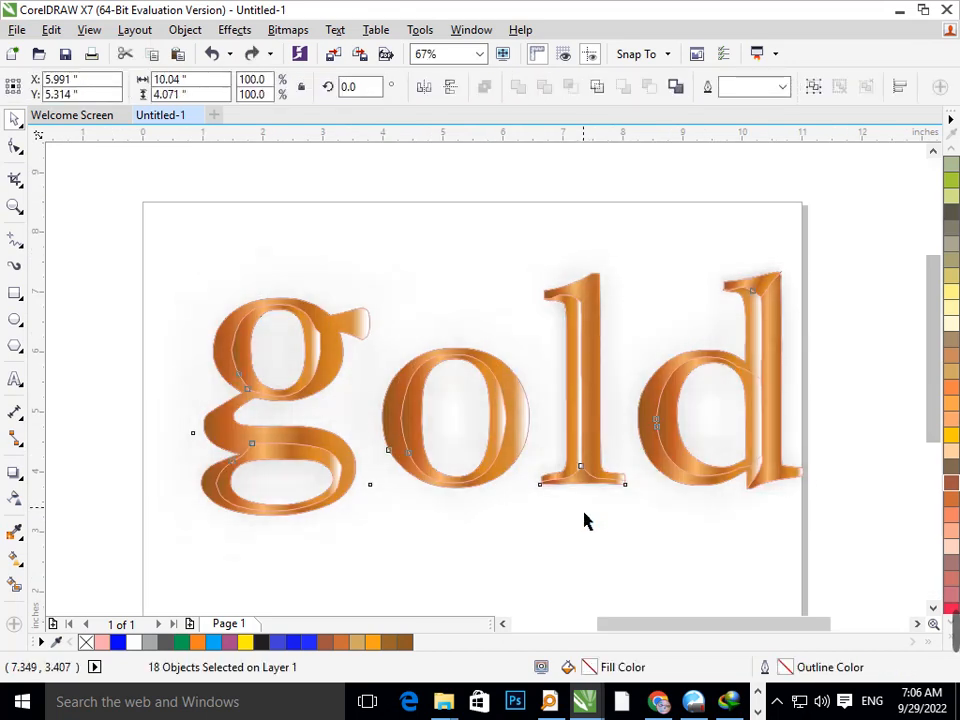
left_click(536, 545)
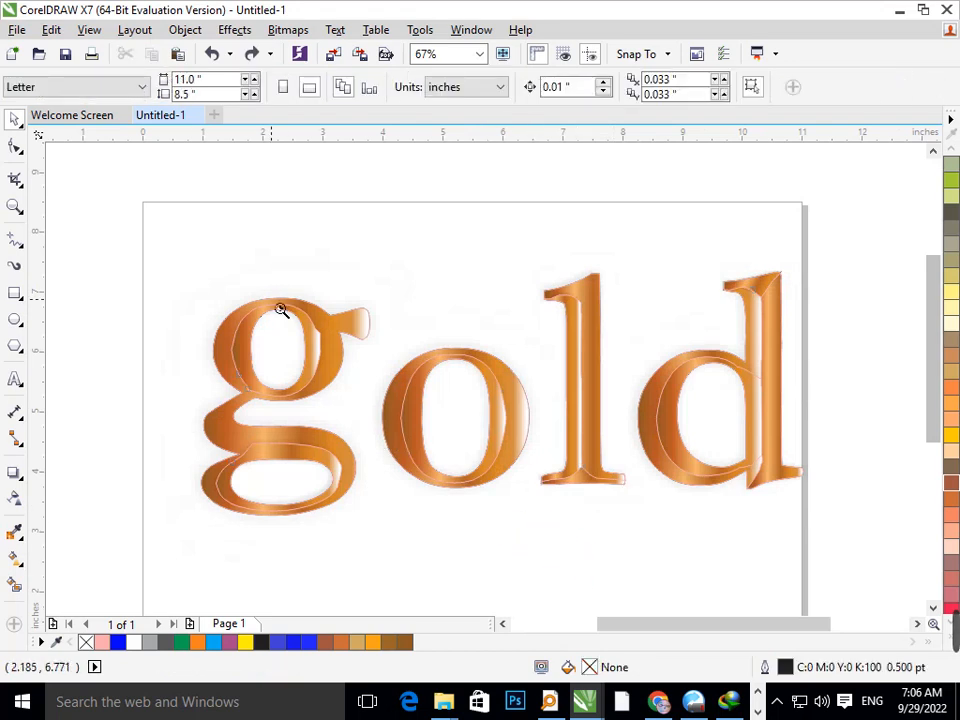
- Add an 11 by 8.5 in rectangle covering the whole page behind the lettering
scroll(435, 386, "down", 5)
scroll(484, 407, "up", 5)
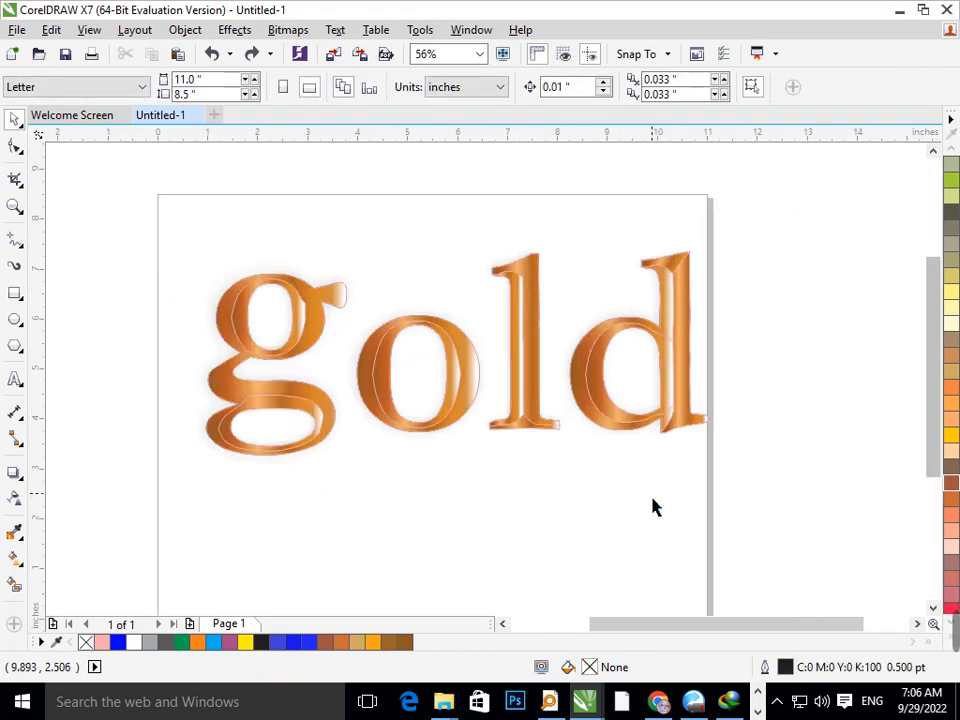
scroll(478, 468, "down", 3)
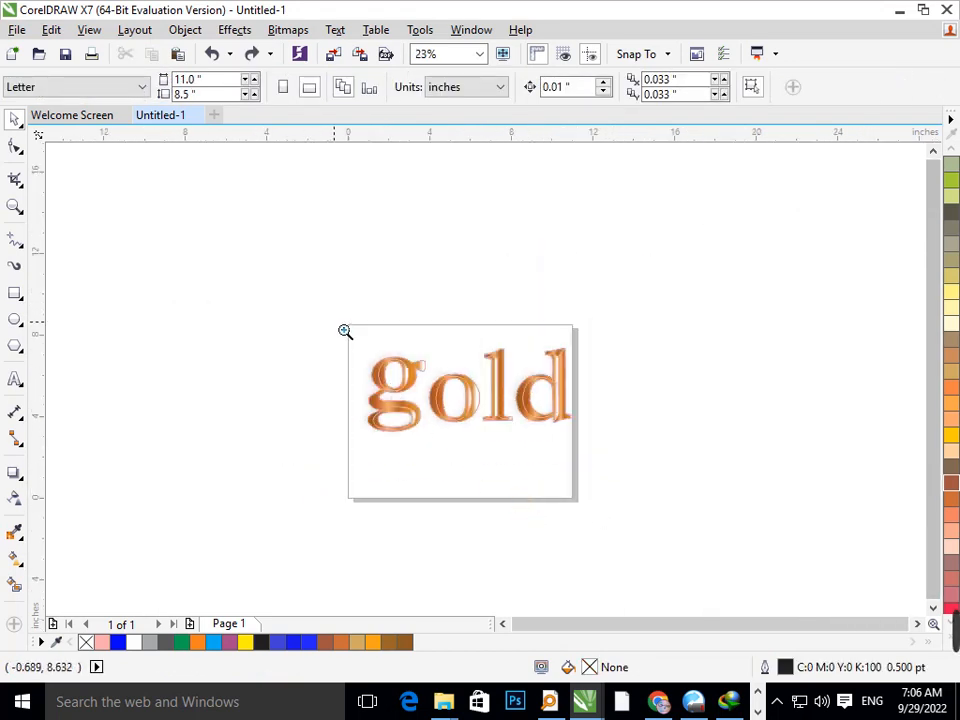
left_click_drag(345, 331, 649, 497)
key("F3")
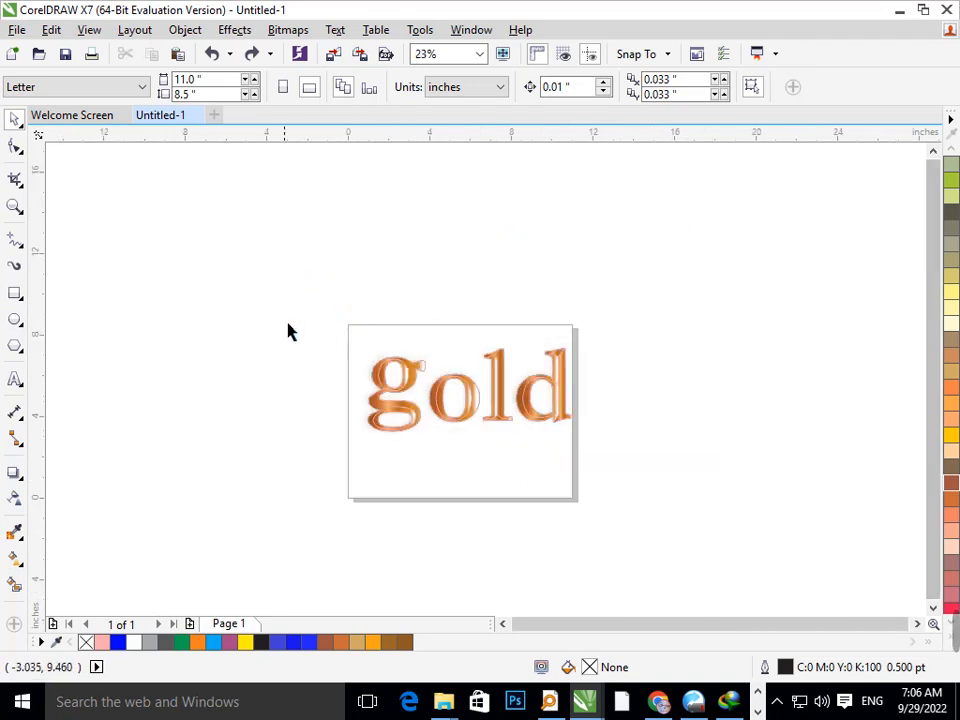
double_click(14, 293)
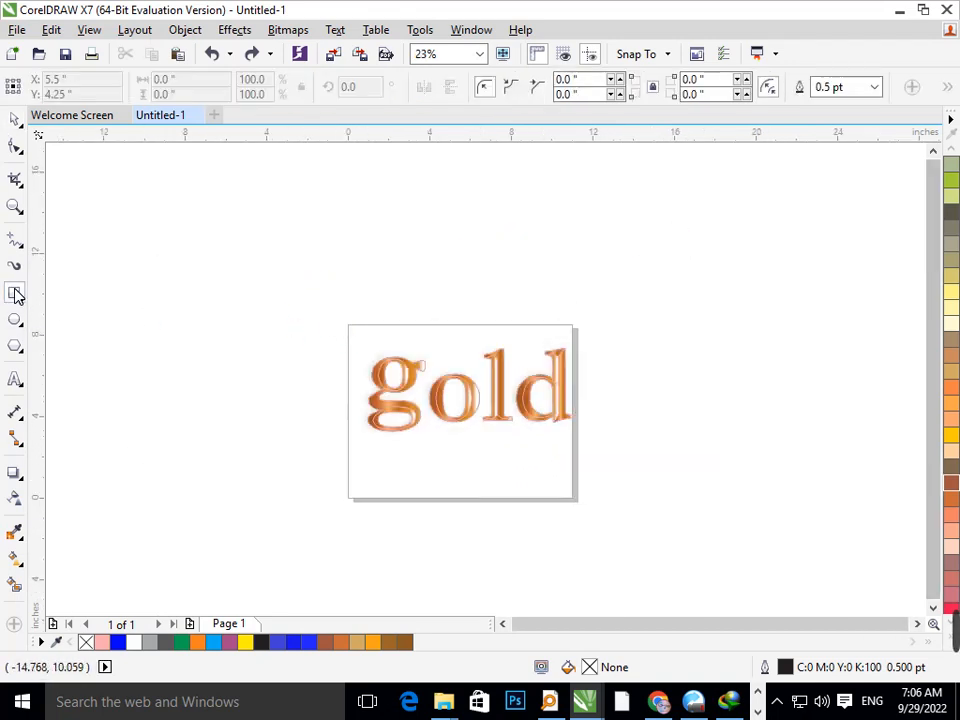
- Try green, orange, golden yellow and pink fills on the page-sized rectangle
left_click(950, 183)
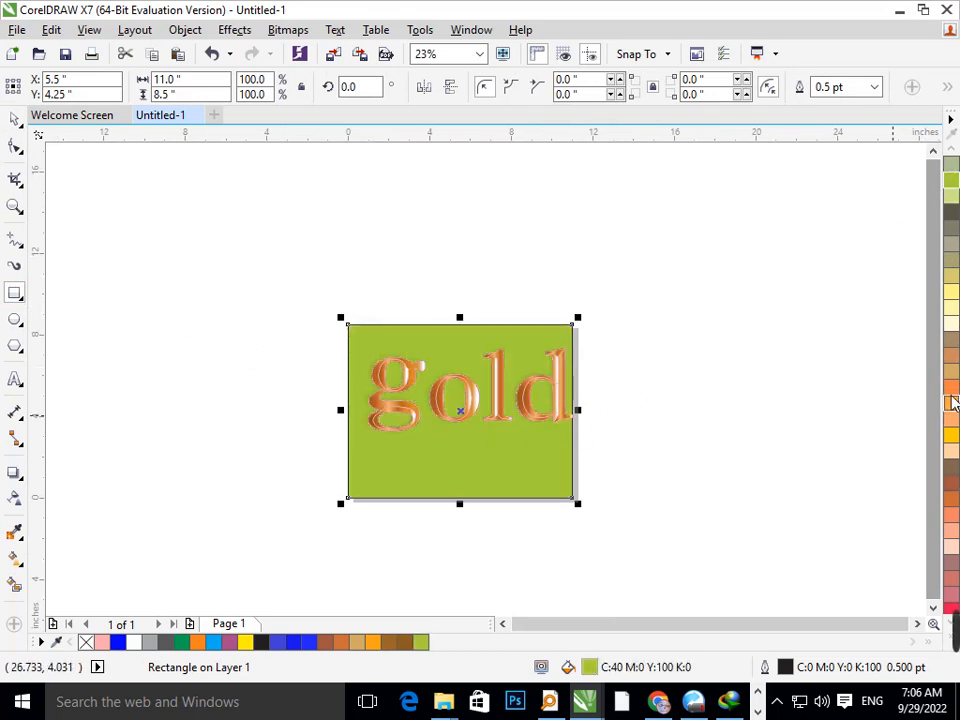
left_click(951, 388)
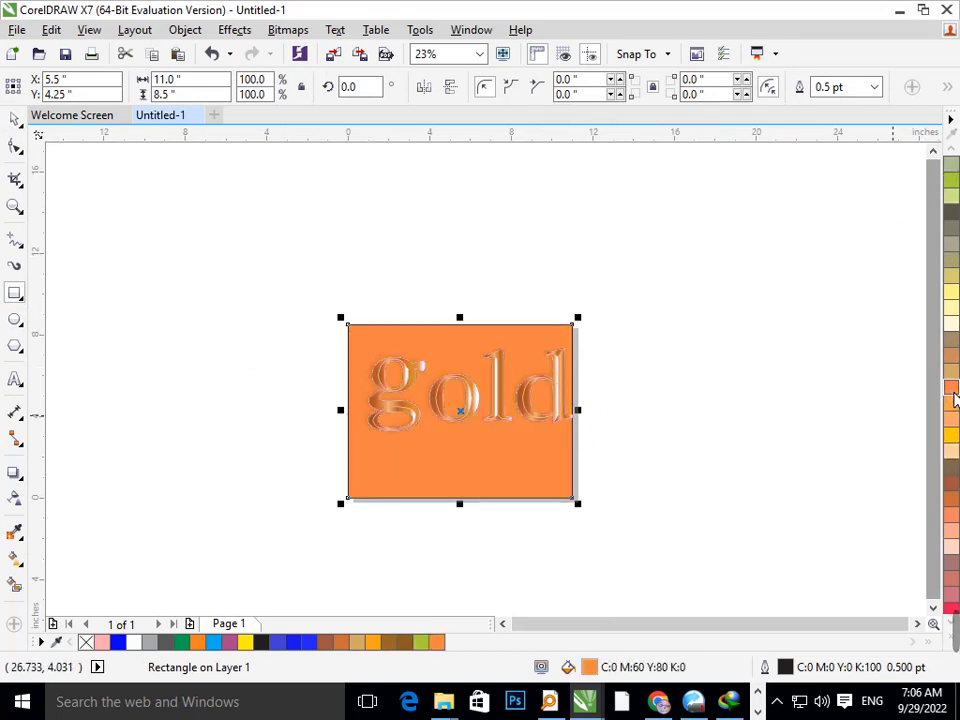
left_click(951, 436)
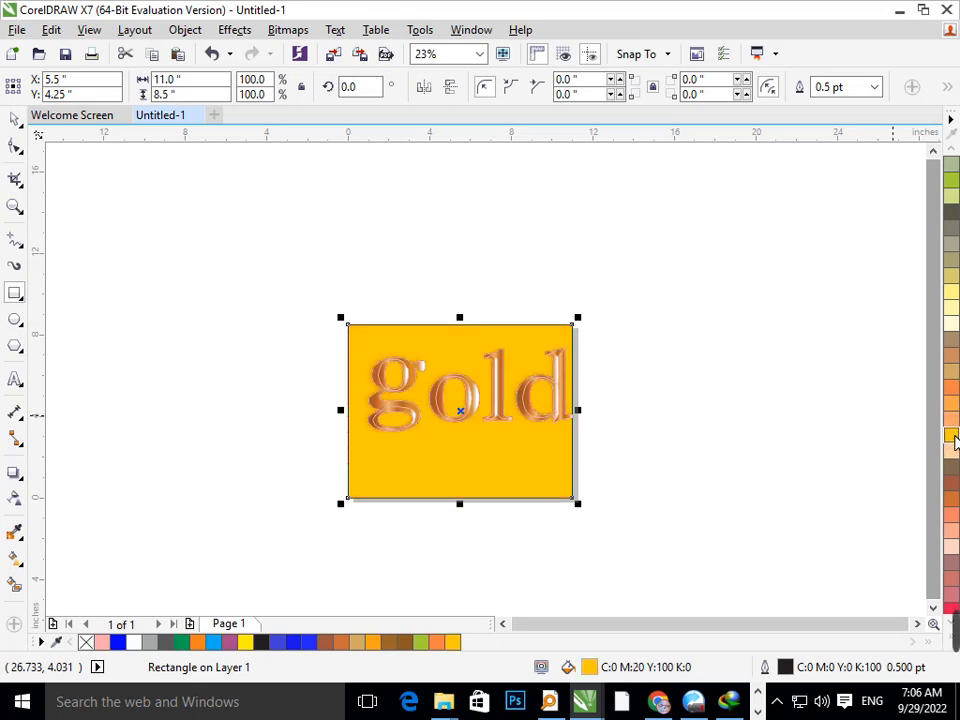
scroll(954, 440, "down", 5)
left_click(951, 410)
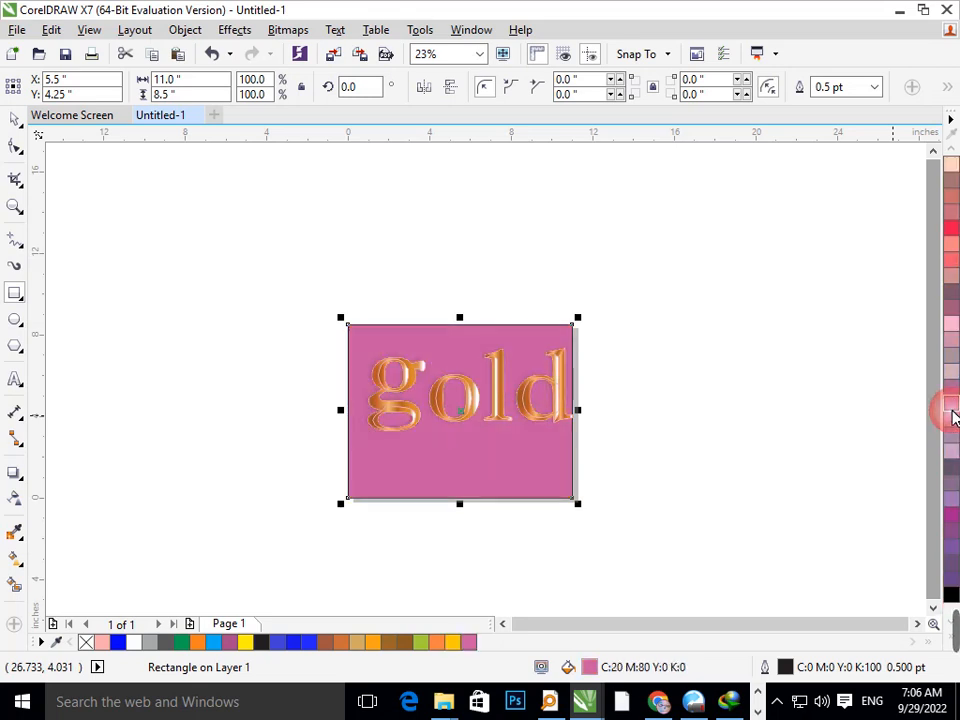
- Fill the page-sized rectangle with purple C:40 M:100 Y:0 K:0 and deselect it
left_click(951, 520)
scroll(951, 516, "down", 5)
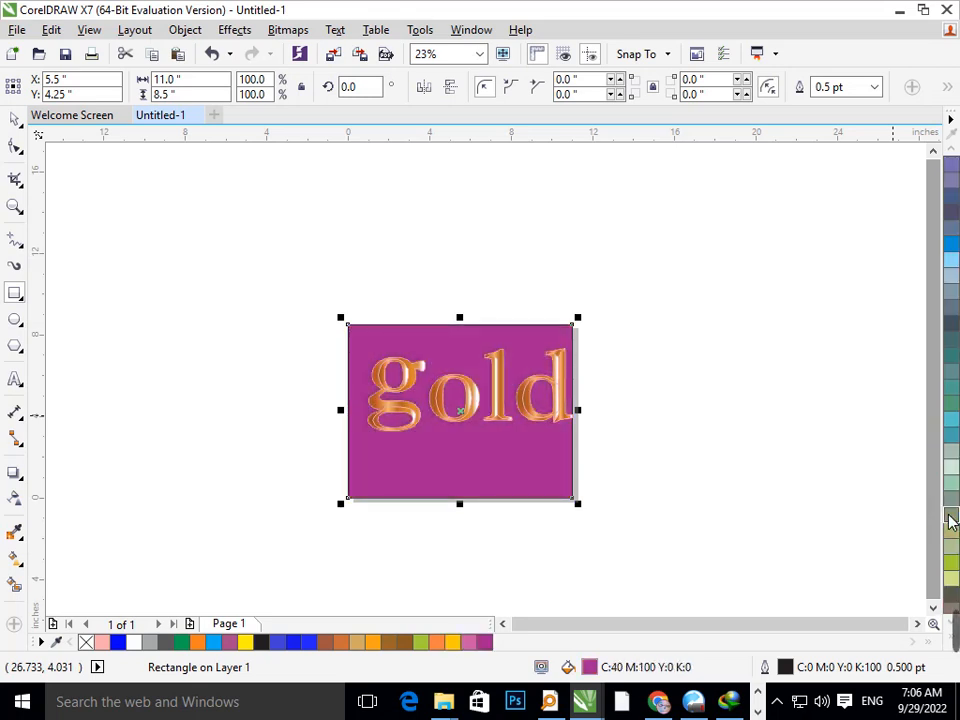
left_click(68, 183)
left_click(461, 370)
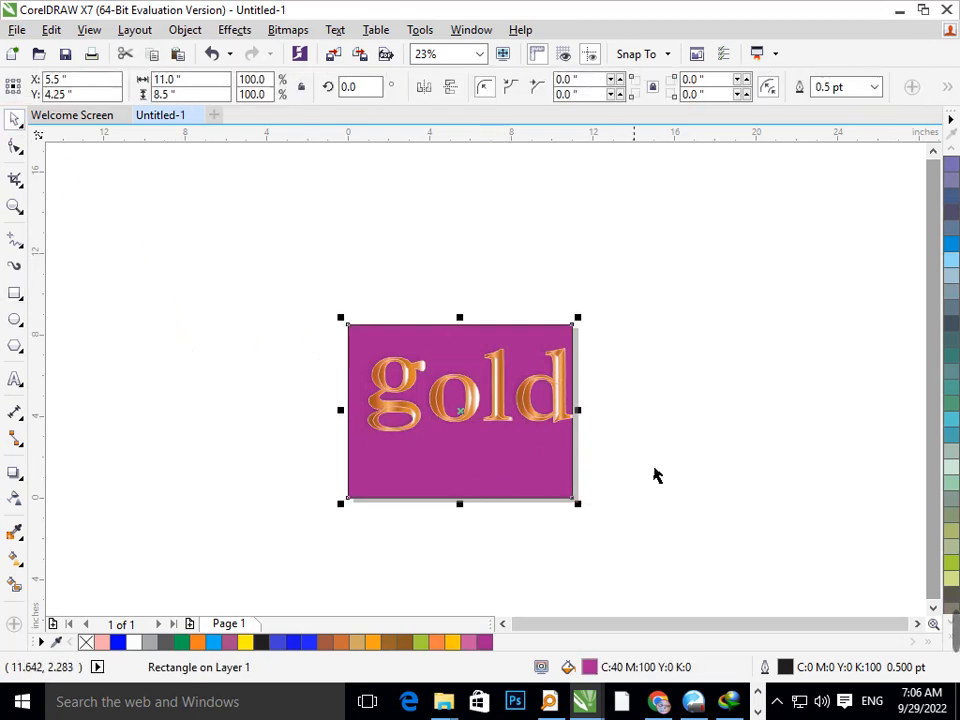
left_click(297, 297)
- Select all the lettering with its shadows and move the word to the middle of the purple rectangle
left_click_drag(356, 276, 615, 519)
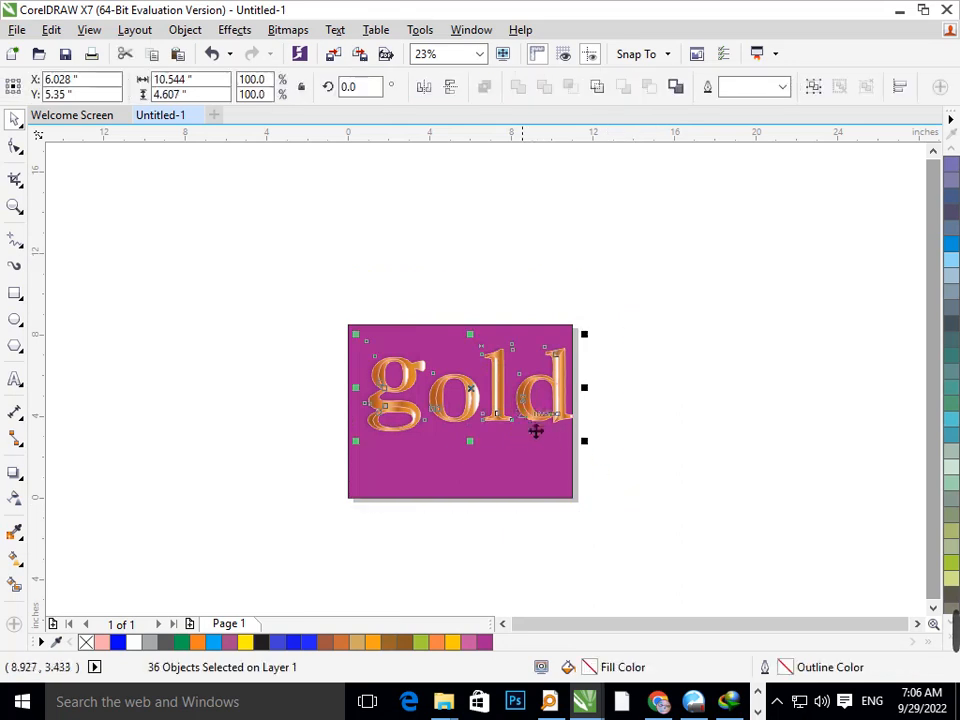
left_click_drag(536, 424, 533, 456)
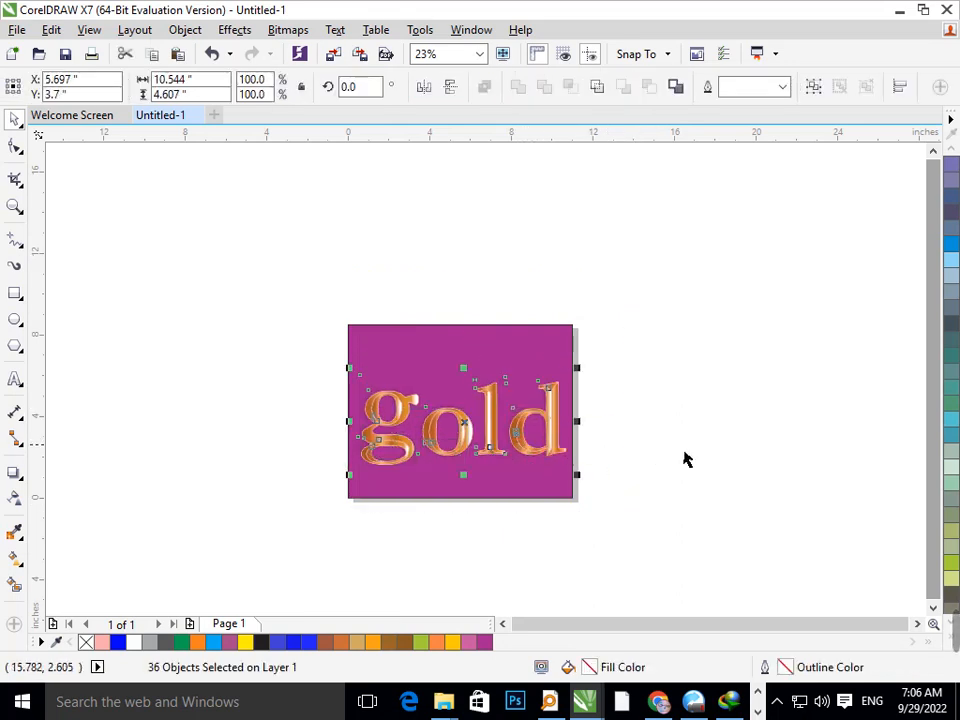
left_click(433, 511)
left_click_drag(337, 534, 620, 381)
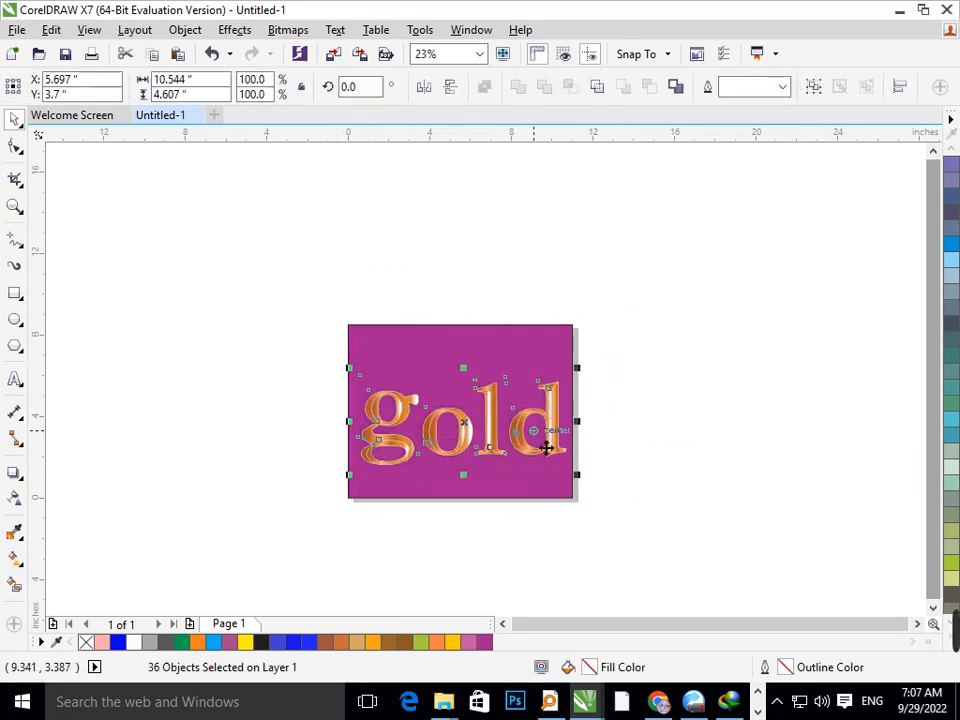
left_click_drag(536, 456, 538, 442)
left_click(656, 452)
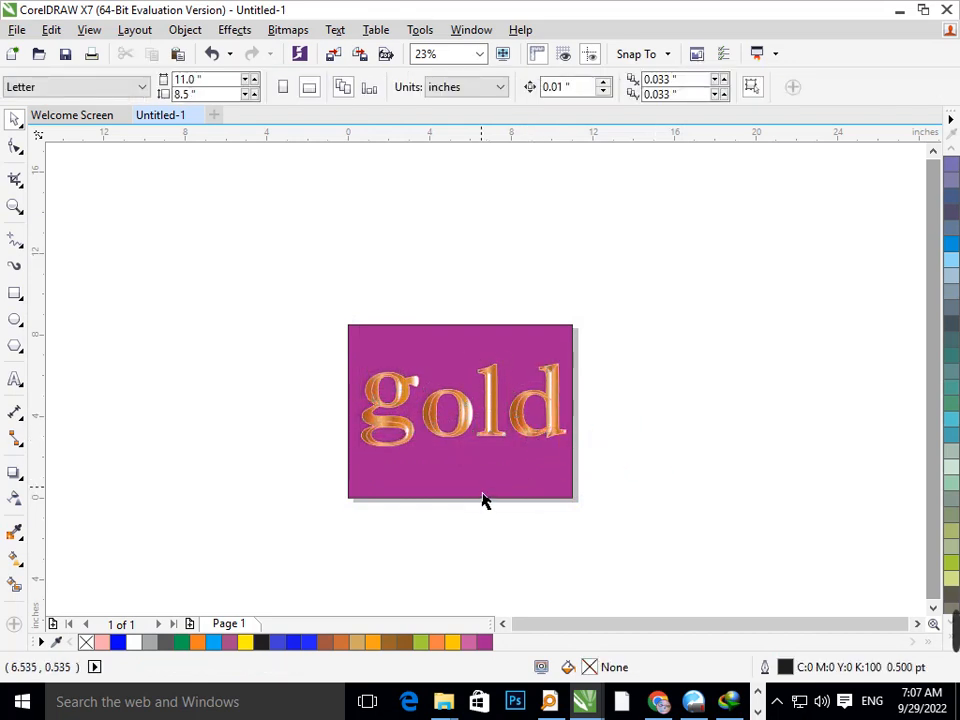
left_click(416, 468)
left_click_drag(343, 505, 349, 507)
left_click(398, 572)
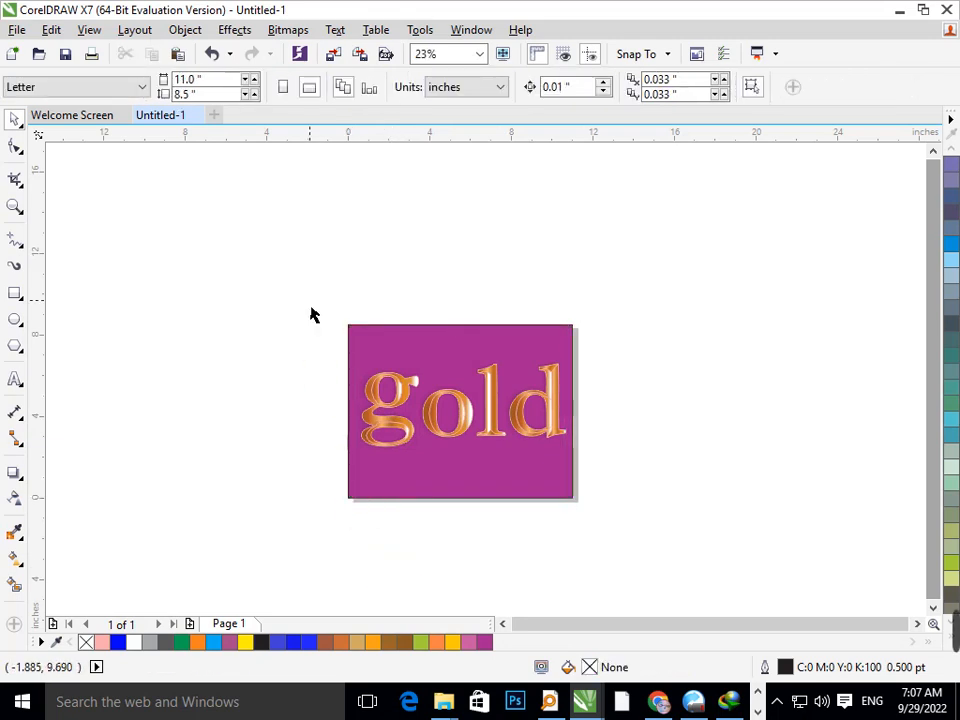
left_click_drag(296, 264, 645, 568)
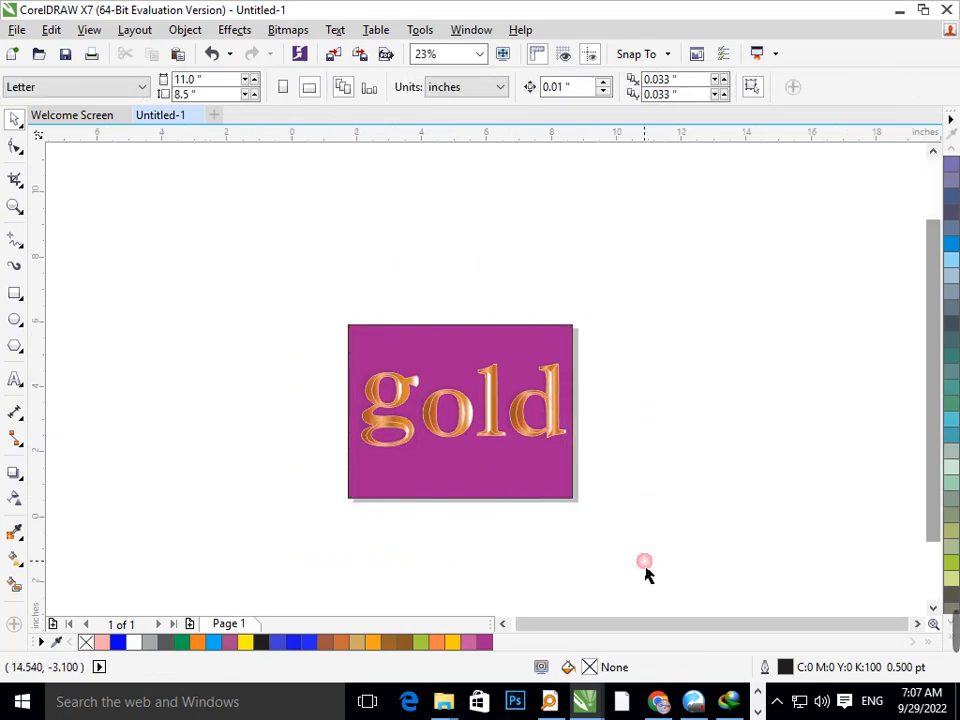